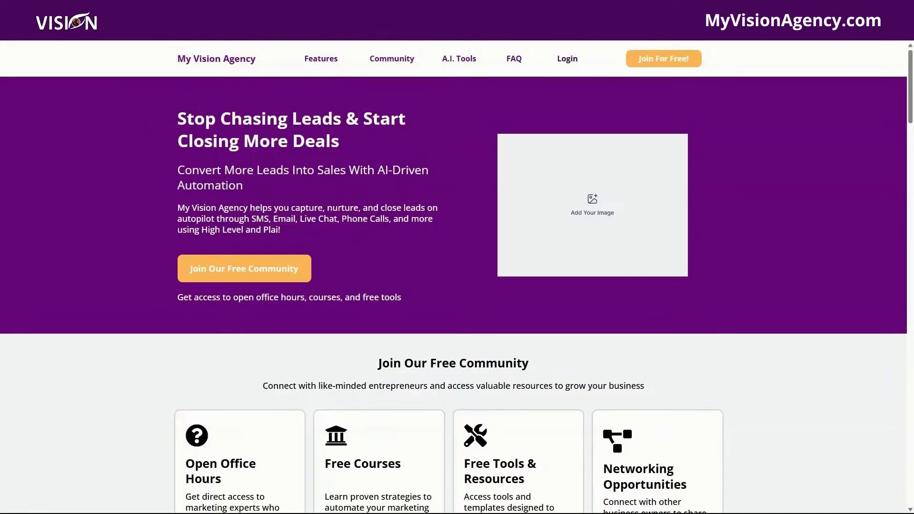
Go from the website preview to the Community funnel's account and open its Custom Values settings
left_click(281, 9)
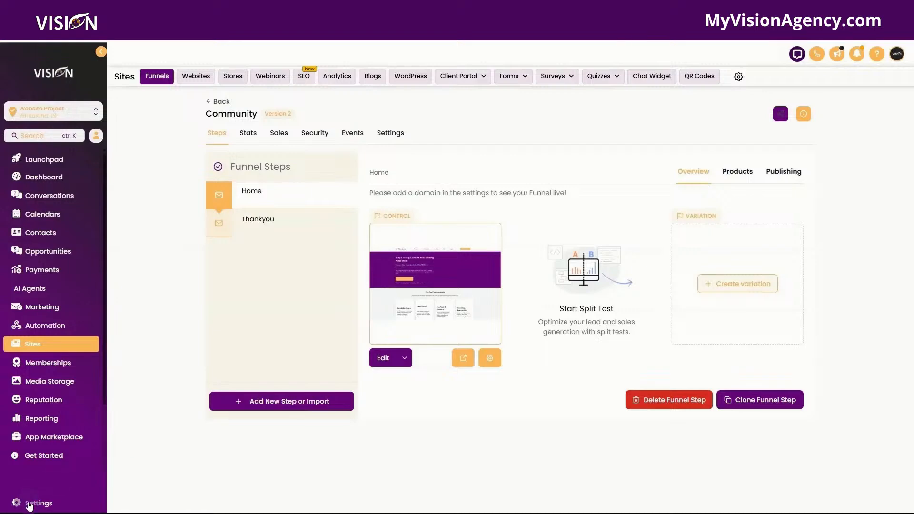
left_click(29, 502)
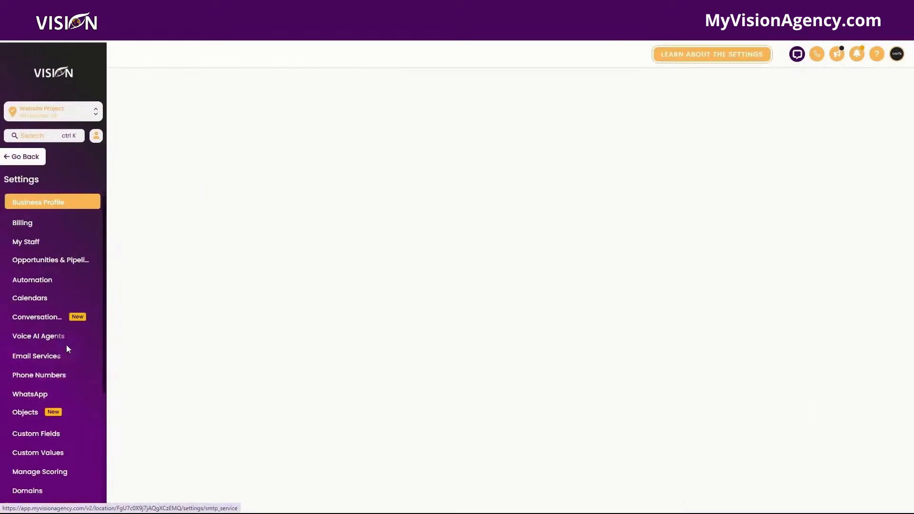
scroll(66, 344, "down", 4)
left_click(43, 285)
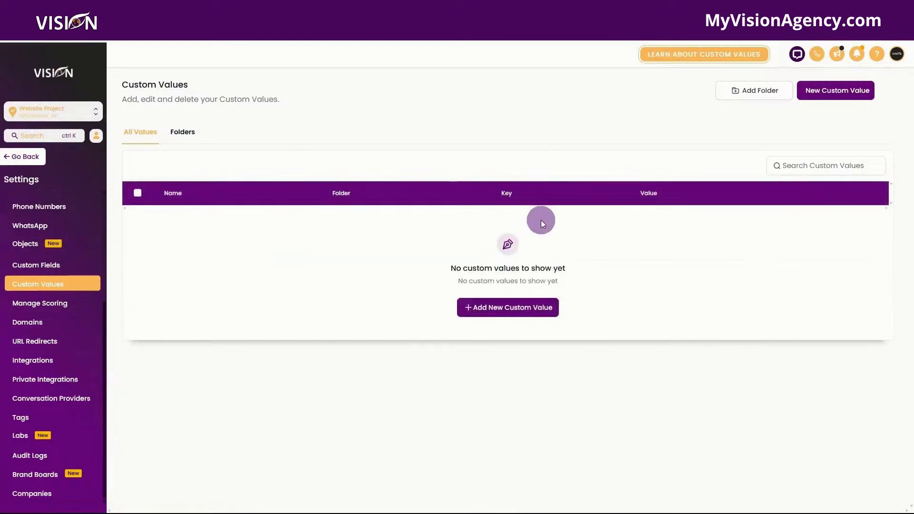
Create a custom value named "Color [Primary]" with no value or folder
left_click(508, 312)
left_click(430, 246)
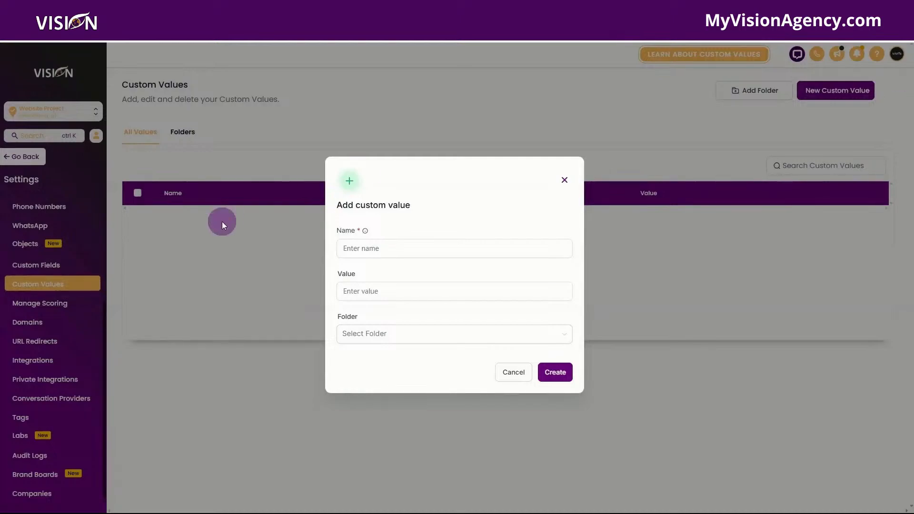
left_click(347, 248)
key("ctrl+v")
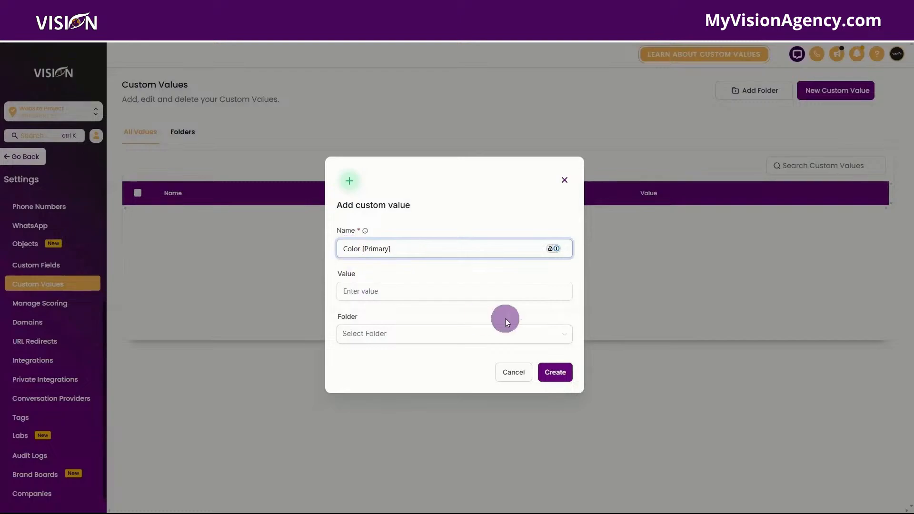
left_click(559, 373)
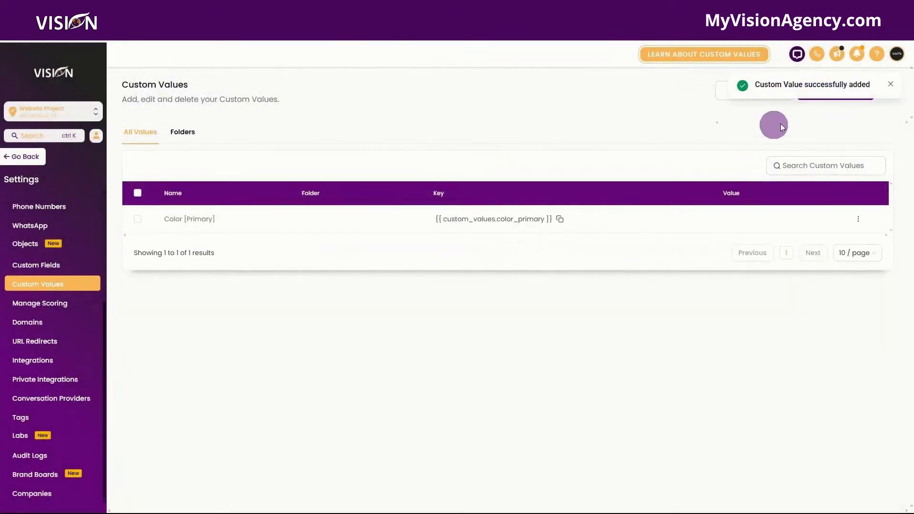
left_click(891, 86)
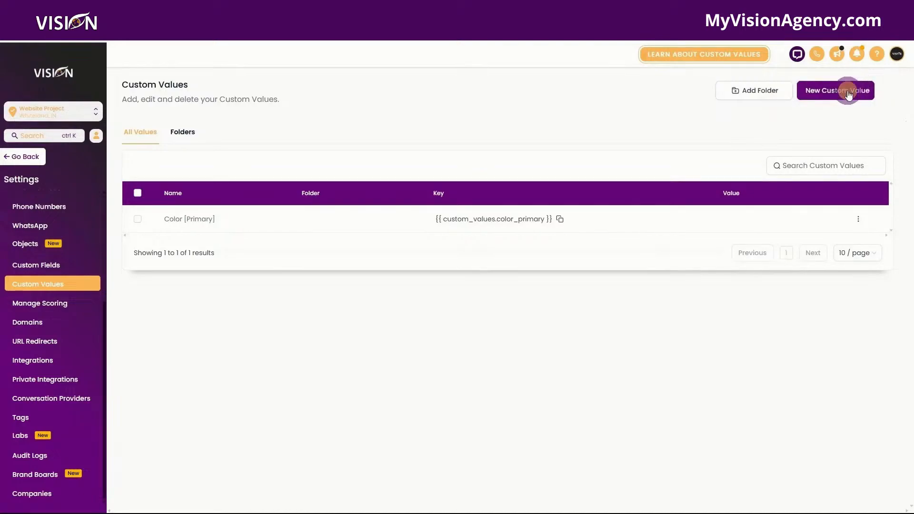
Create a custom value named "Color [Secondary]" with no value or folder
left_click(839, 90)
left_click(397, 244)
type("Color [Secondary]")
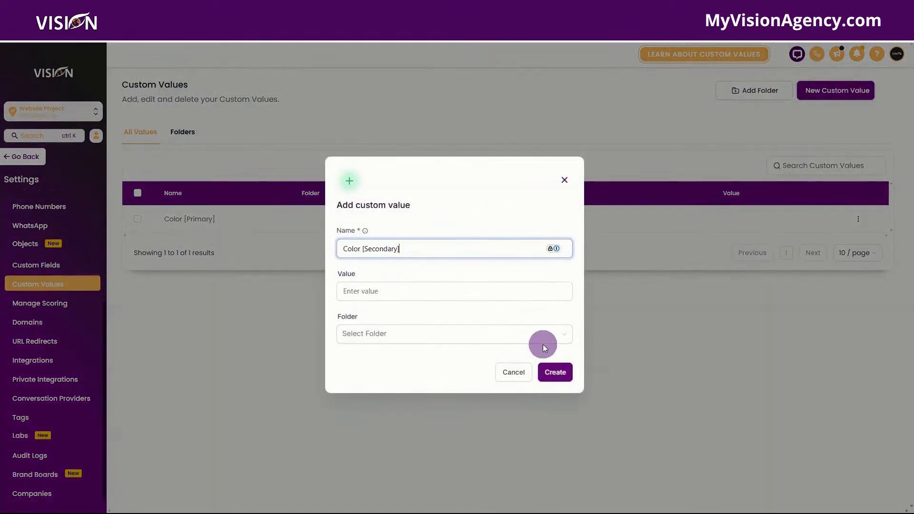
left_click(556, 372)
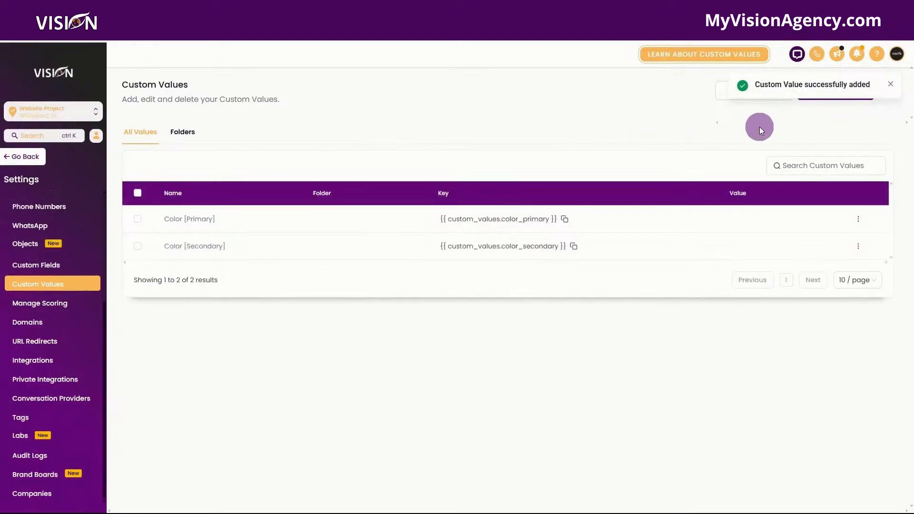
left_click(890, 83)
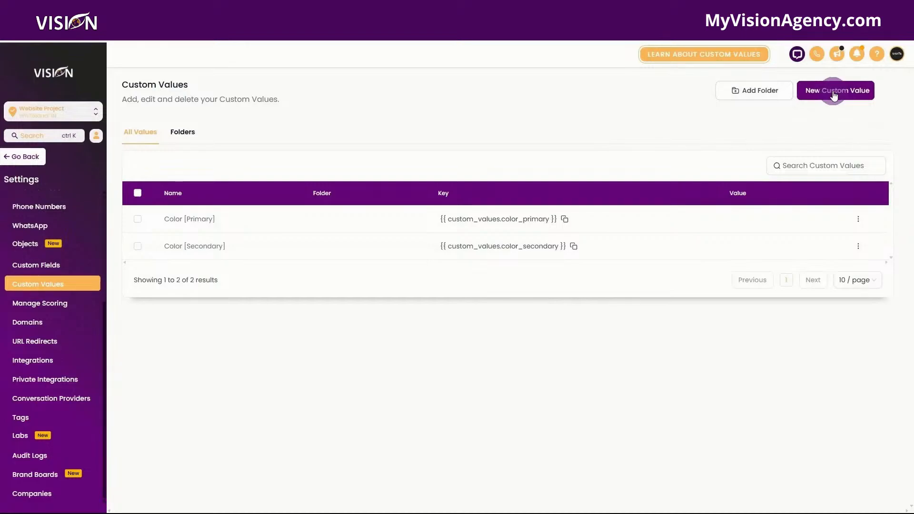
Create a custom value named "Color [Tertiary]" with no value or folder
left_click(834, 95)
left_click(426, 249)
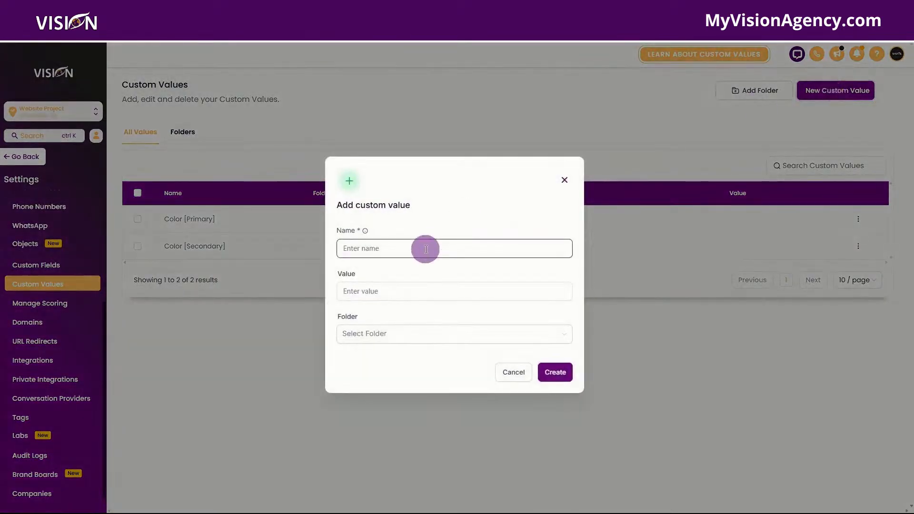
type("Color [Tertiary]")
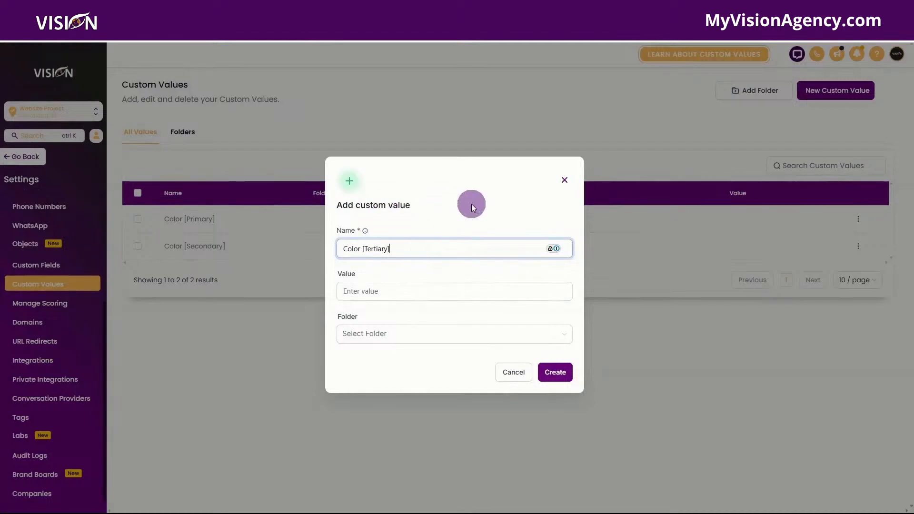
left_click(543, 375)
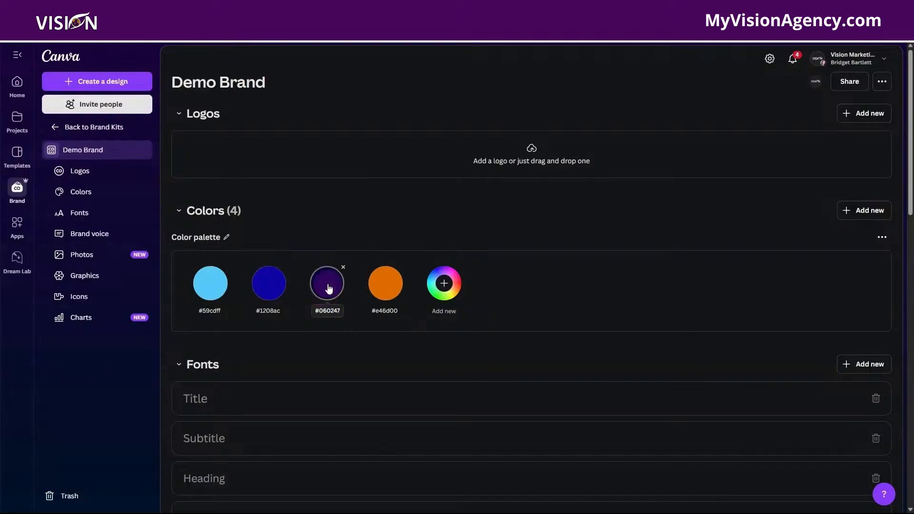
In Canva's Demo Brand kit, copy the hex code #060247 of the dark navy palette color
left_click(327, 284)
left_click(399, 437)
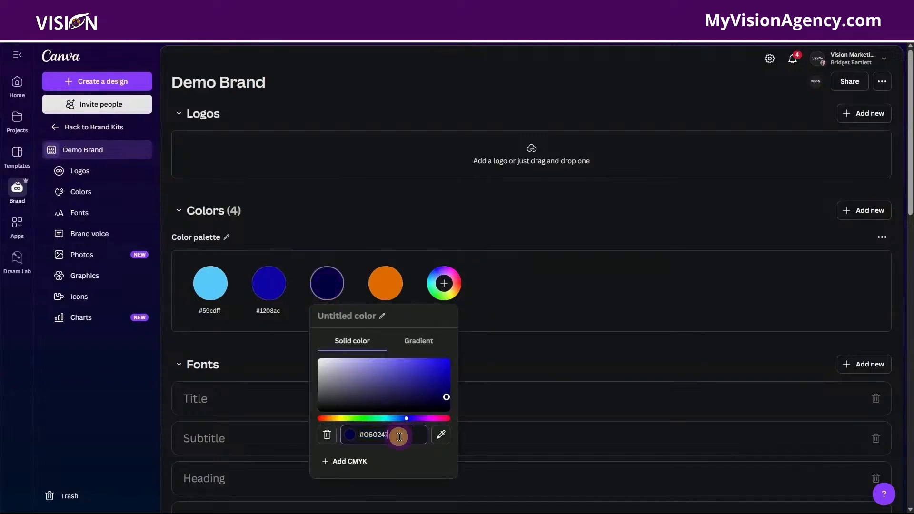
triple_click(399, 436)
key("ctrl+c")
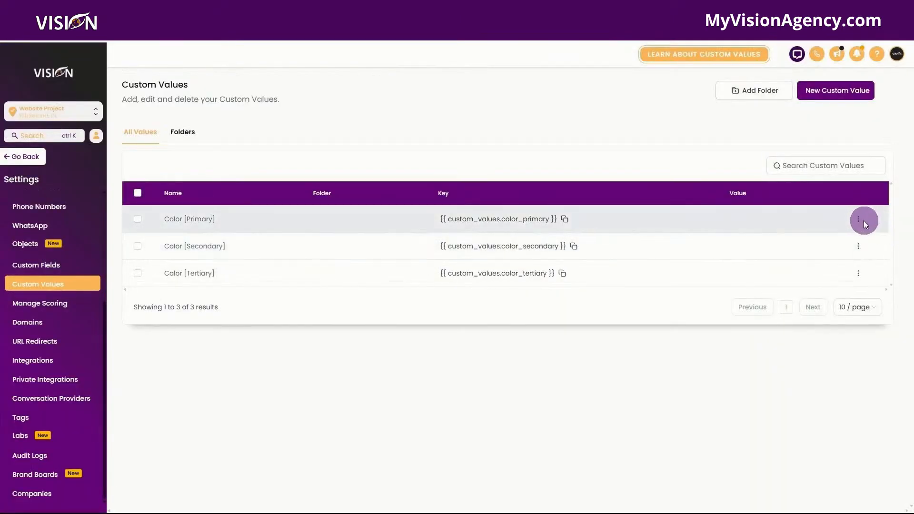
Back in the custom values list, set the value of Color [Primary] to #060247 and save it
left_click(862, 220)
left_click(847, 184)
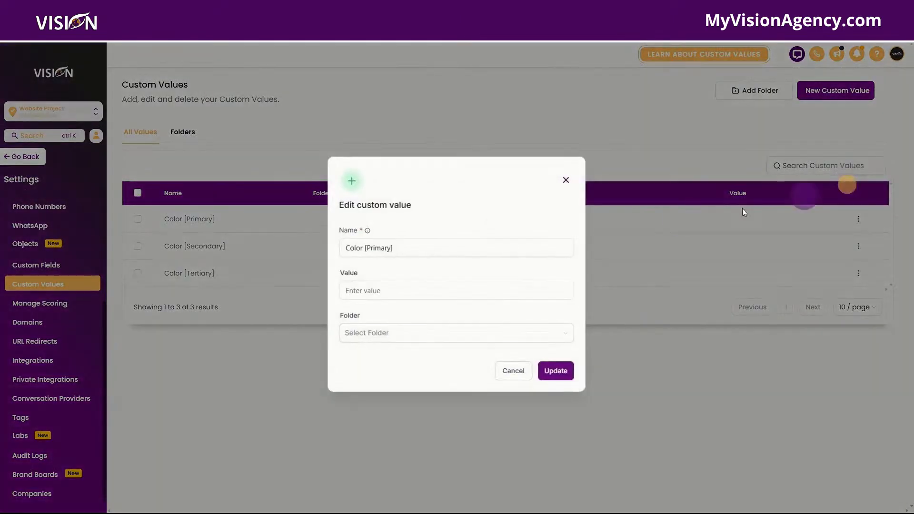
left_click(419, 293)
key("ctrl+v")
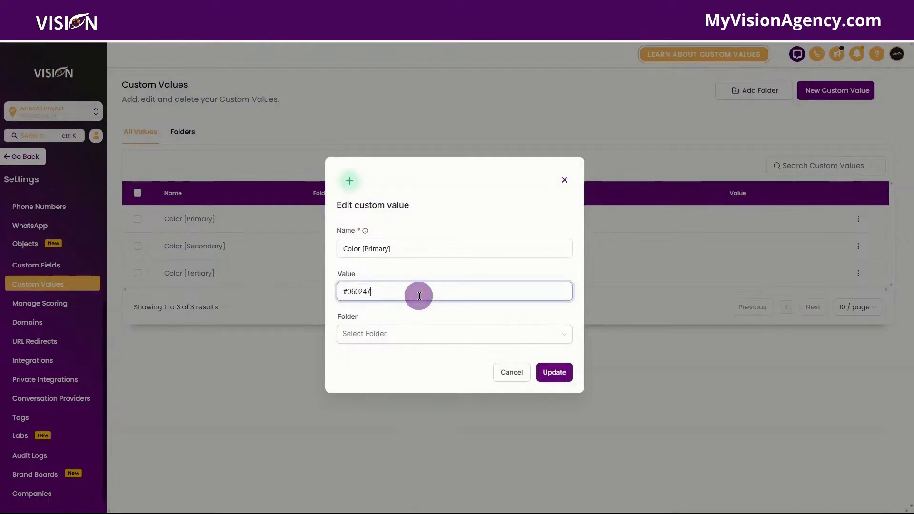
left_click(554, 372)
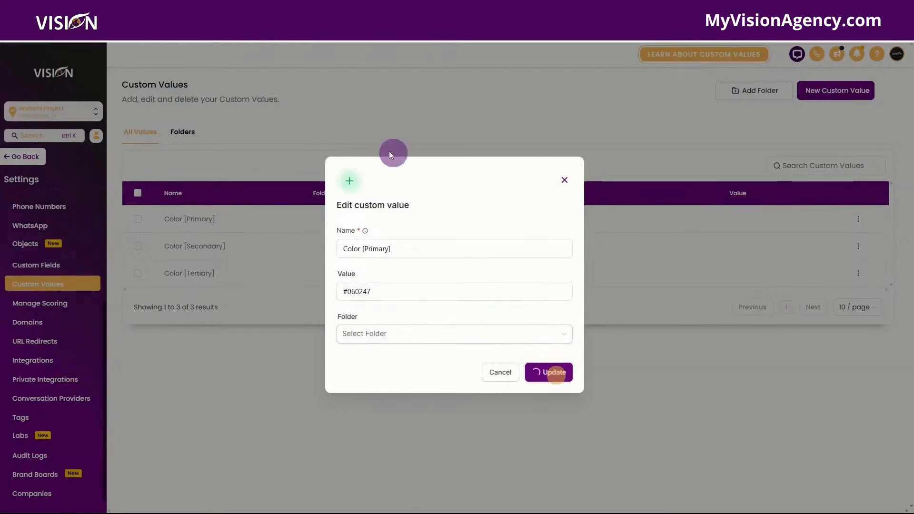
Copy the orange hex code from Canva's Demo Brand palette and save #e46d00 as the value of Color [Secondary]
left_click(67, 14)
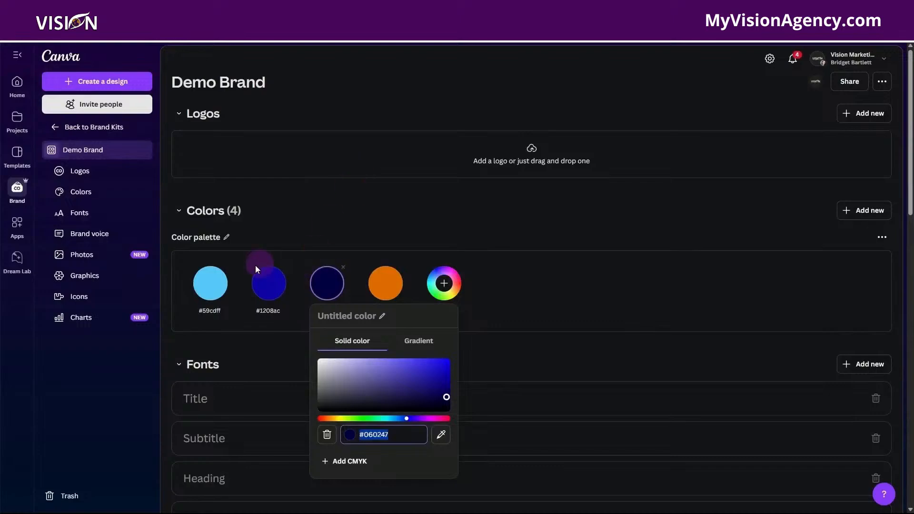
left_click(384, 284)
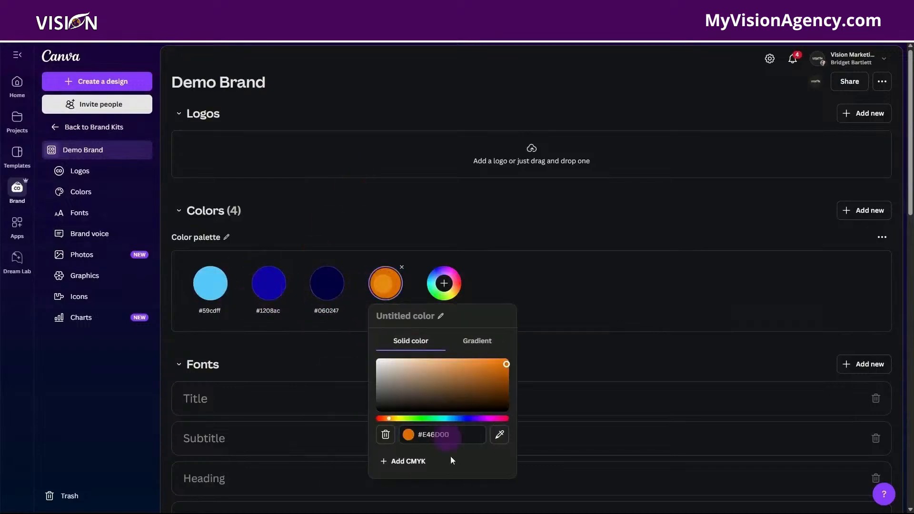
left_click(455, 437)
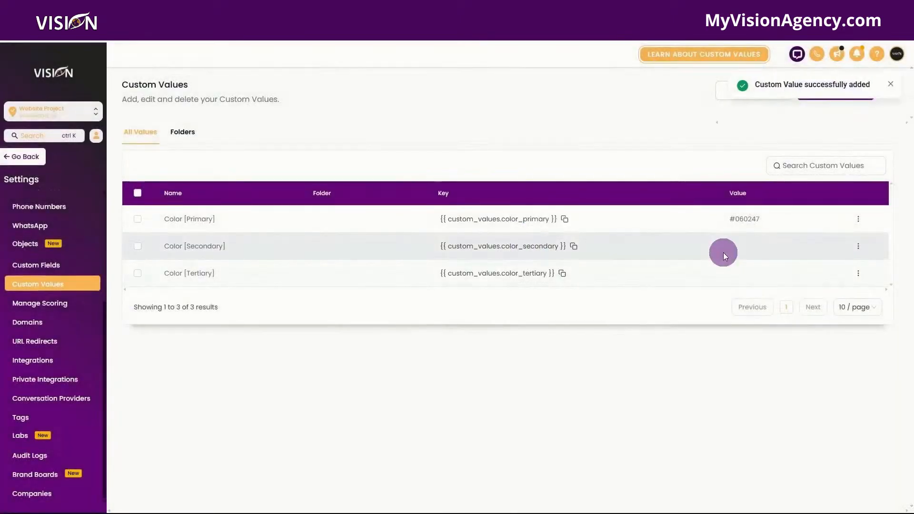
left_click(857, 246)
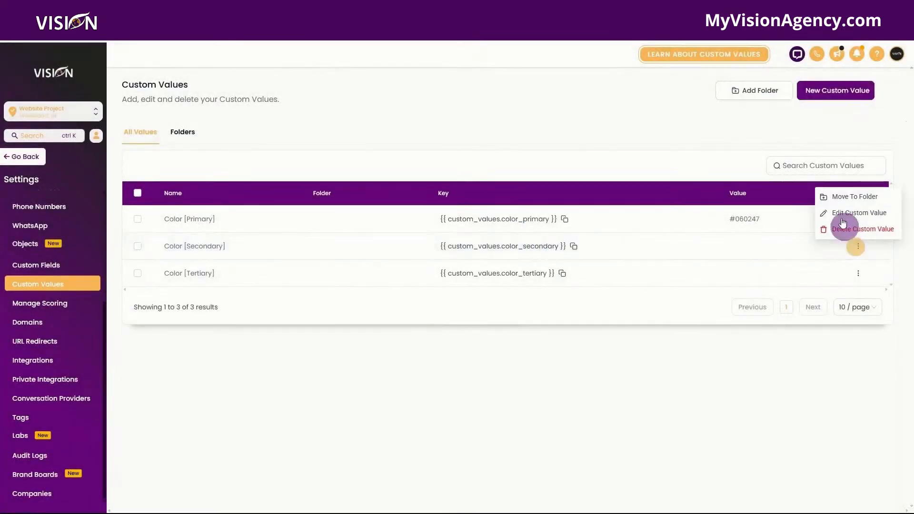
left_click(838, 212)
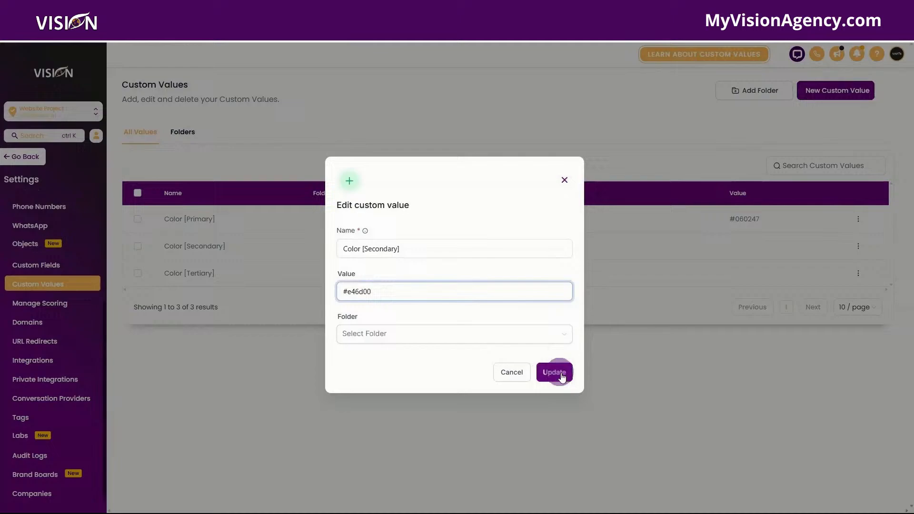
left_click(555, 372)
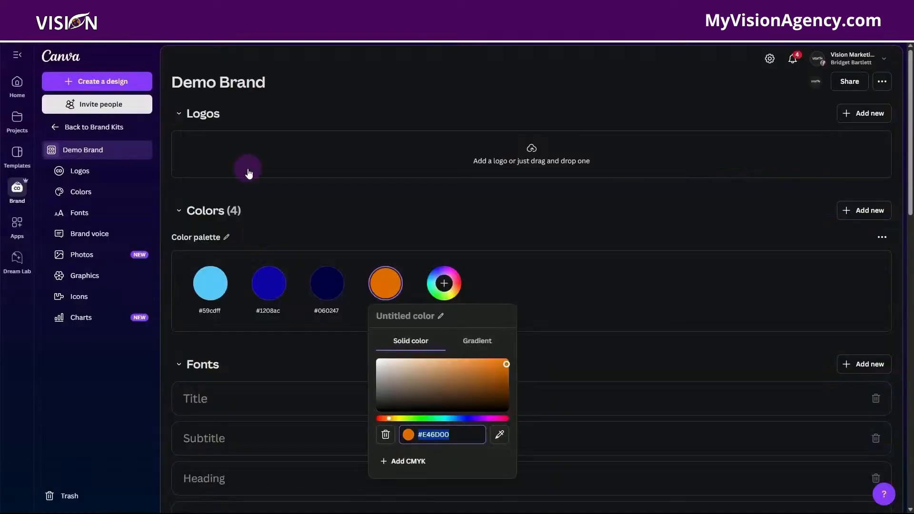
Copy the light blue hex code from Canva's Demo Brand palette and save #59cdff as the value of Color [Tertiary]
left_click(210, 284)
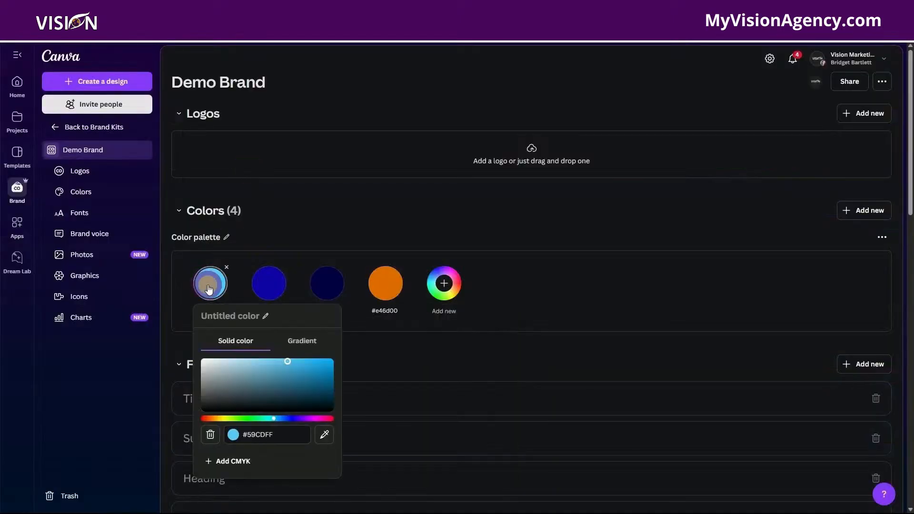
left_click(289, 435)
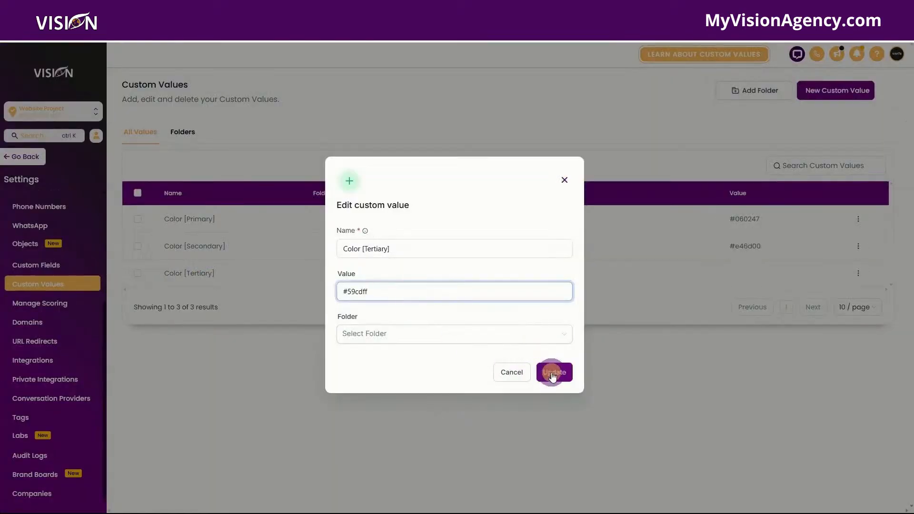
left_click(550, 373)
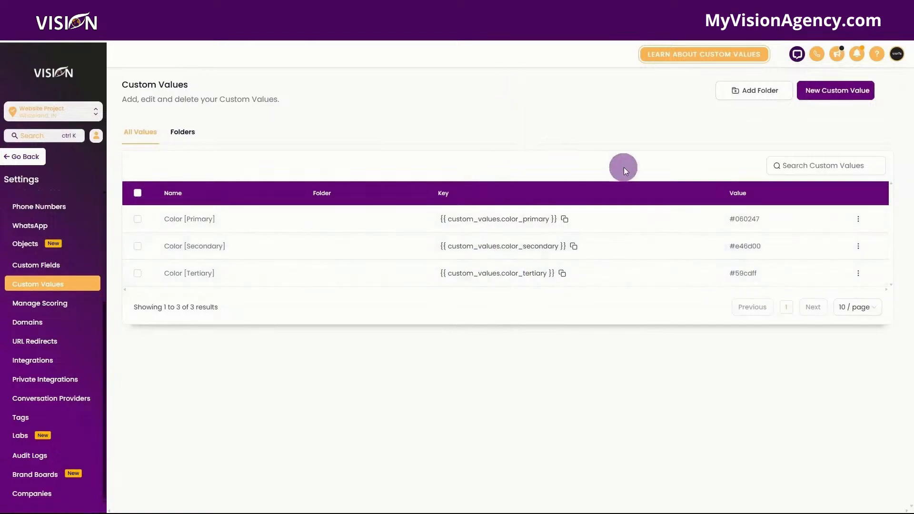
Return to the Community funnel and open its Home page for editing in a new tab
left_click(859, 220)
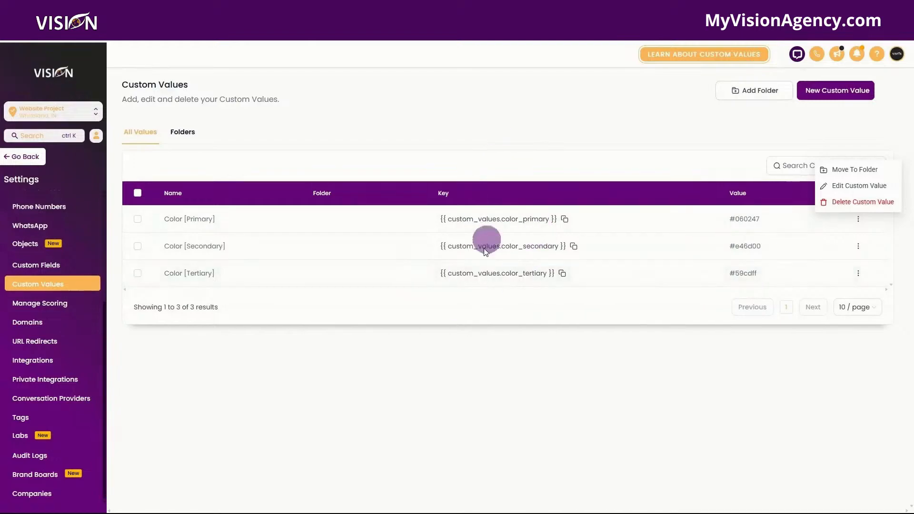
left_click(16, 159)
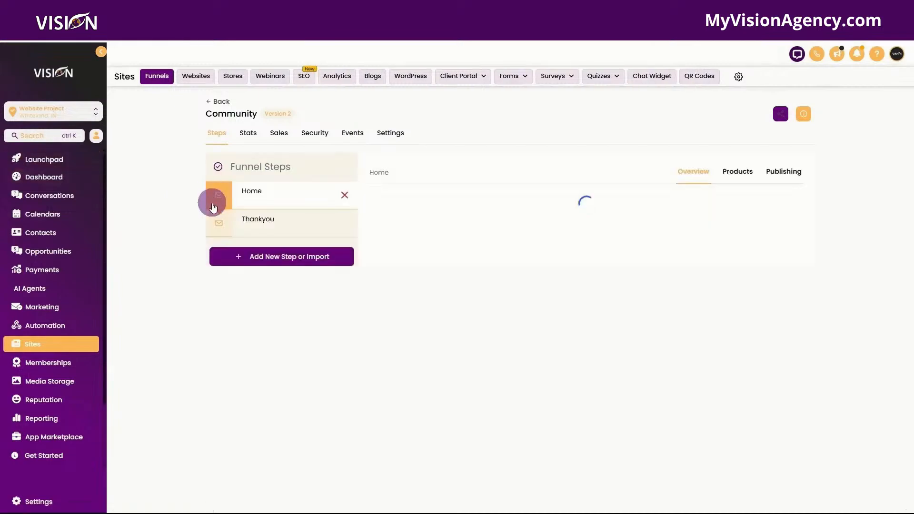
left_click(404, 357)
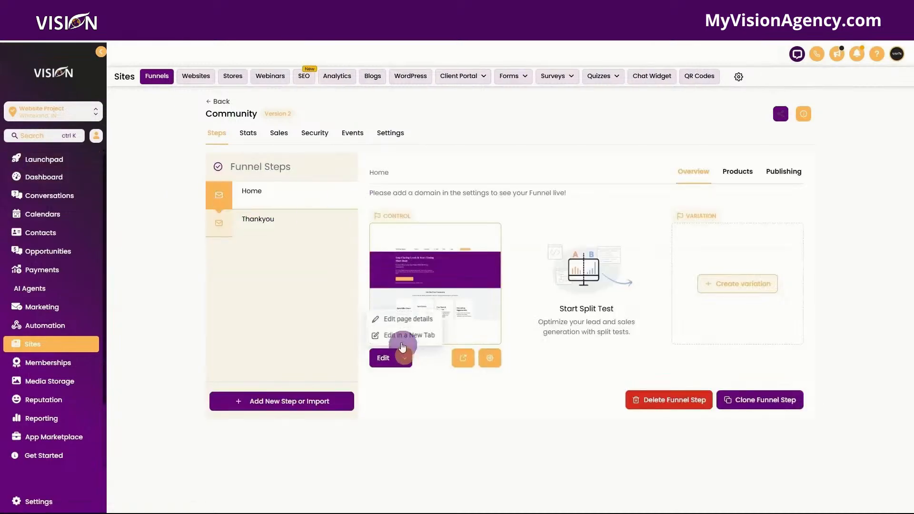
left_click(399, 335)
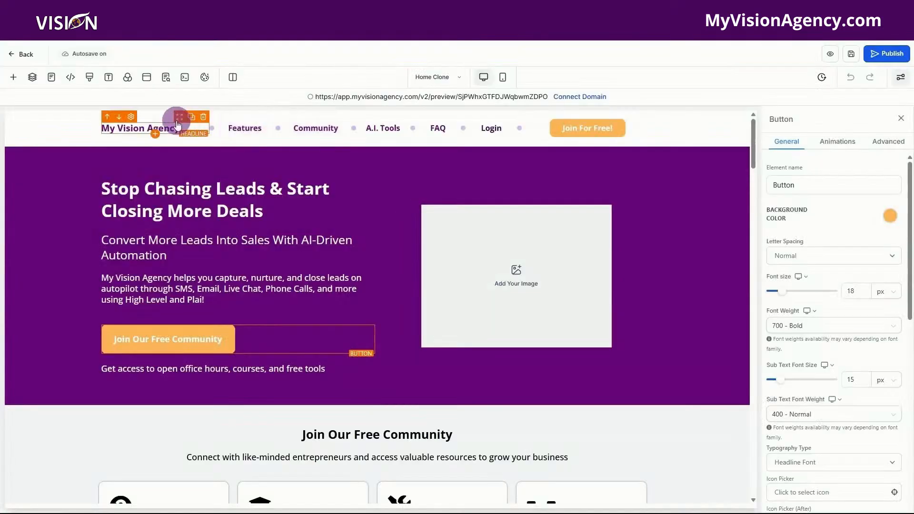
Replace the My Vision Agency headline text in the page header with the Account Name custom value
left_click(185, 129)
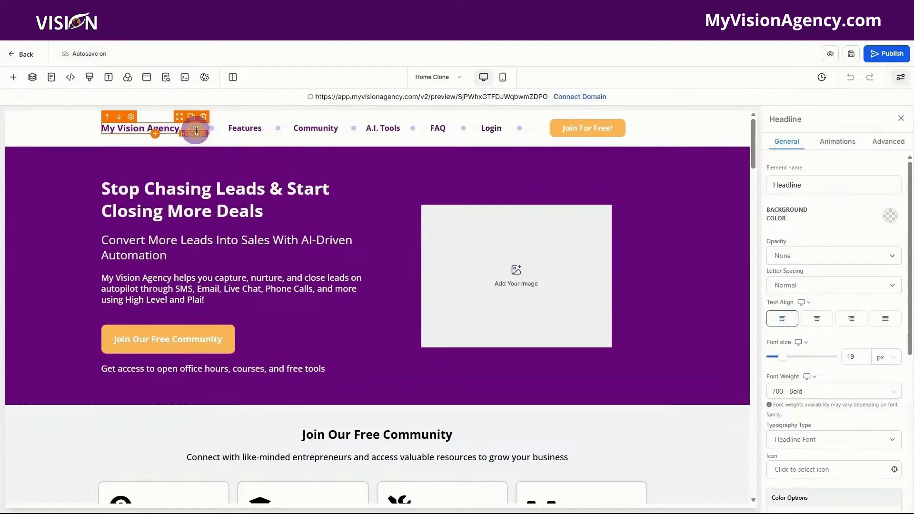
left_click_drag(196, 130, 95, 132)
left_click(95, 133)
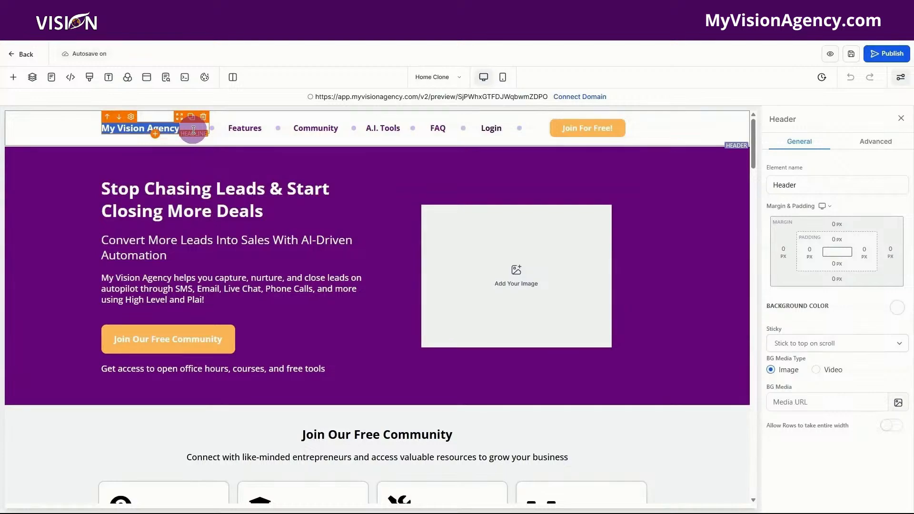
key("BackSpace")
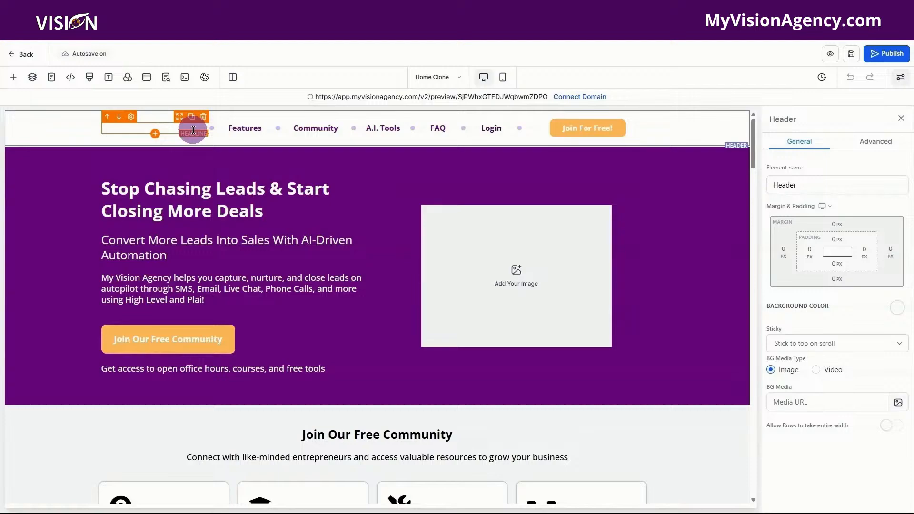
type("{")
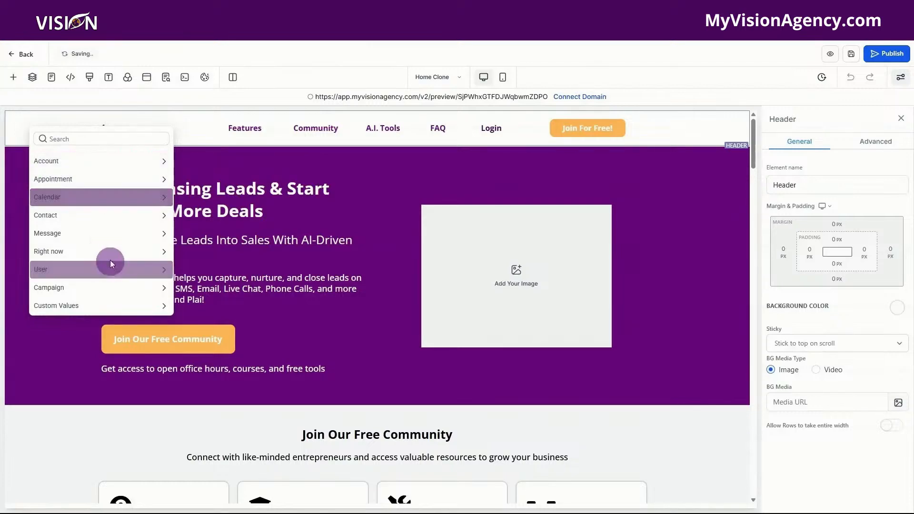
left_click(112, 161)
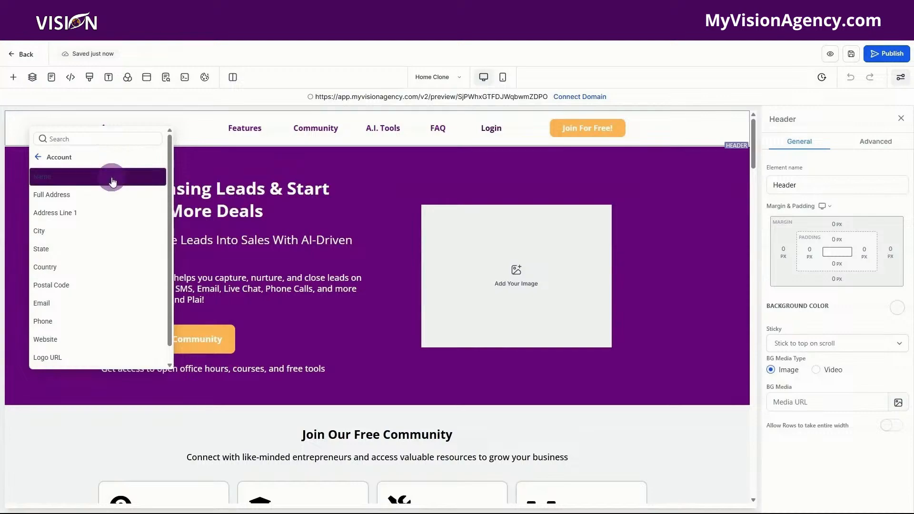
left_click(112, 178)
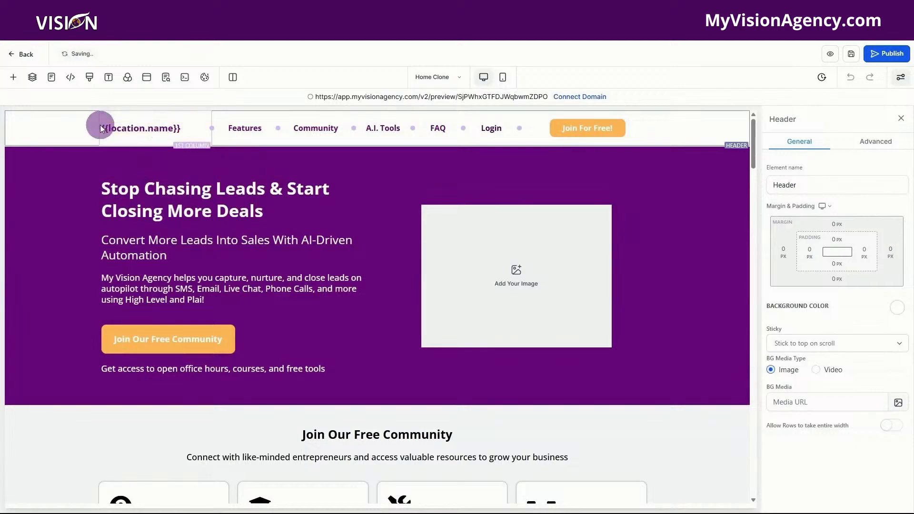
Copy the Color [Primary] key from the custom values list and add {{ custom_values.color_primary }} as a custom color for the header headline
left_click(202, 127)
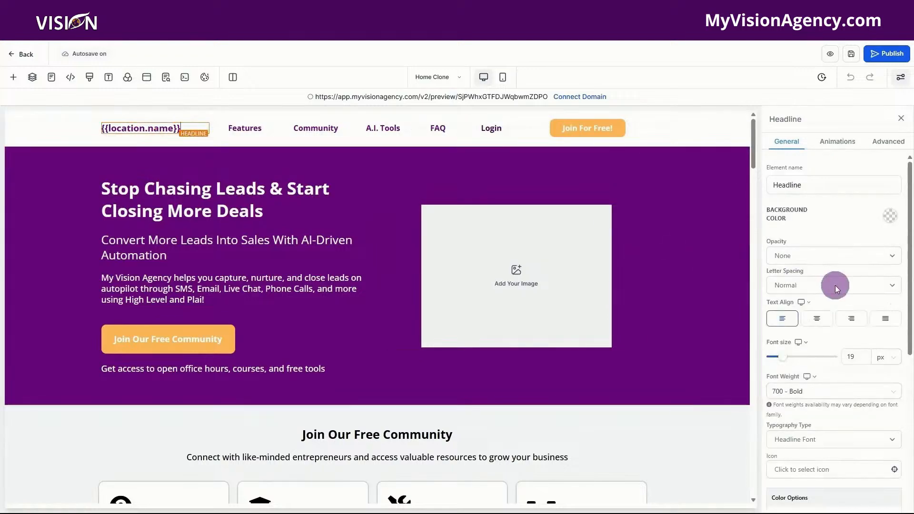
scroll(835, 284, "down", 5)
scroll(834, 285, "down", 1)
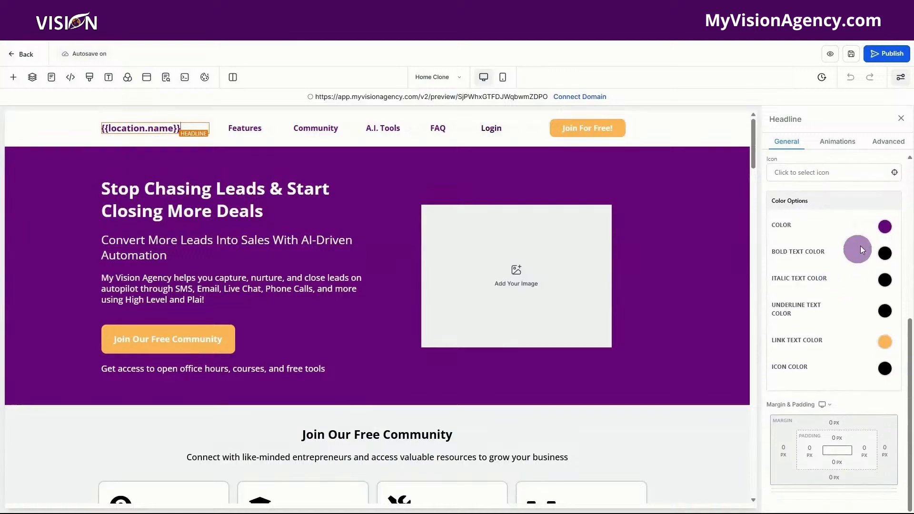
left_click(885, 226)
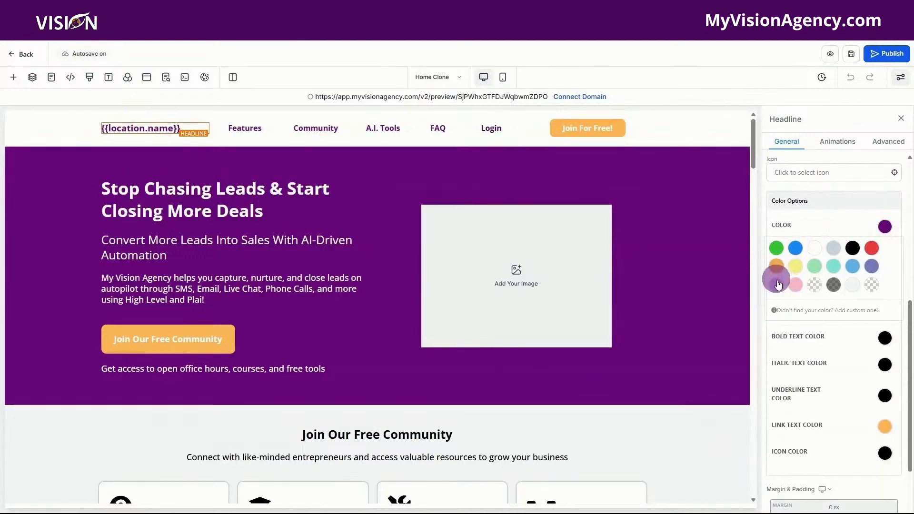
left_click(805, 312)
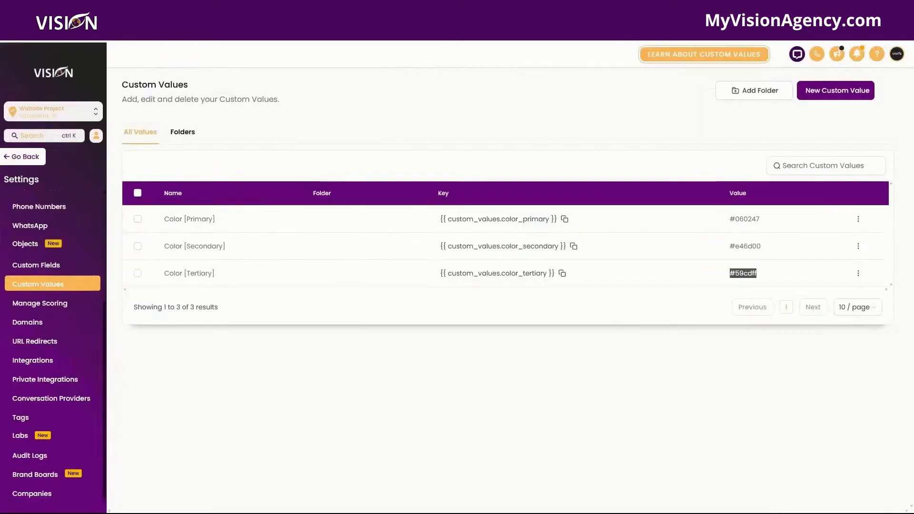
left_click(565, 220)
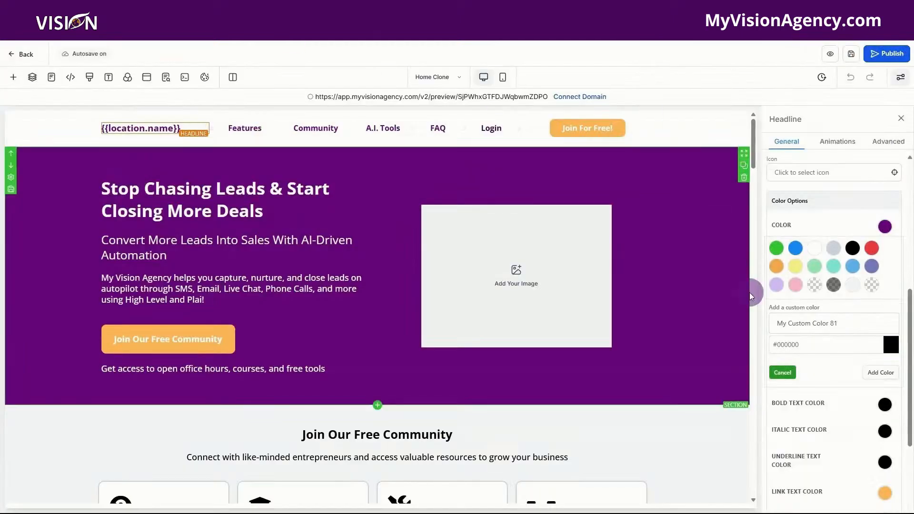
left_click(818, 350)
left_click_drag(819, 350, 763, 350)
key("ctrl+v")
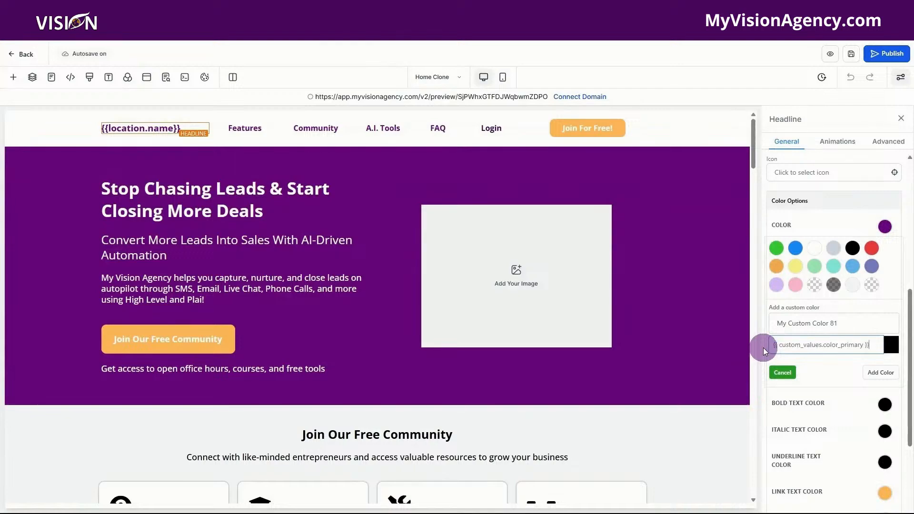
left_click(886, 374)
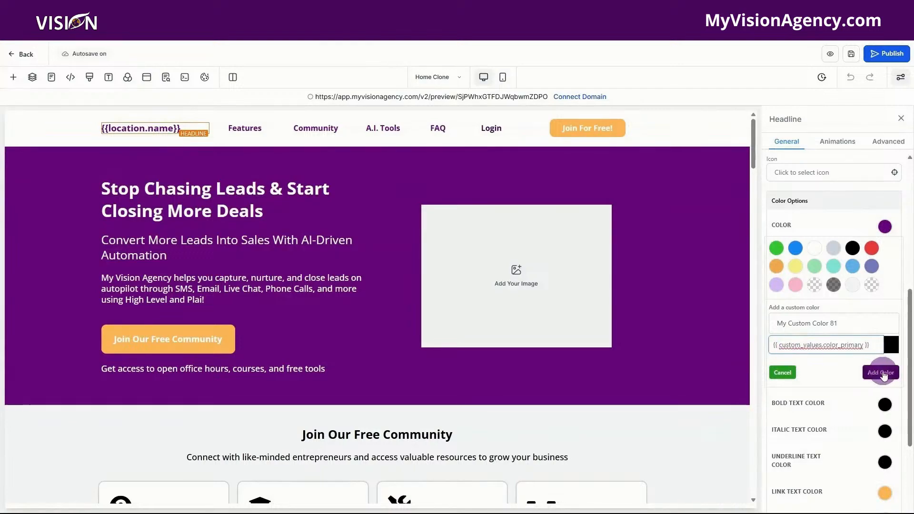
left_click(772, 305)
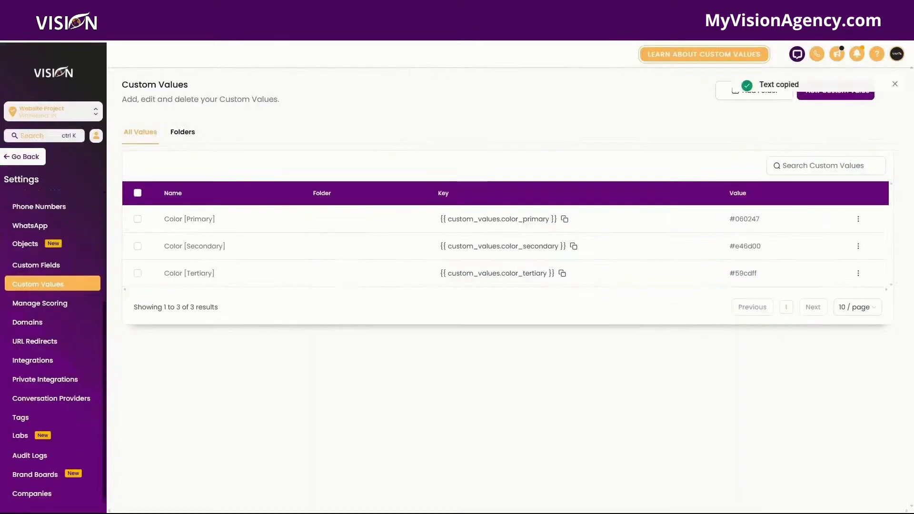
Copy the Color [Secondary] key from the custom values list and add {{ custom_values.color_secondary }} as another custom color for the headline
left_click(477, 230)
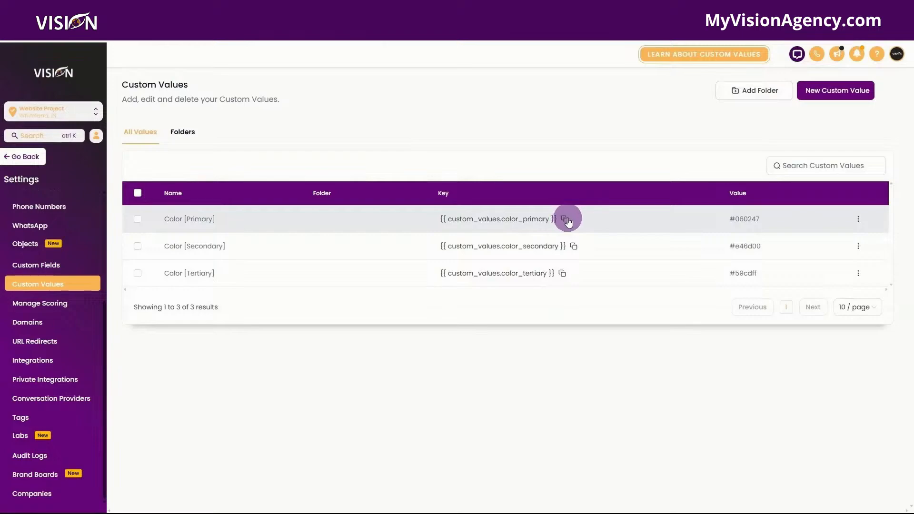
left_click(574, 246)
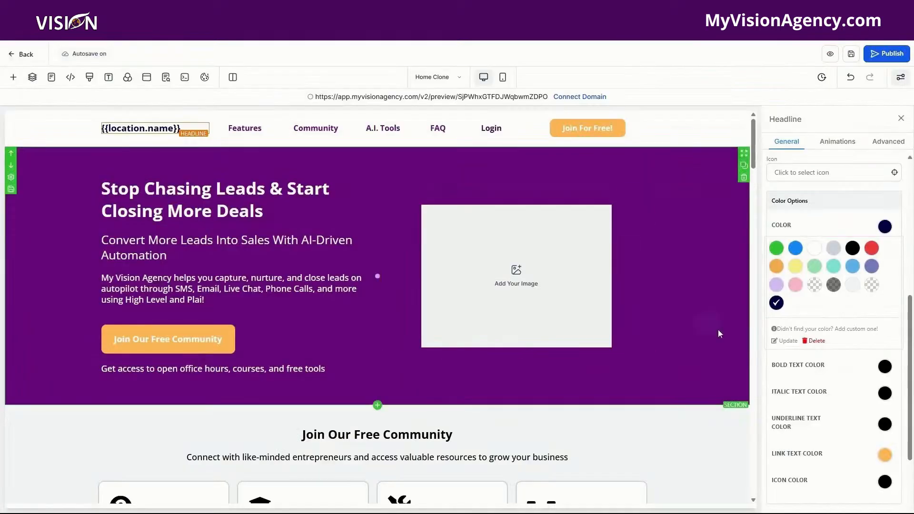
left_click(813, 360)
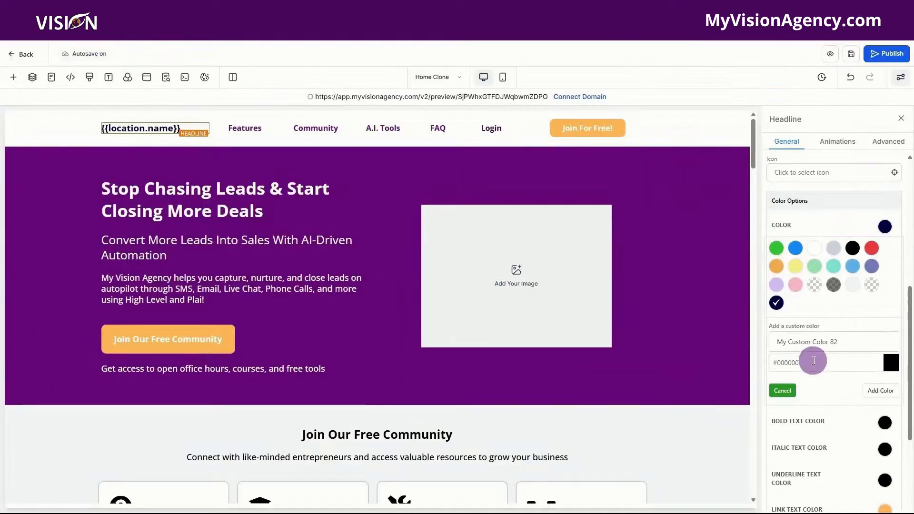
left_click_drag(813, 361, 766, 363)
key("ctrl+v")
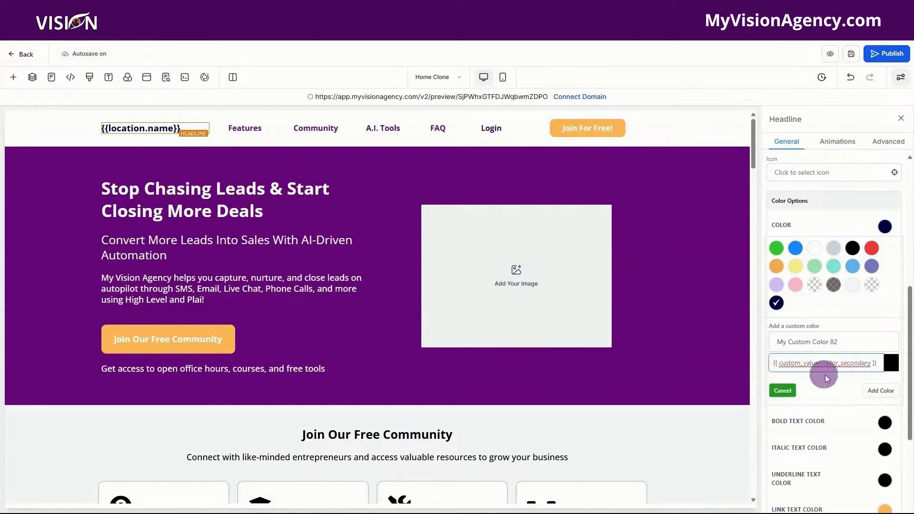
left_click(880, 390)
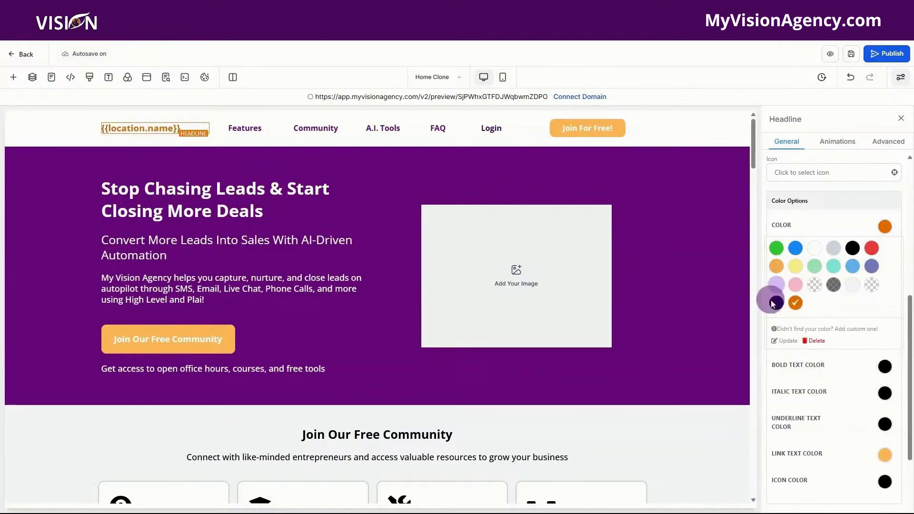
Copy the Color [Tertiary] key from the custom values list and add {{ custom_values.color_tertiary }} as a third custom color for the headline
left_click(290, 130)
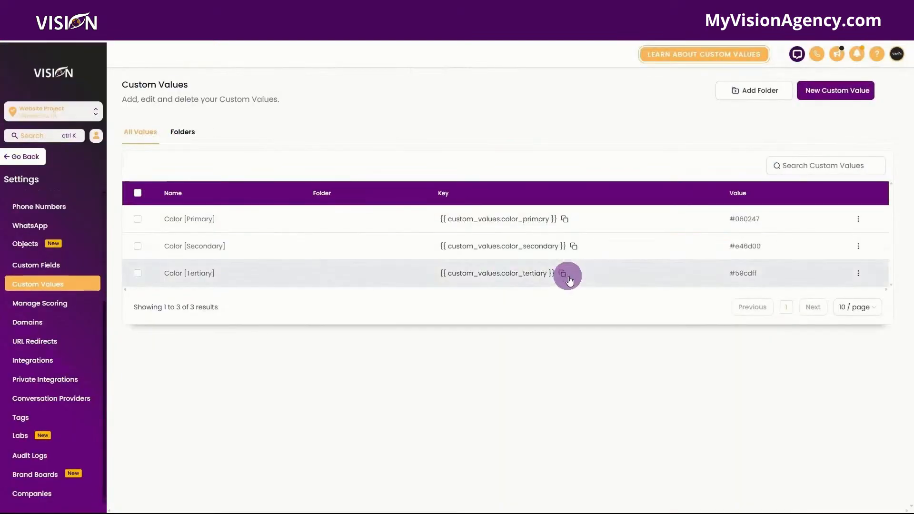
left_click(561, 274)
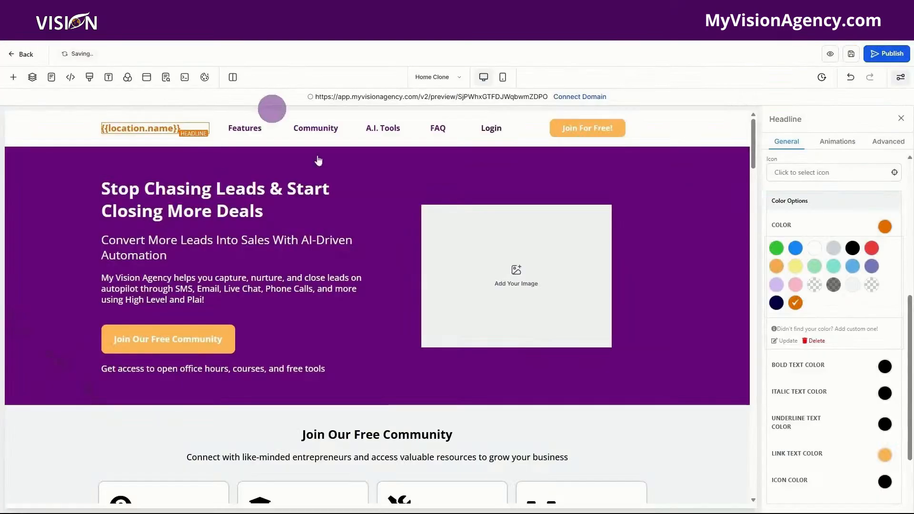
left_click(852, 330)
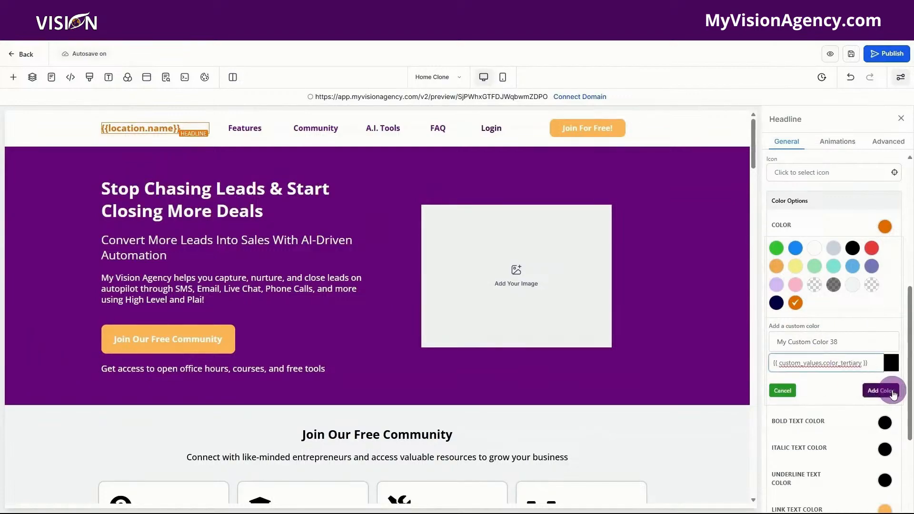
left_click(892, 391)
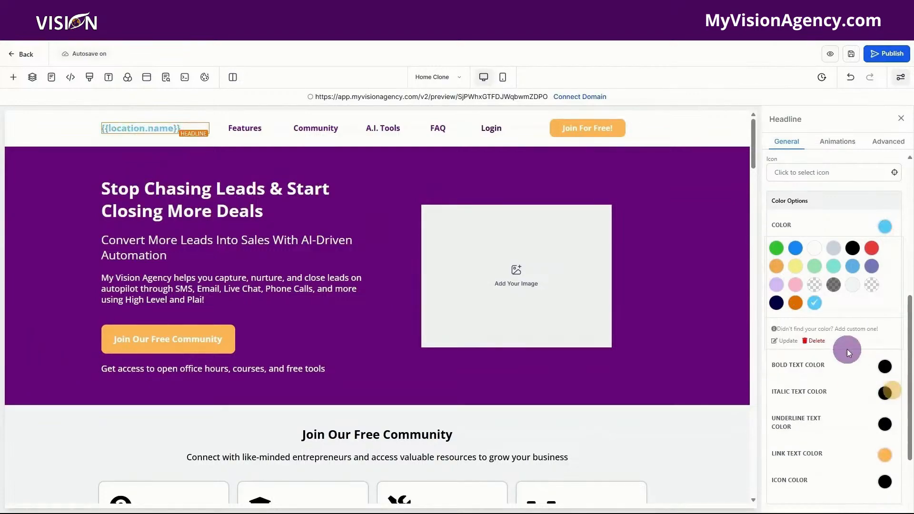
Apply the primary custom color to the header headline and the Features, Community, A.I. Tools, FAQ and Login links, and save the page
left_click(786, 303)
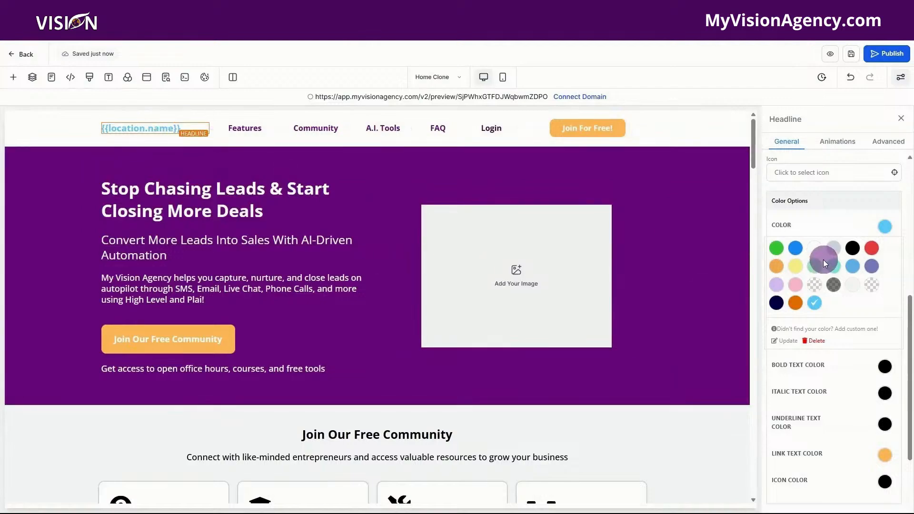
left_click(776, 303)
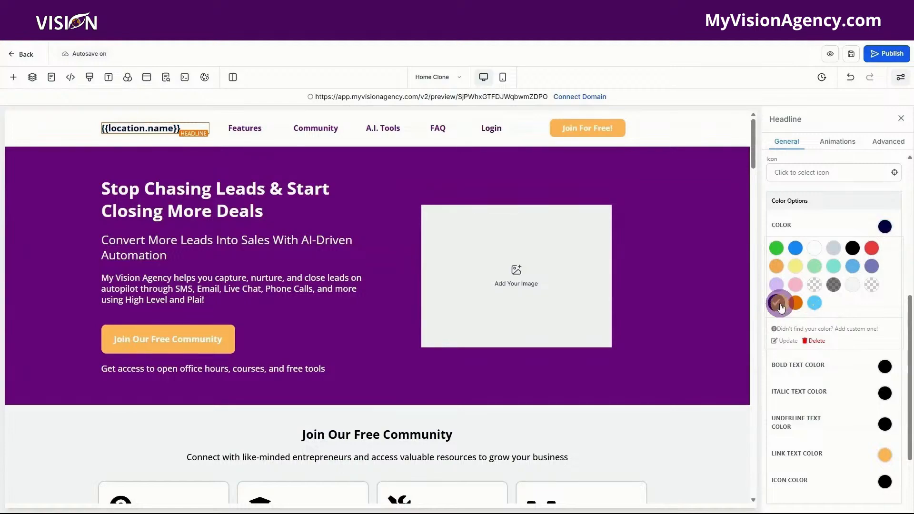
left_click(243, 127)
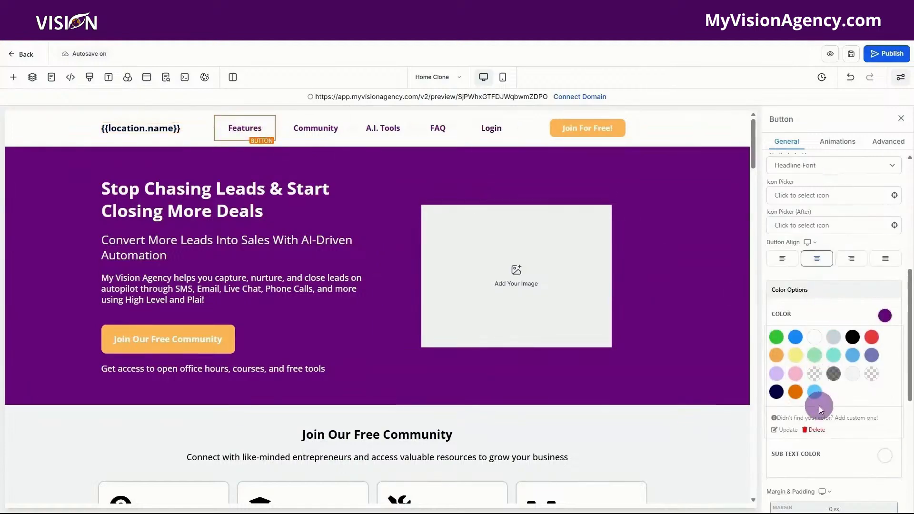
left_click(776, 392)
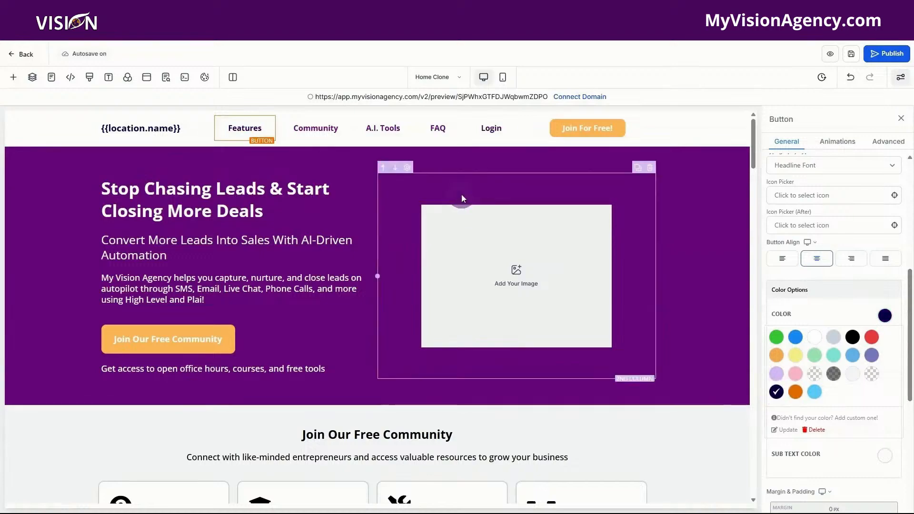
left_click(315, 127)
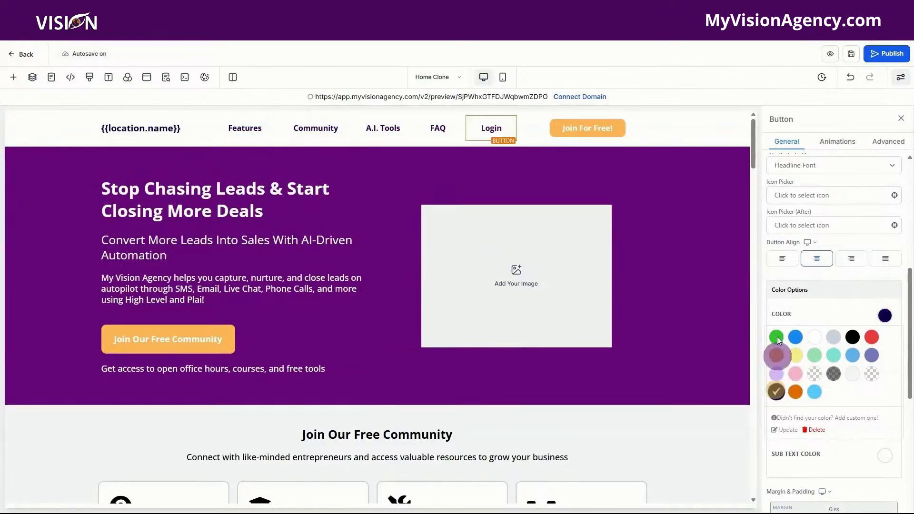
left_click(776, 392)
left_click(851, 54)
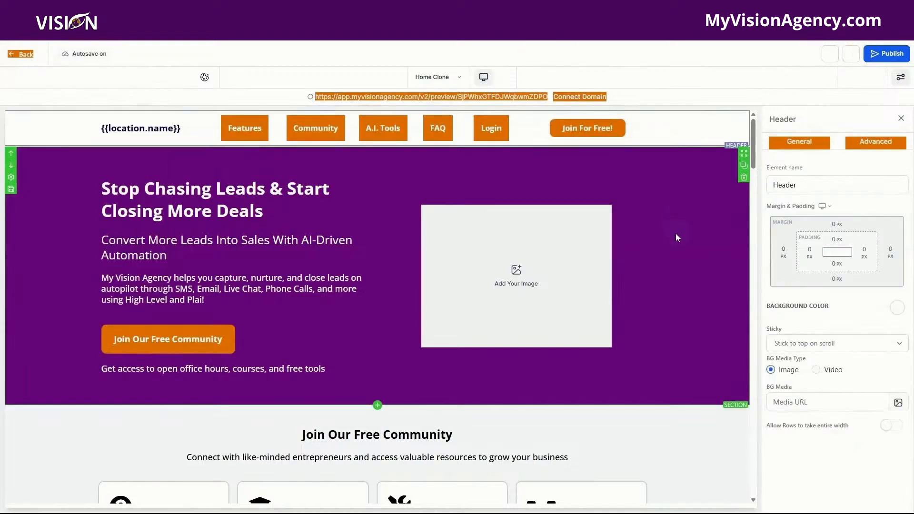
Check the hover color of the header buttons, and delete all of the page's custom CSS and save it
left_click(671, 128)
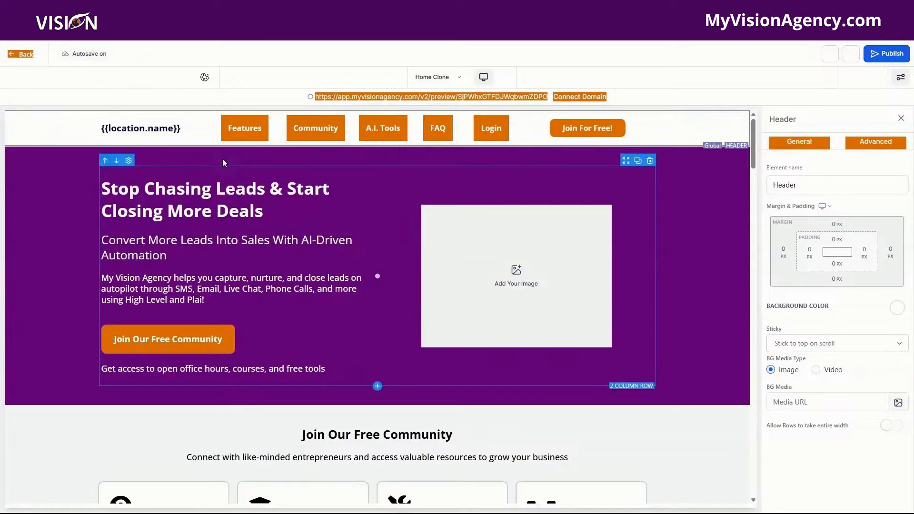
left_click(344, 128)
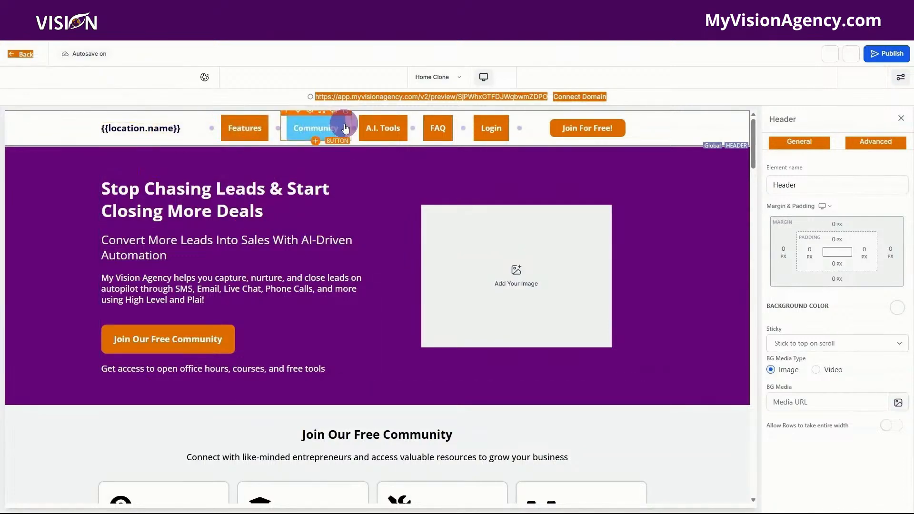
left_click(326, 244)
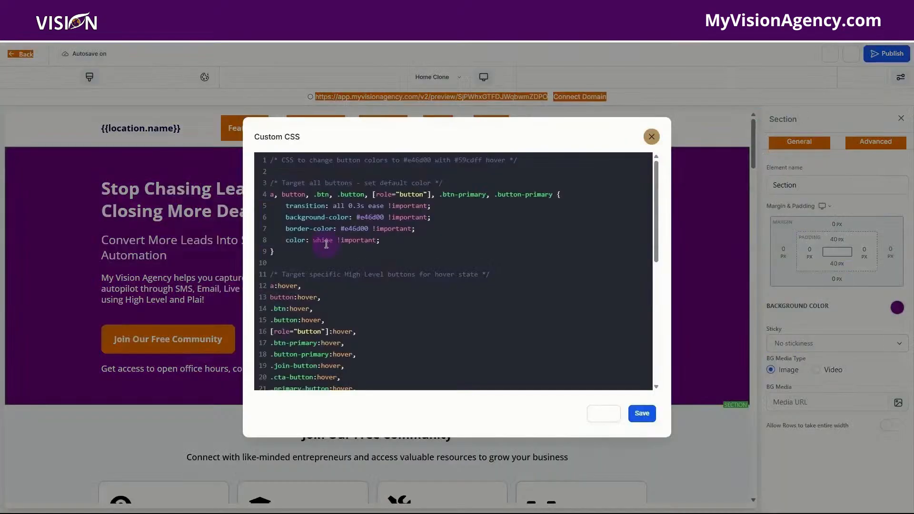
left_click(265, 144)
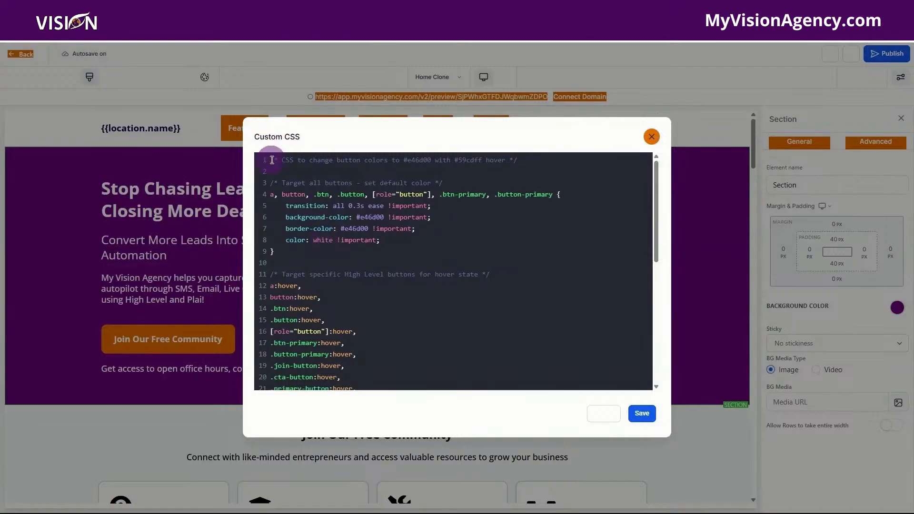
left_click_drag(272, 160, 332, 461)
key("BackSpace")
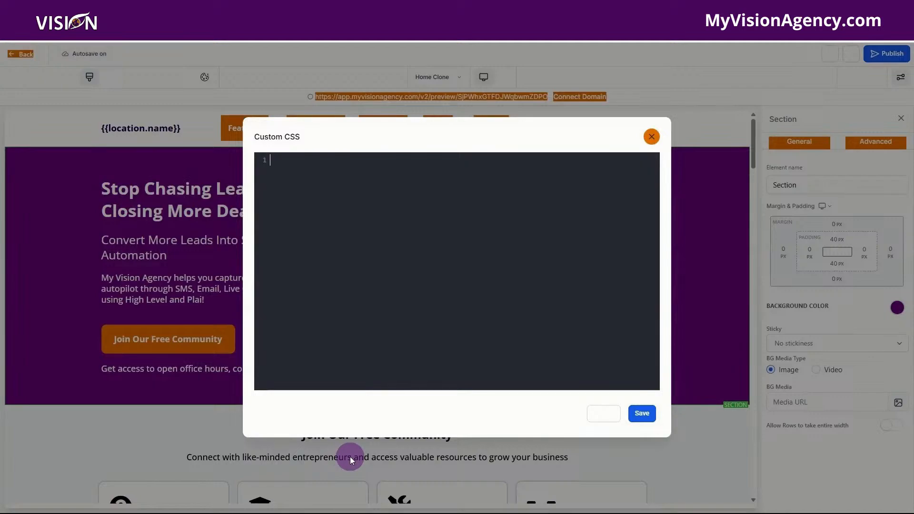
left_click(642, 414)
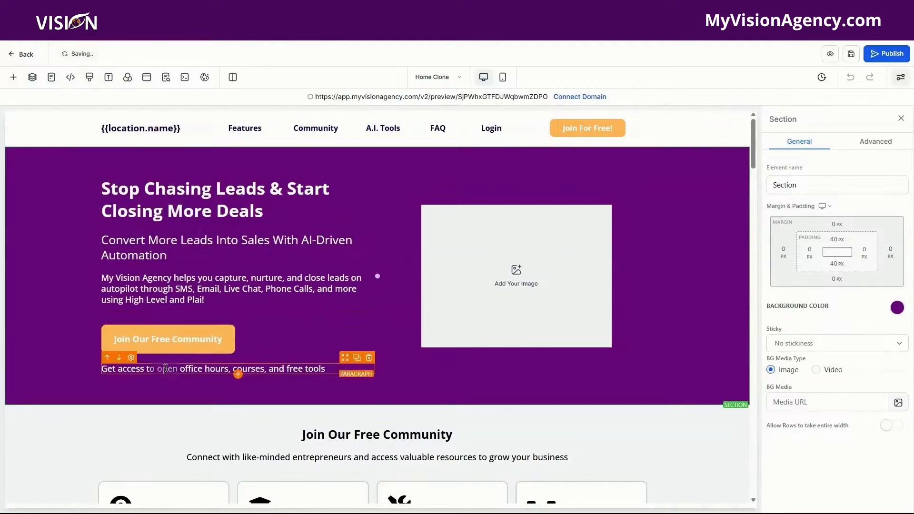
Set the background color of the header's Join For Free! button to the orange secondary custom color
left_click(191, 339)
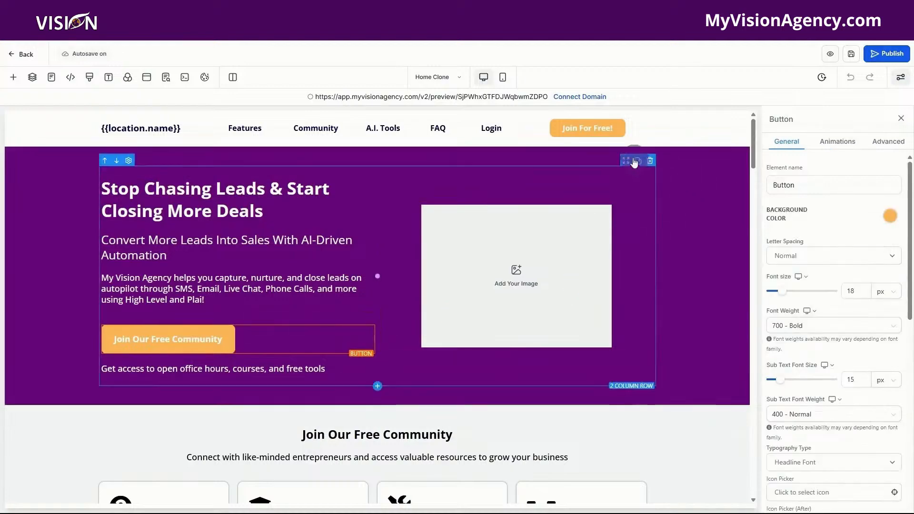
left_click(306, 135)
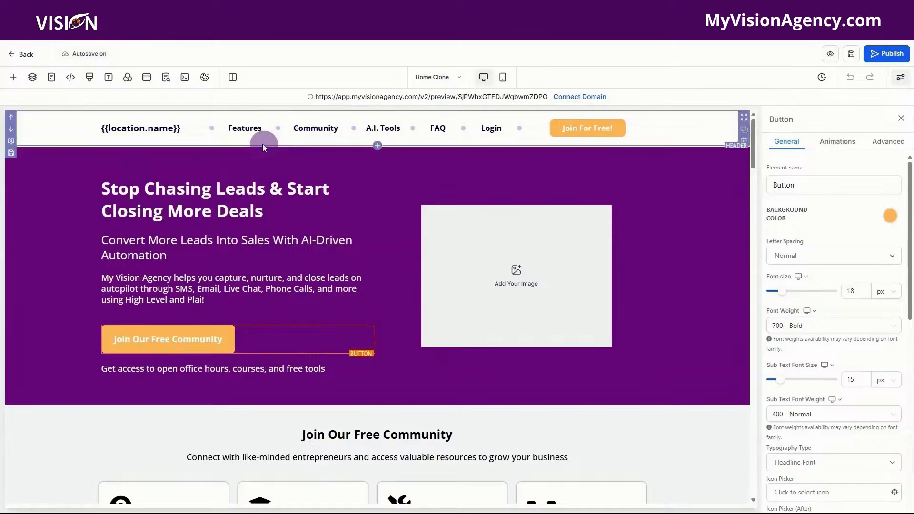
left_click(232, 124)
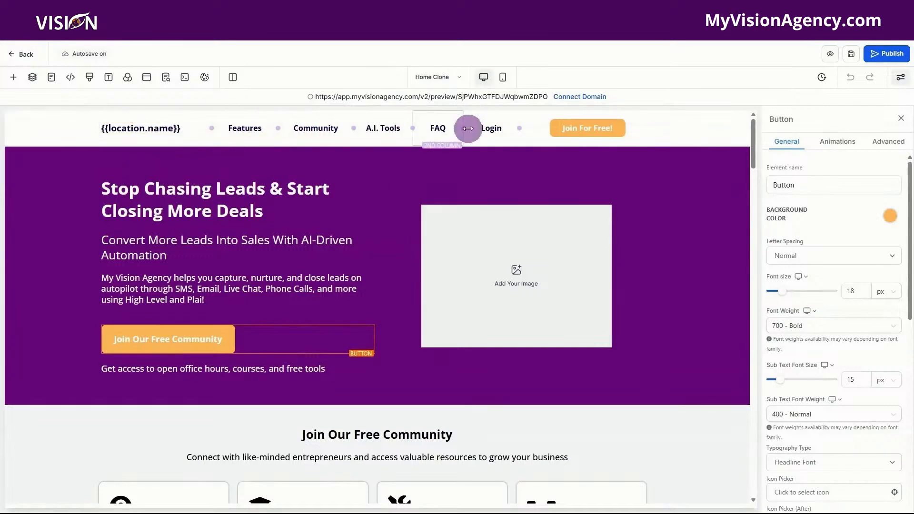
left_click(140, 130)
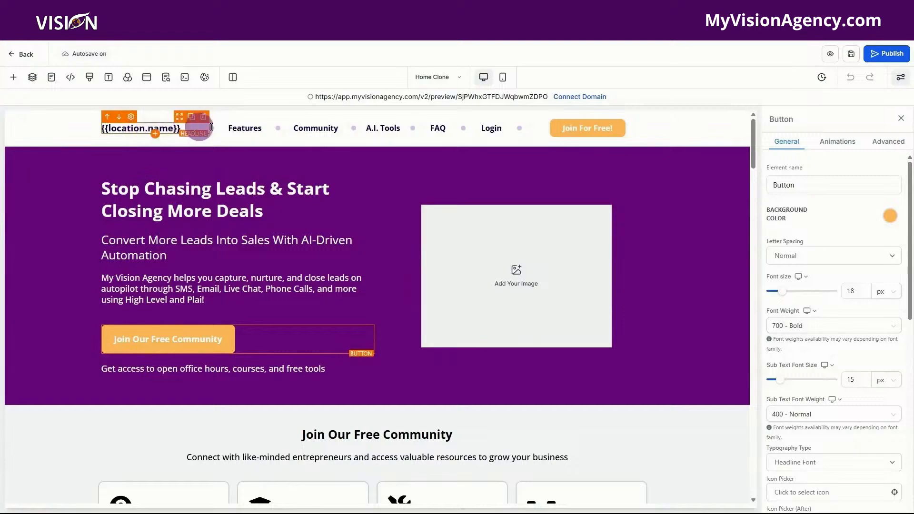
left_click(582, 131)
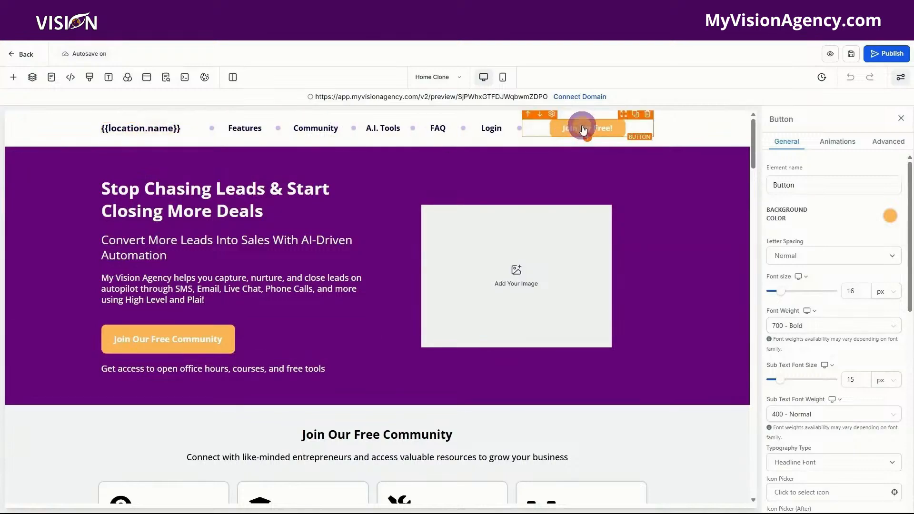
left_click(890, 217)
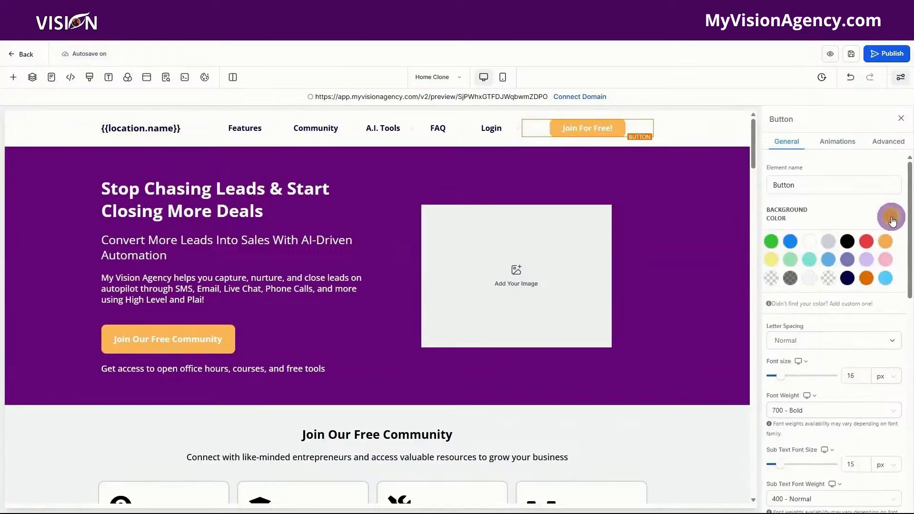
left_click(761, 285)
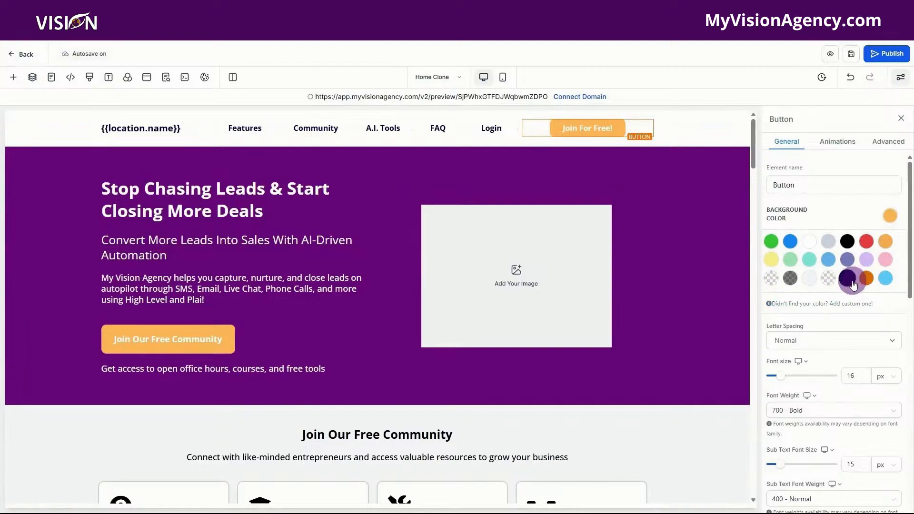
left_click(870, 281)
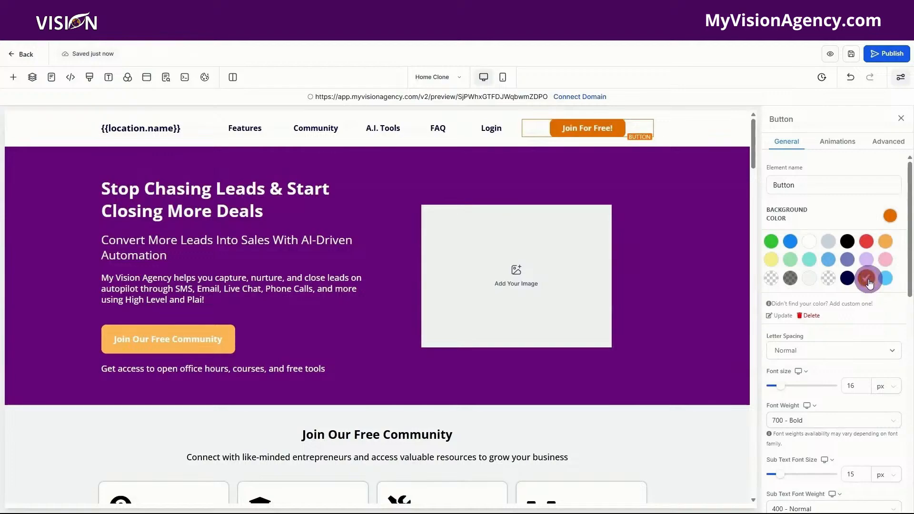
Apply the orange secondary custom color as the background of the hero section's Join Our Free Community button
left_click(186, 347)
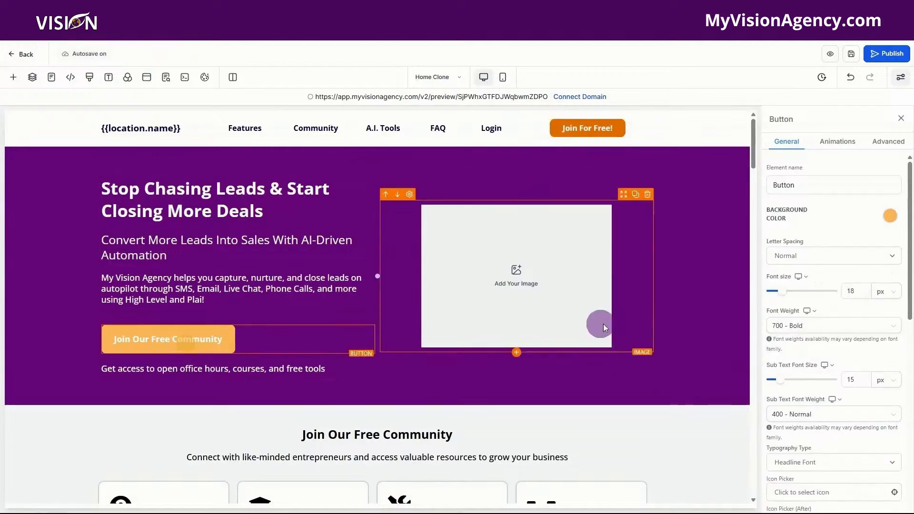
left_click(888, 221)
left_click(867, 278)
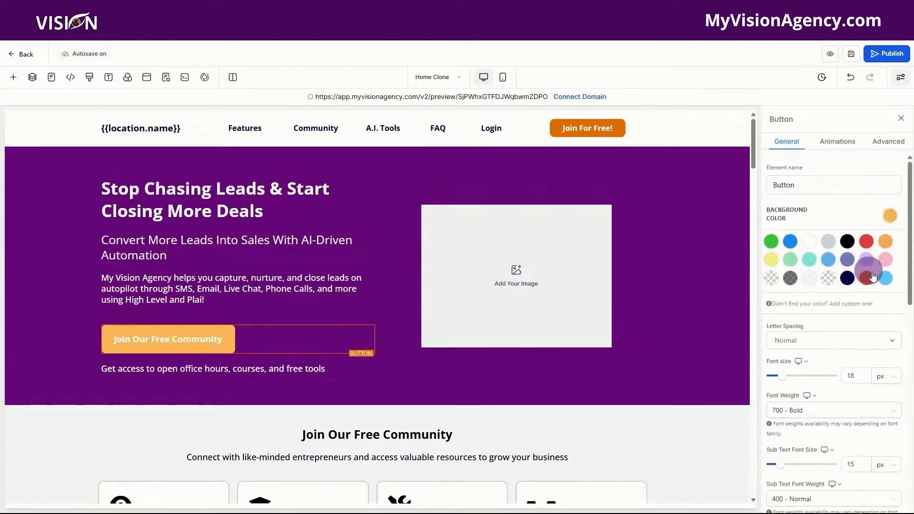
left_click(206, 330)
Apply the secondary custom color to the Join Our Free Community Today button below the benefit cards and the remaining community buttons down the page
scroll(206, 329, "down", 3)
scroll(206, 329, "down", 5)
left_click(370, 284)
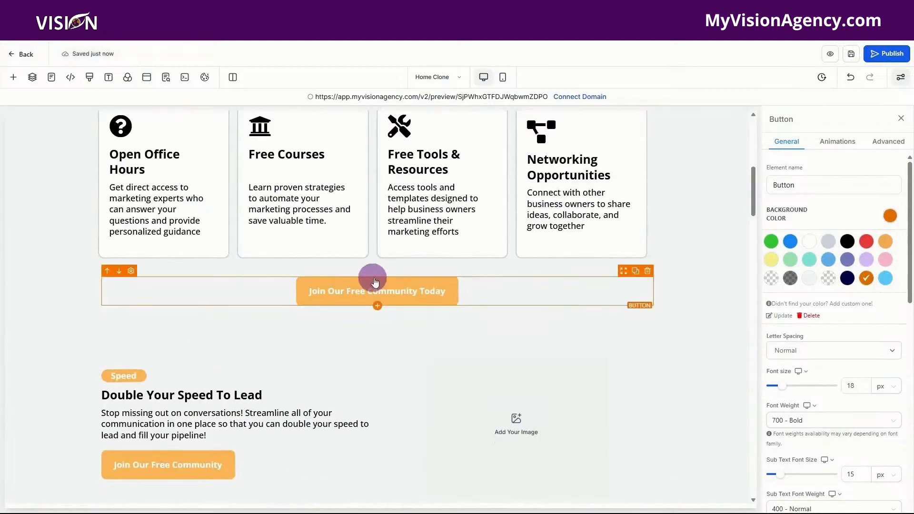
left_click(889, 215)
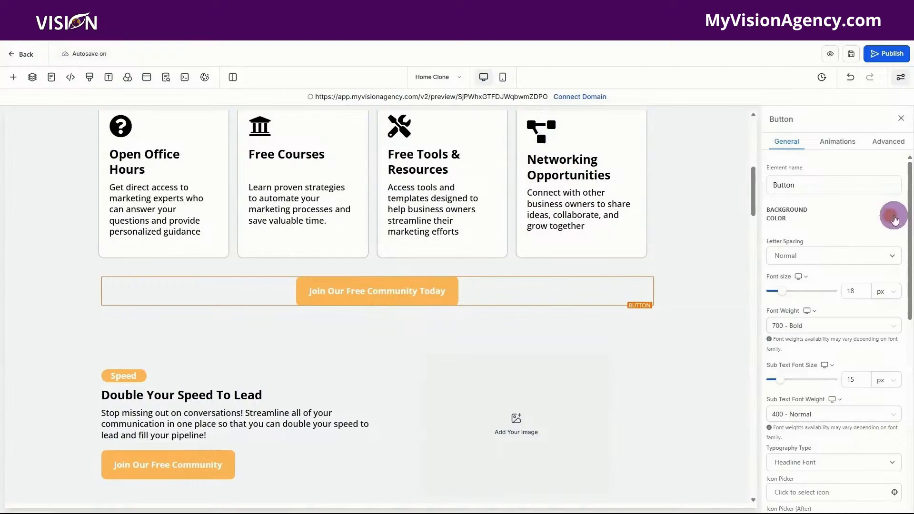
left_click(866, 279)
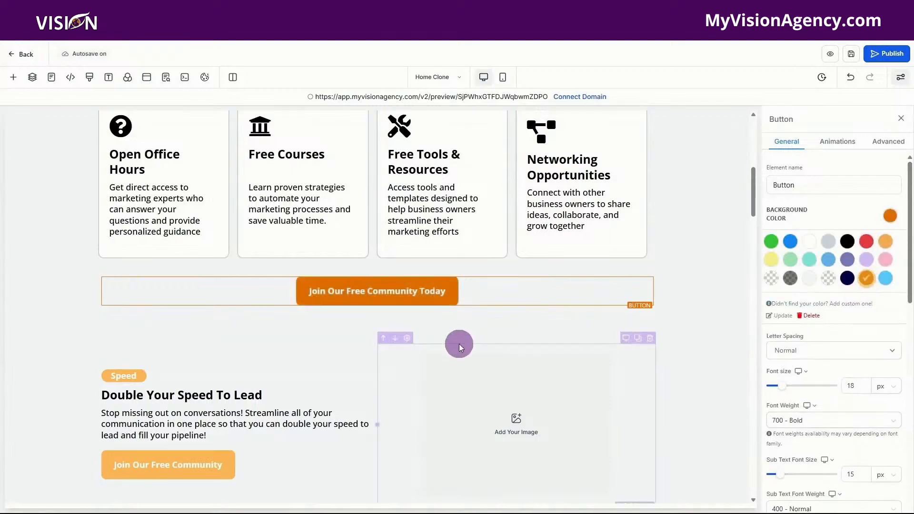
scroll(164, 275, "down", 2)
left_click(160, 351)
Replace the My Vision Agency sub headline in the footer with the account name value {{location.name}}
scroll(162, 351, "down", 10)
left_click(217, 413)
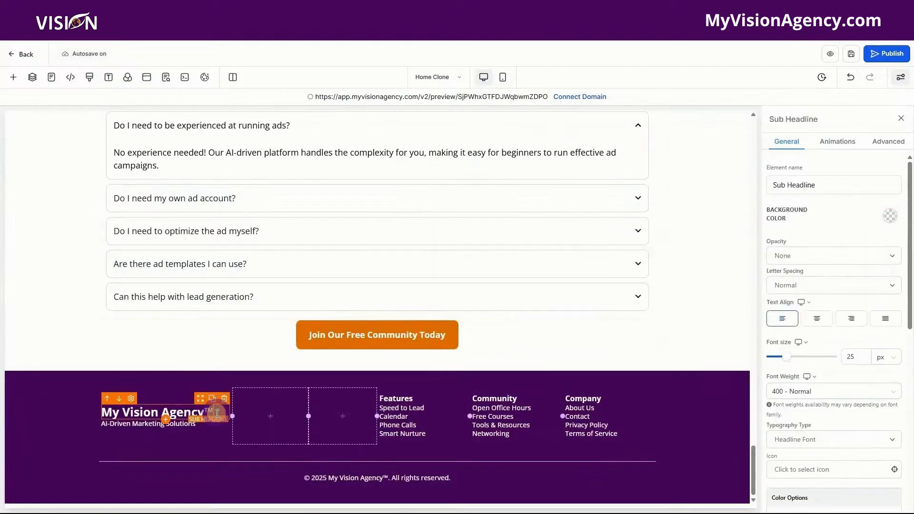
left_click_drag(217, 413, 103, 411)
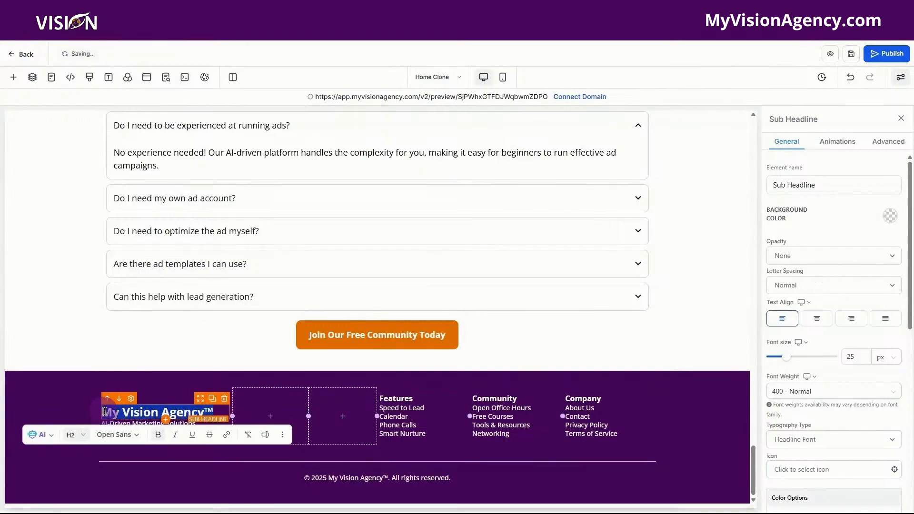
key("BackSpace")
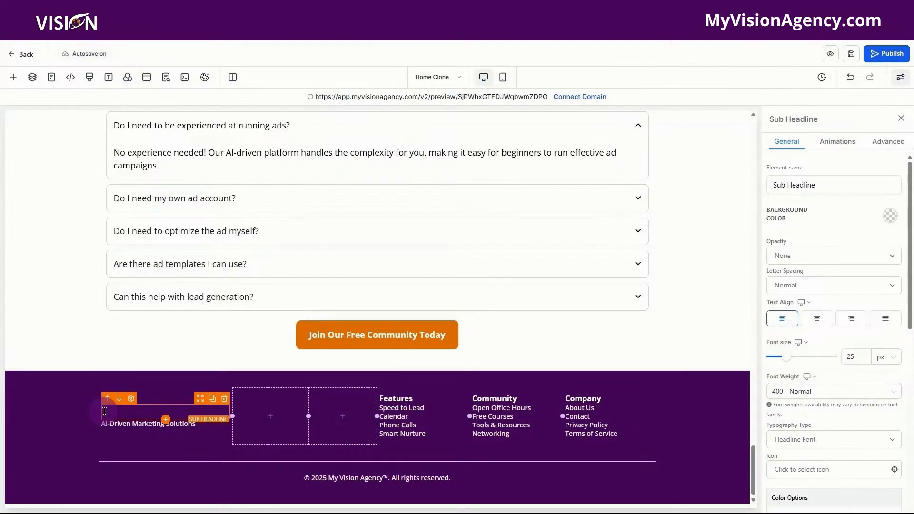
type("{")
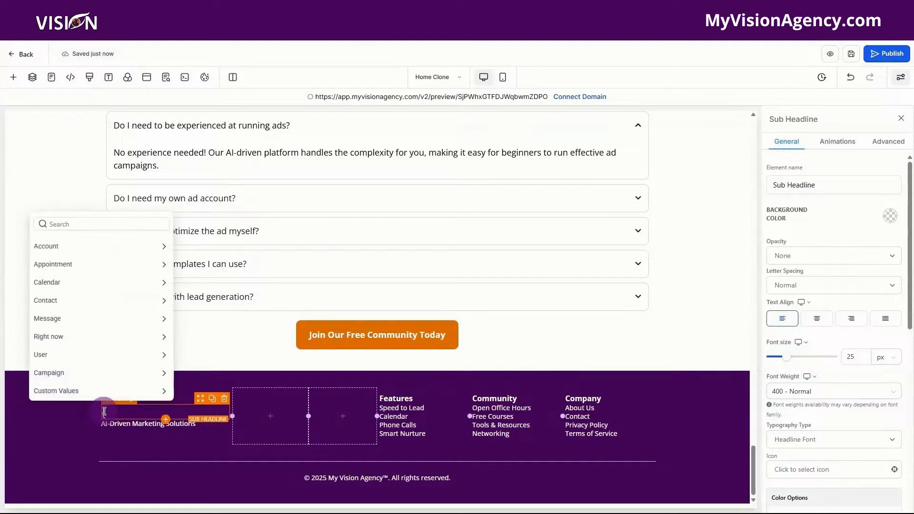
left_click(82, 246)
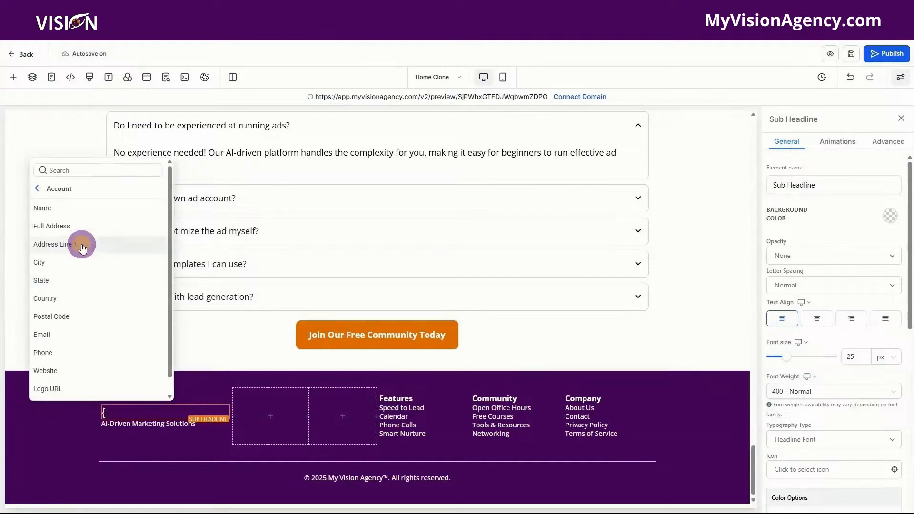
left_click(72, 210)
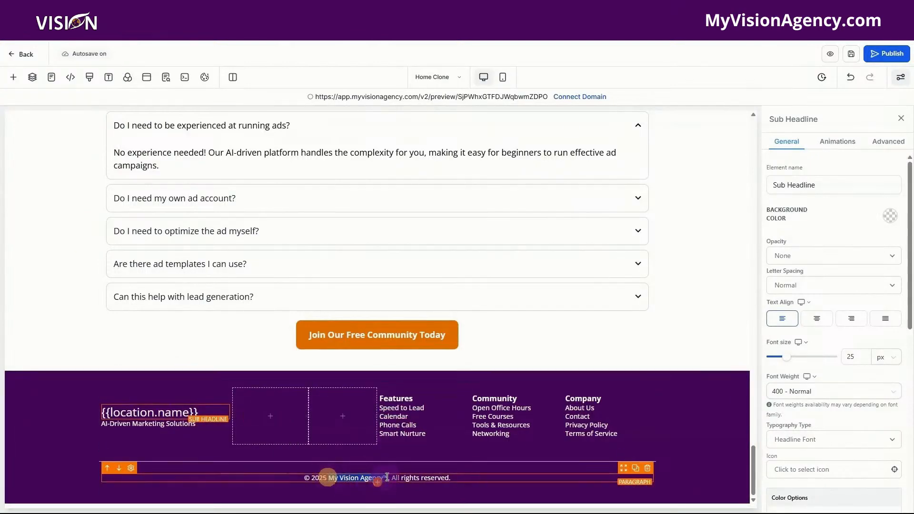
In the footer's copyright line, replace the company name with {{location.name}} and the year 2025 with the Right now Year value {{right_now.year}}
type("{{location.name}}")
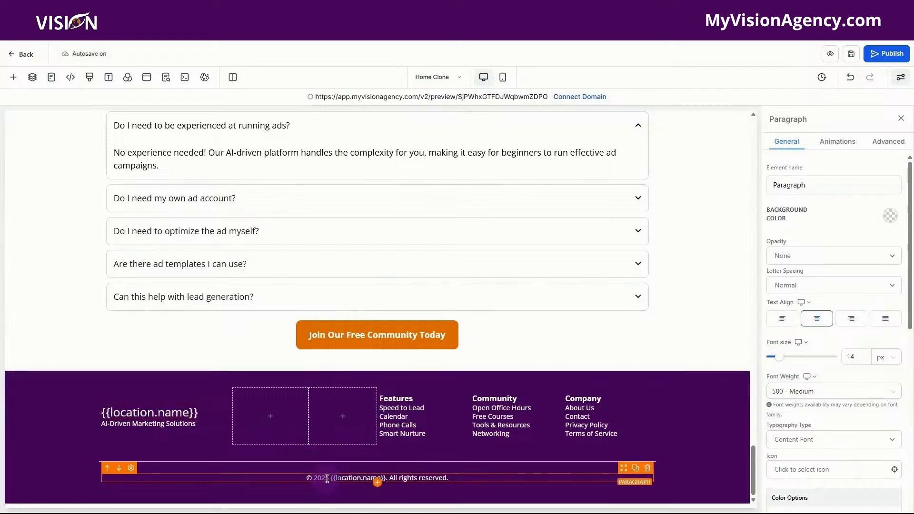
left_click_drag(328, 479, 316, 480)
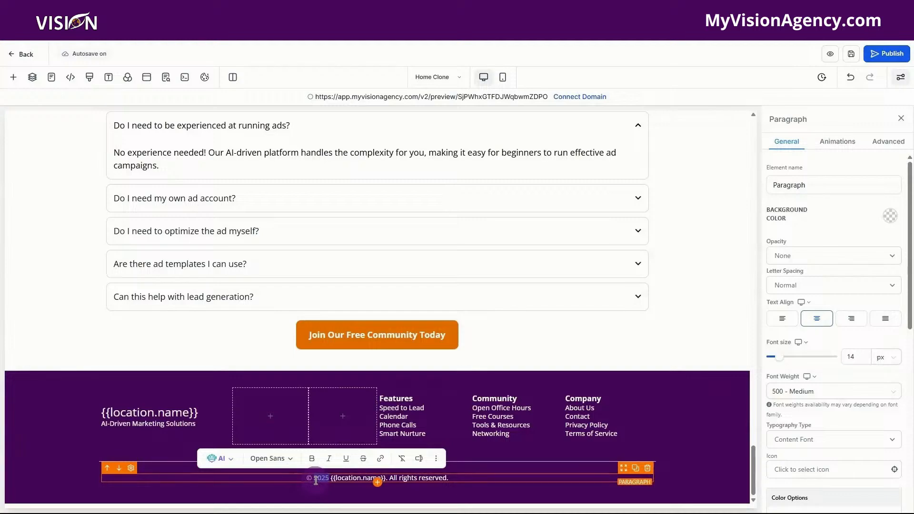
key("BackSpace")
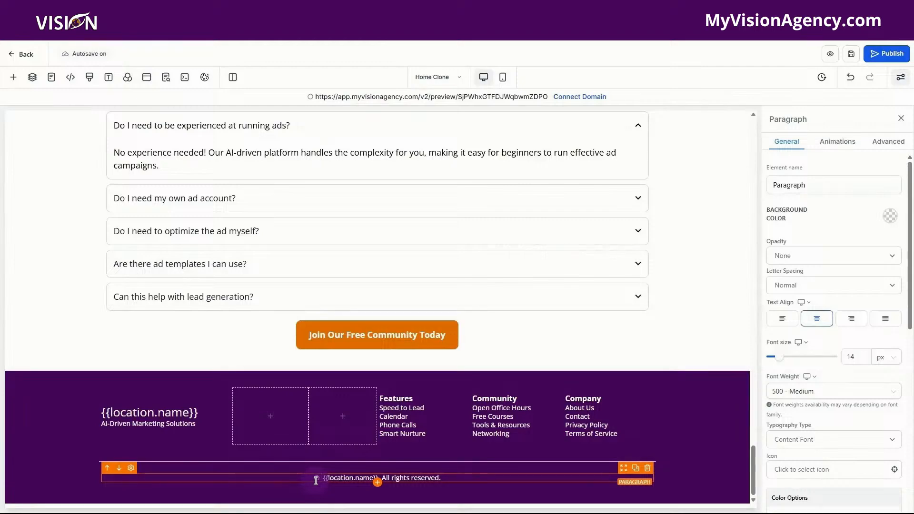
type("{{")
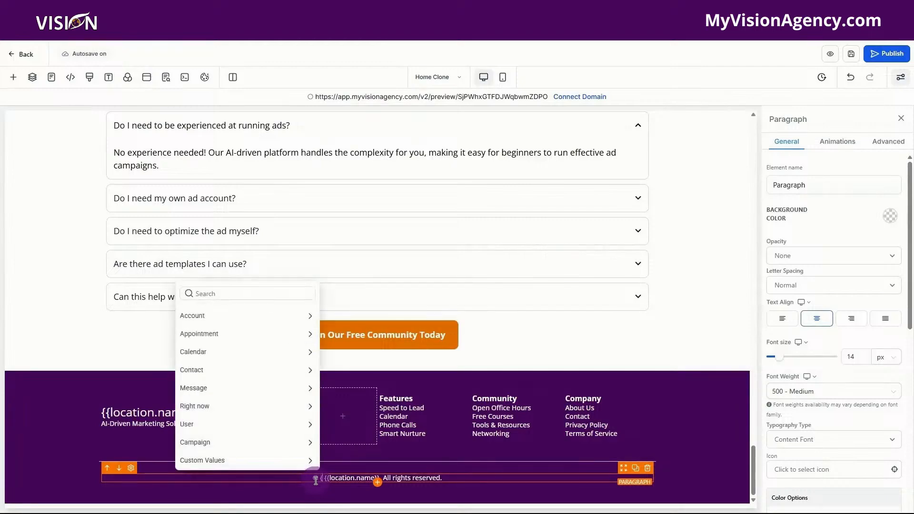
left_click(219, 403)
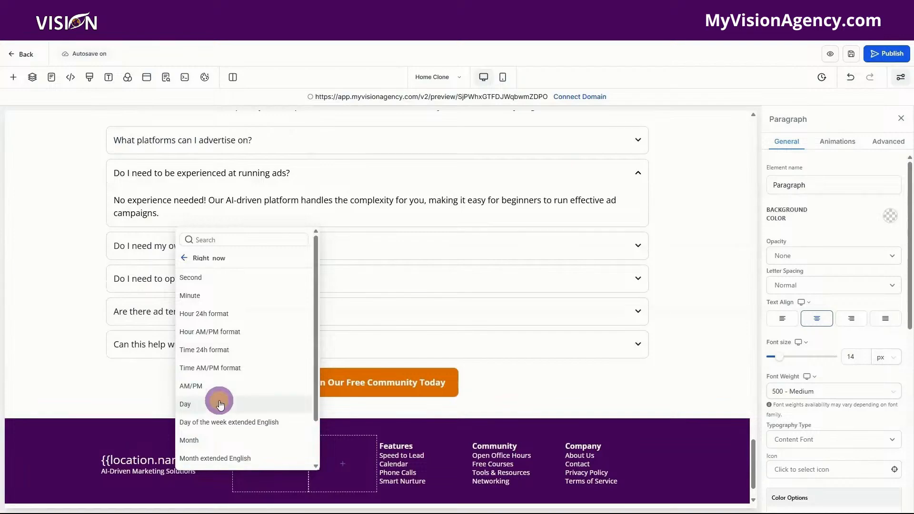
scroll(252, 370, "down", 1)
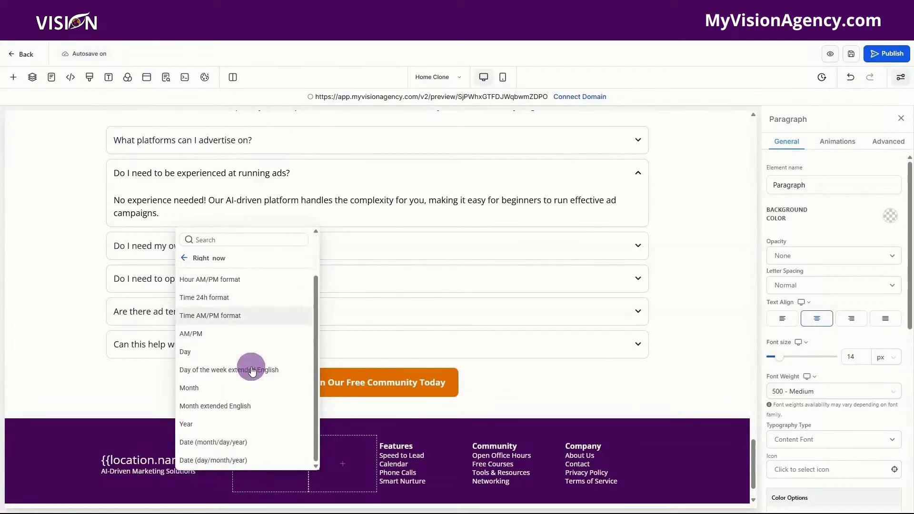
left_click(233, 424)
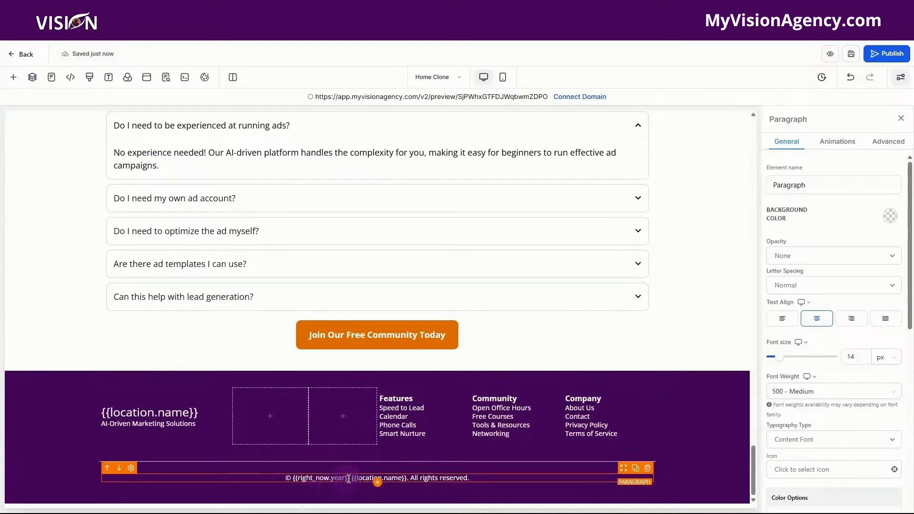
left_click(455, 456)
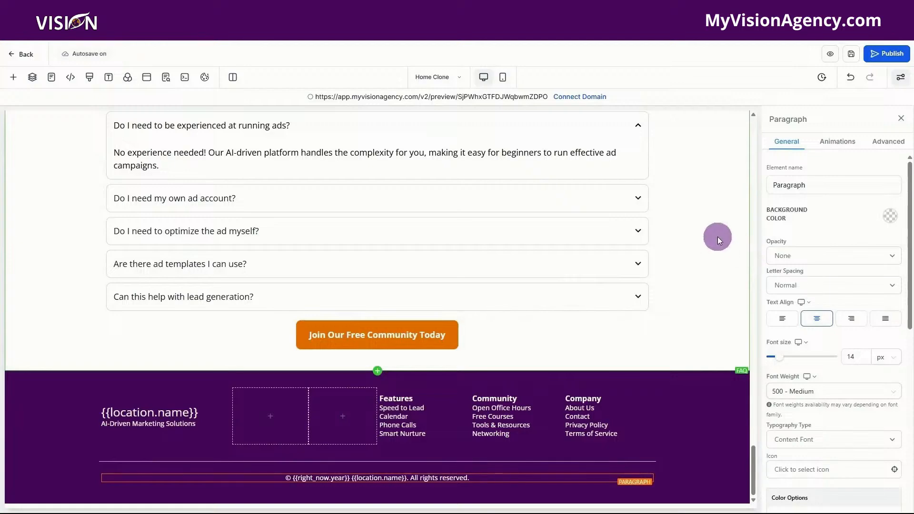
Set the footer's background color to the dark navy primary custom color
scroll(706, 415, "down", 1)
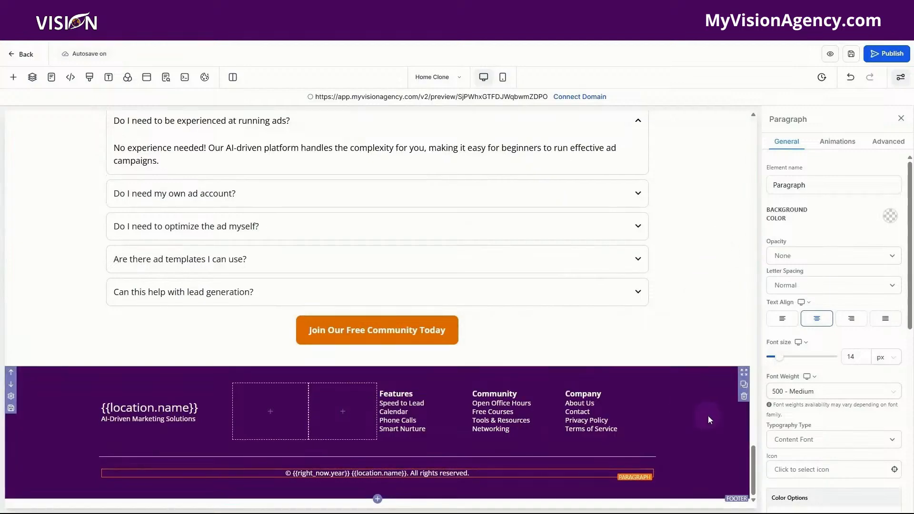
left_click(707, 415)
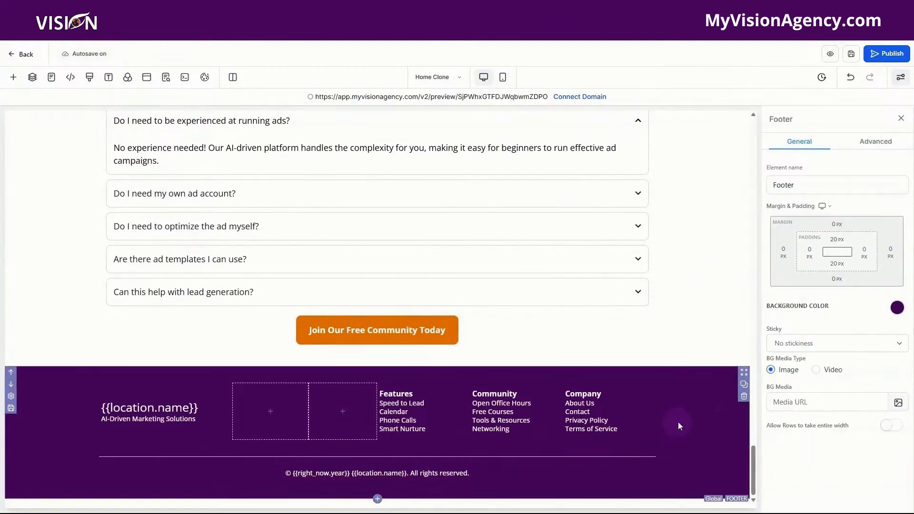
left_click(897, 311)
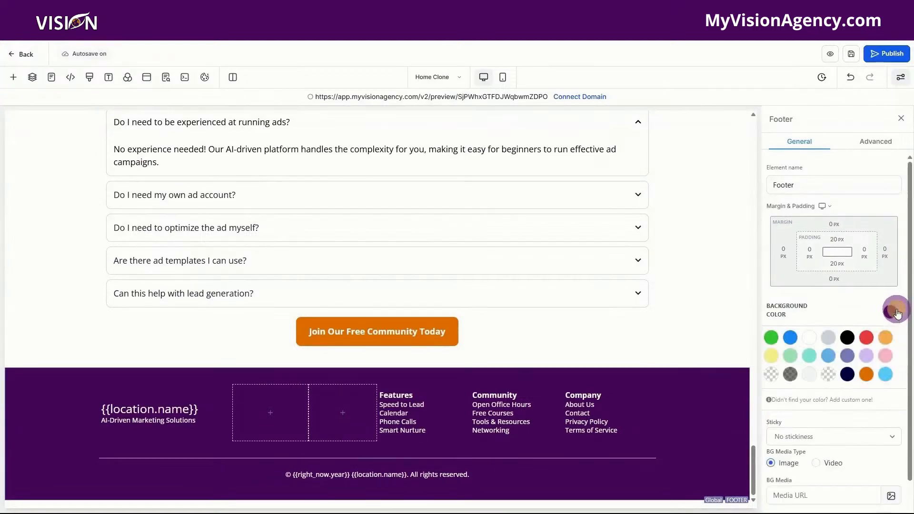
left_click(845, 375)
Set the icon color of the Mobile App card under Industry Leading Features to the light blue custom color
scroll(708, 307, "up", 9)
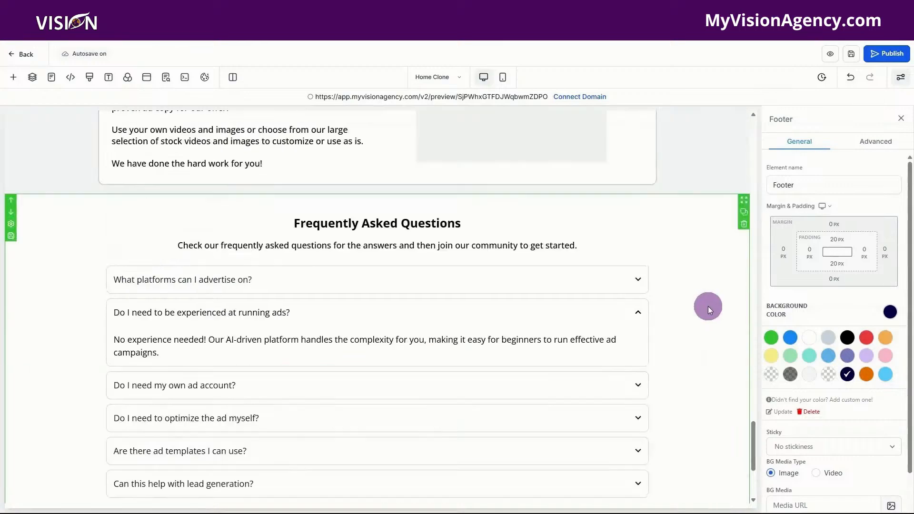
scroll(708, 307, "up", 8)
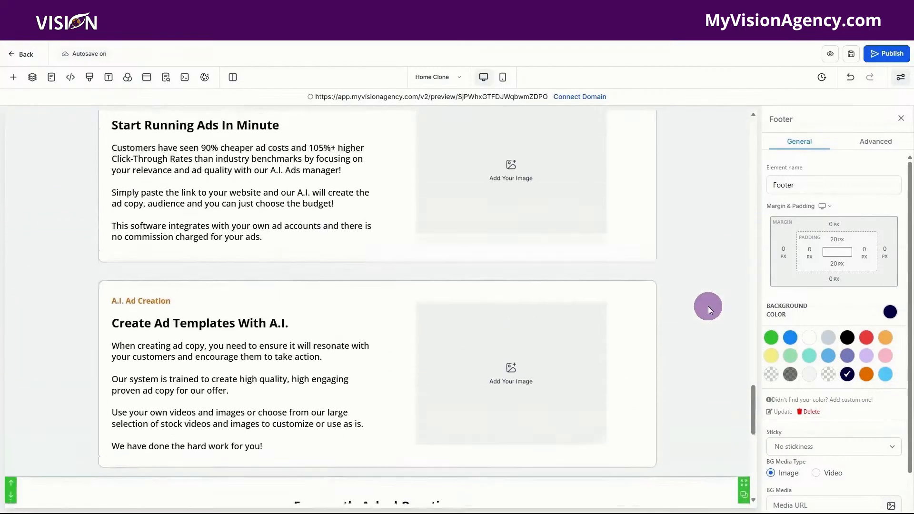
scroll(707, 306, "up", 6)
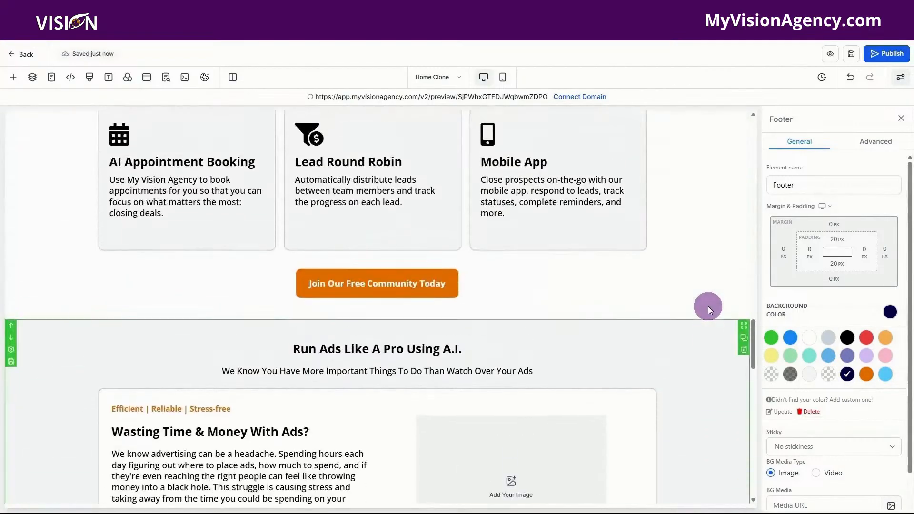
left_click(503, 324)
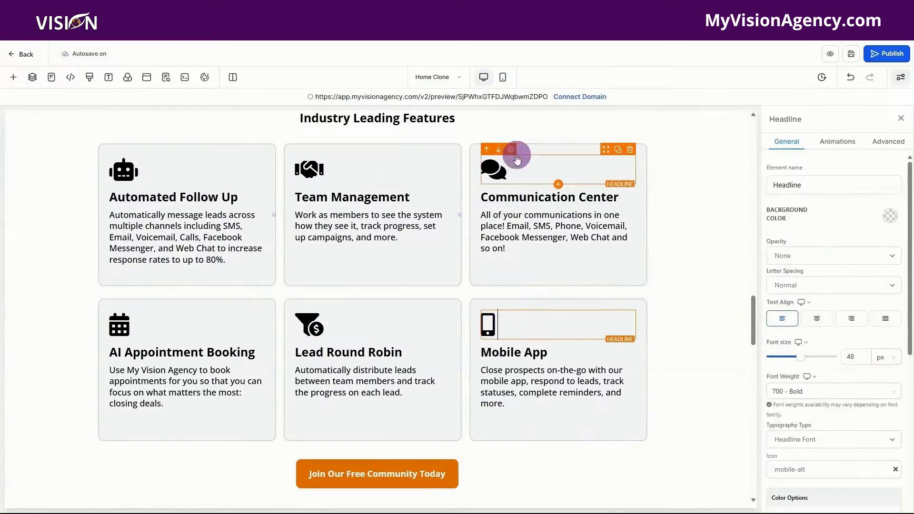
scroll(825, 307, "down", 6)
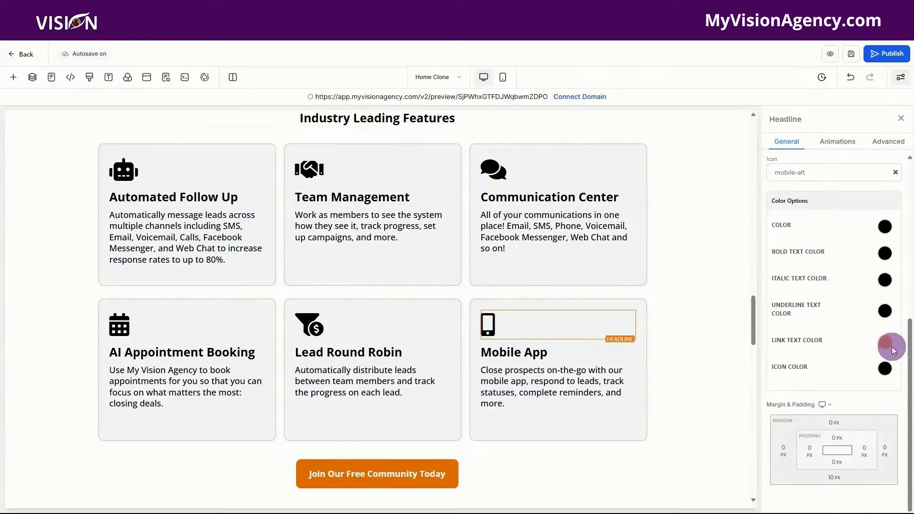
left_click(886, 370)
scroll(811, 361, "down", 3)
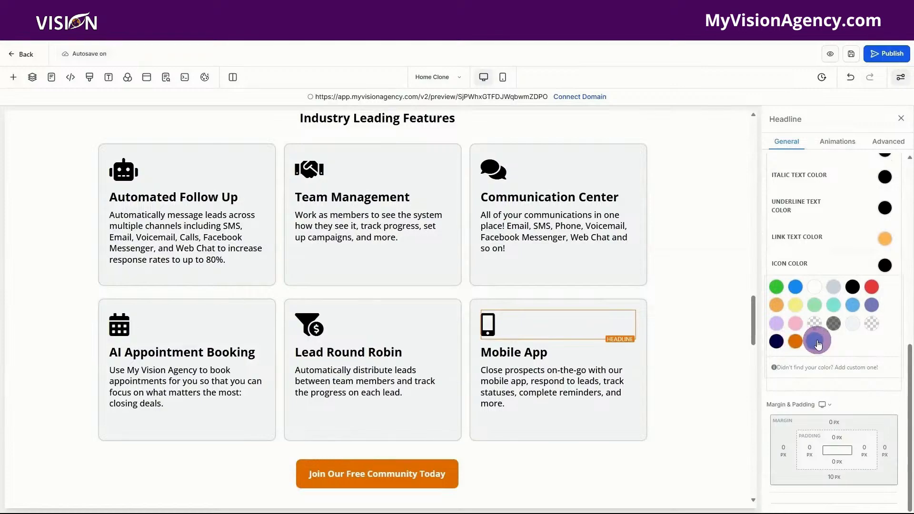
left_click(816, 342)
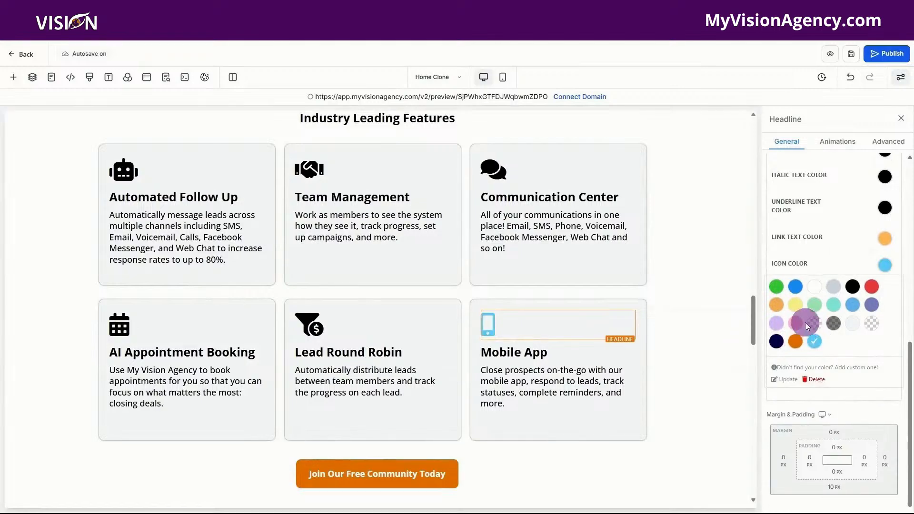
Apply the light blue custom color to the Lead Round Robin, AI Appointment Booking and remaining Industry Leading Features icons
left_click(375, 336)
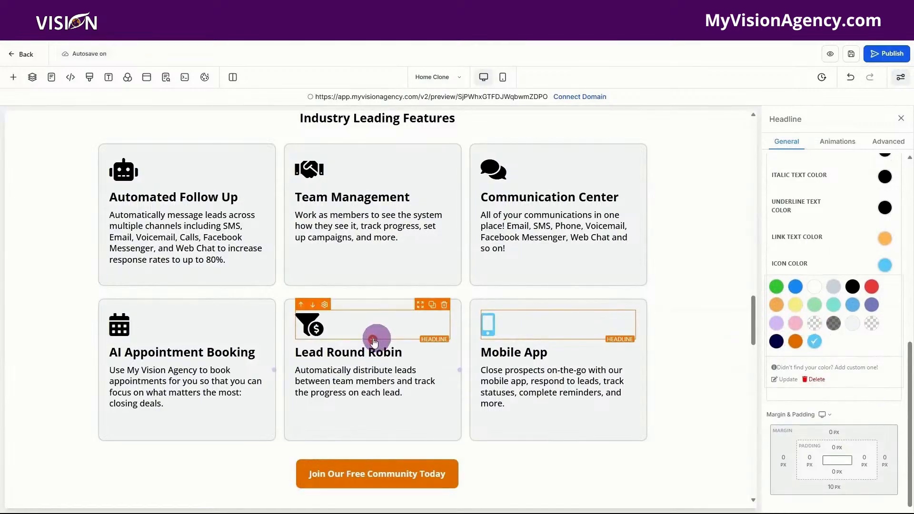
left_click(816, 342)
left_click(173, 325)
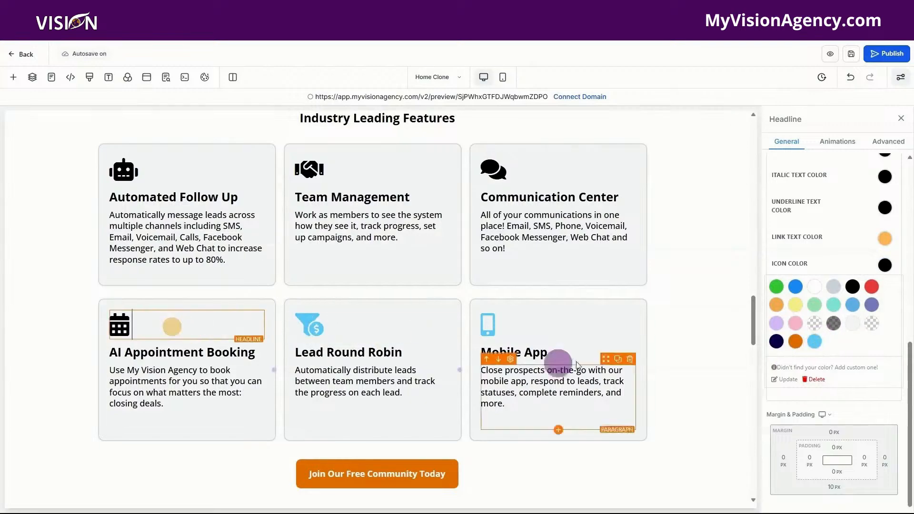
left_click(814, 339)
Apply the light blue custom color to the backgrounds of the Smart, Calls, Calendar and Speed labels and to the community benefit card icons
scroll(684, 351, "down", 5)
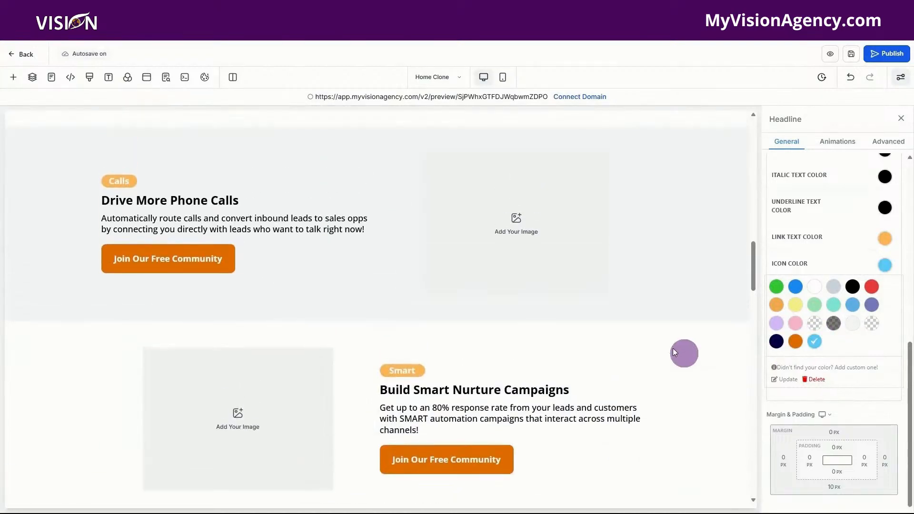
left_click(415, 374)
left_click(818, 353)
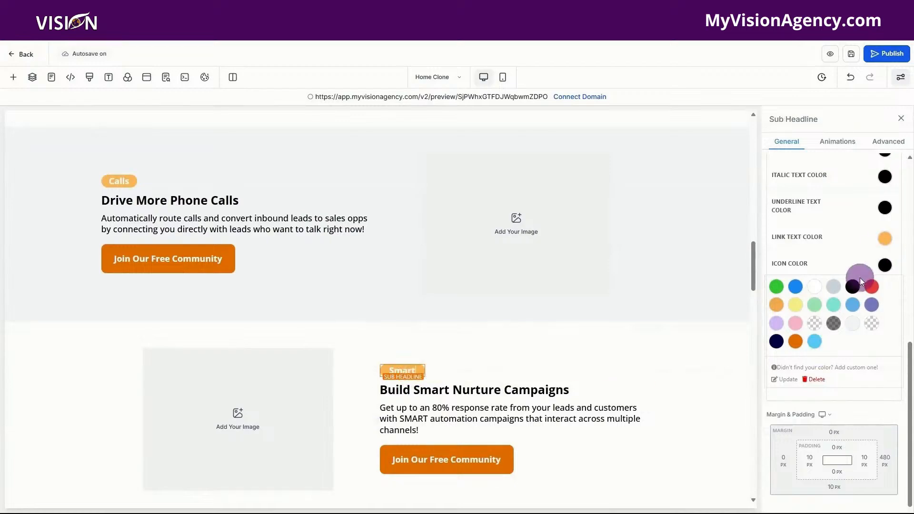
scroll(860, 281, "up", 8)
left_click(890, 216)
left_click(883, 278)
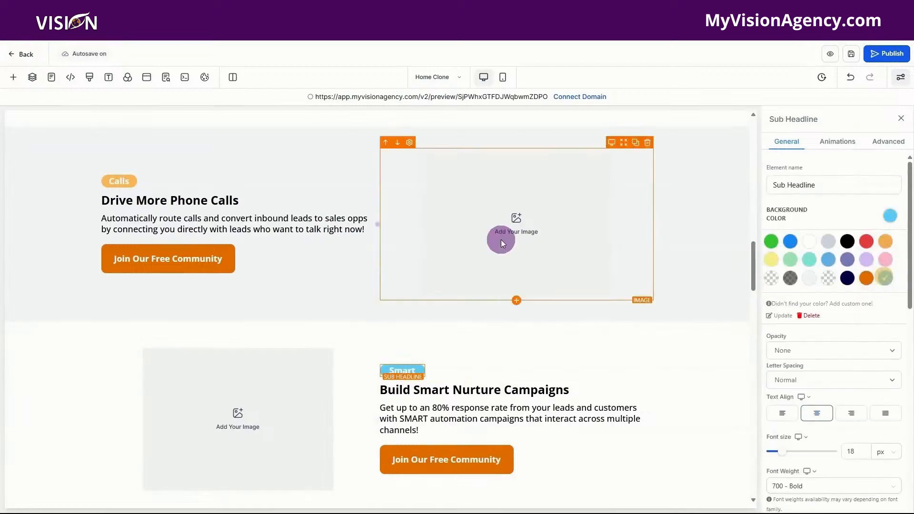
left_click(121, 181)
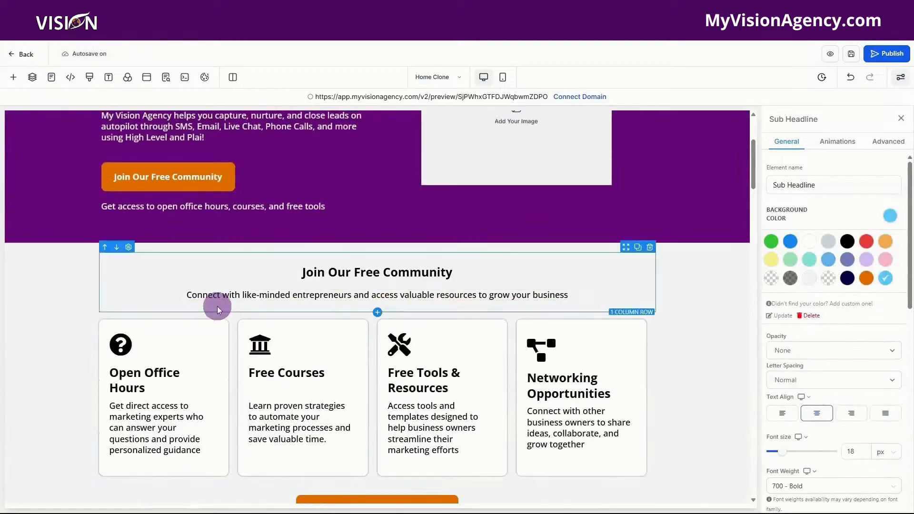
left_click(141, 348)
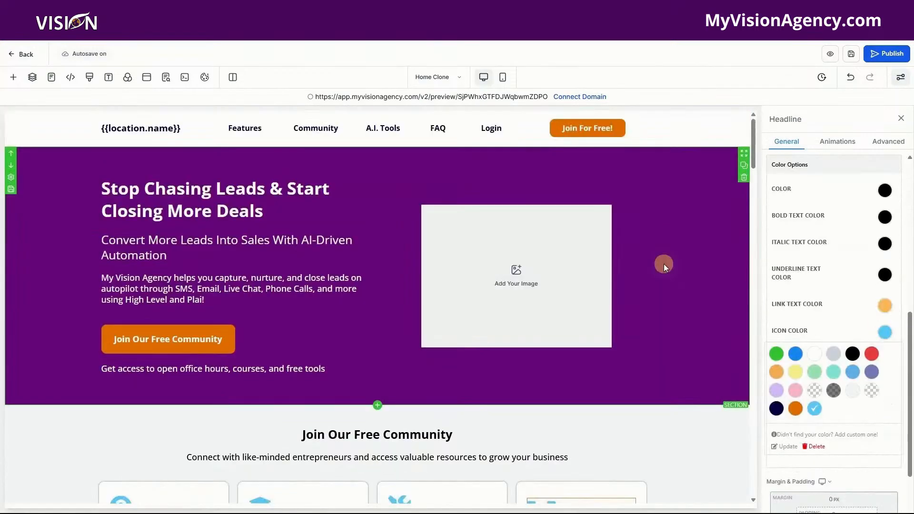
Set the hero section's background color to the dark navy primary custom color
left_click(663, 264)
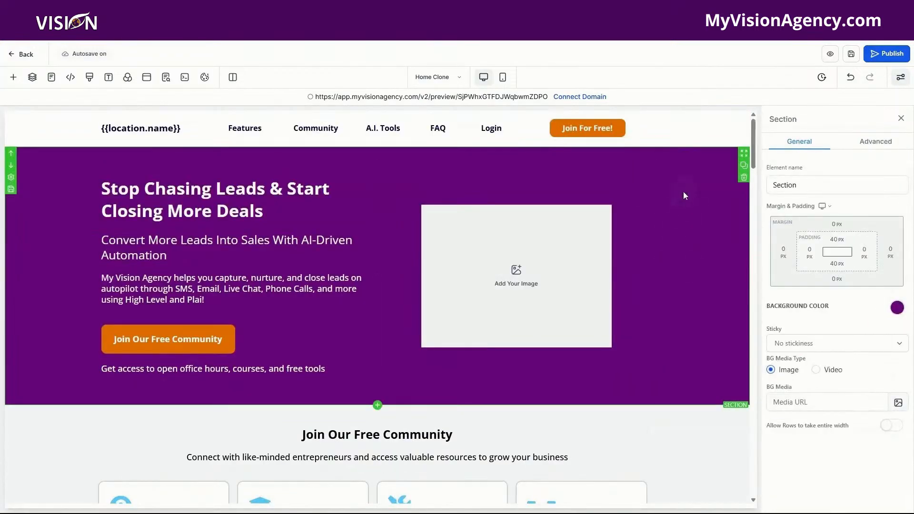
left_click(896, 307)
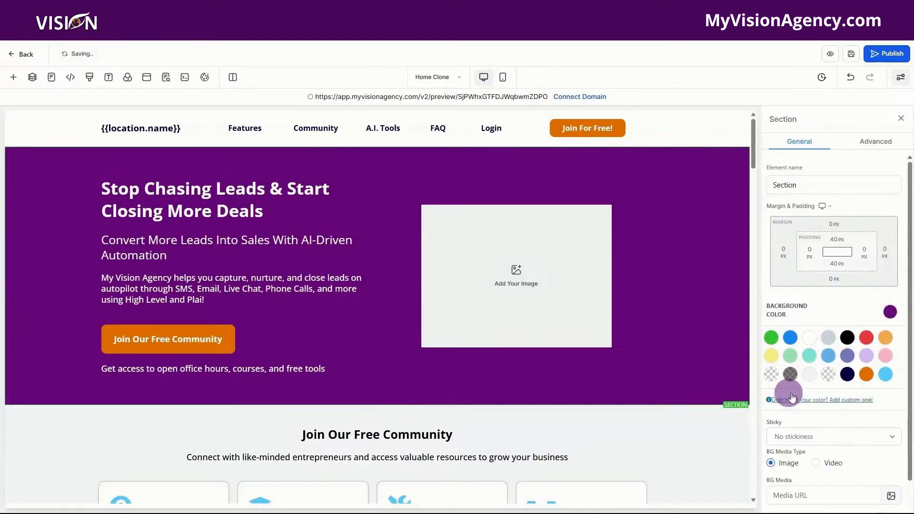
left_click(847, 375)
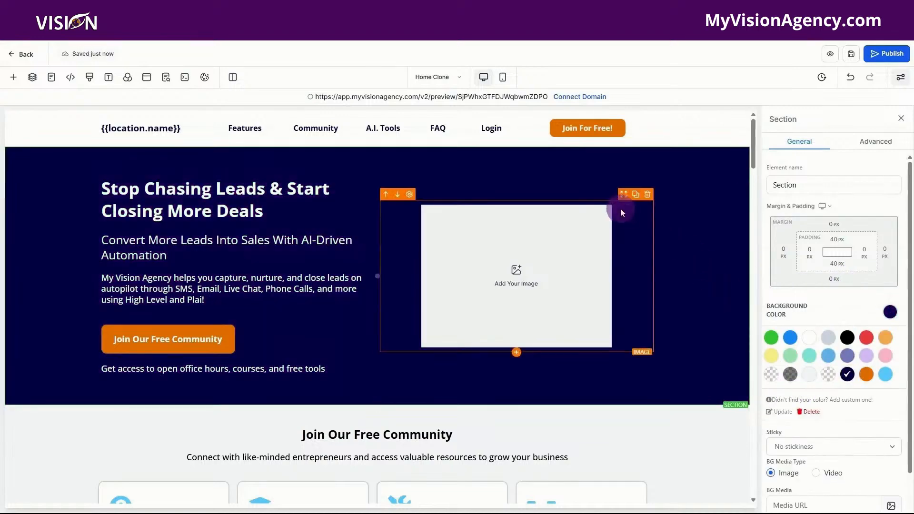
Review the recolored backgrounds, labels, buttons and icons down the Home page
scroll(677, 243, "down", 7)
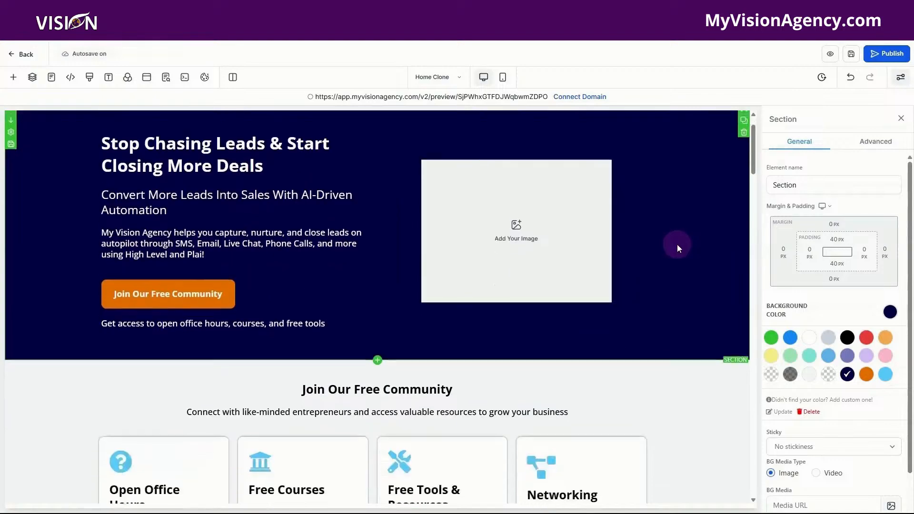
scroll(677, 244, "down", 9)
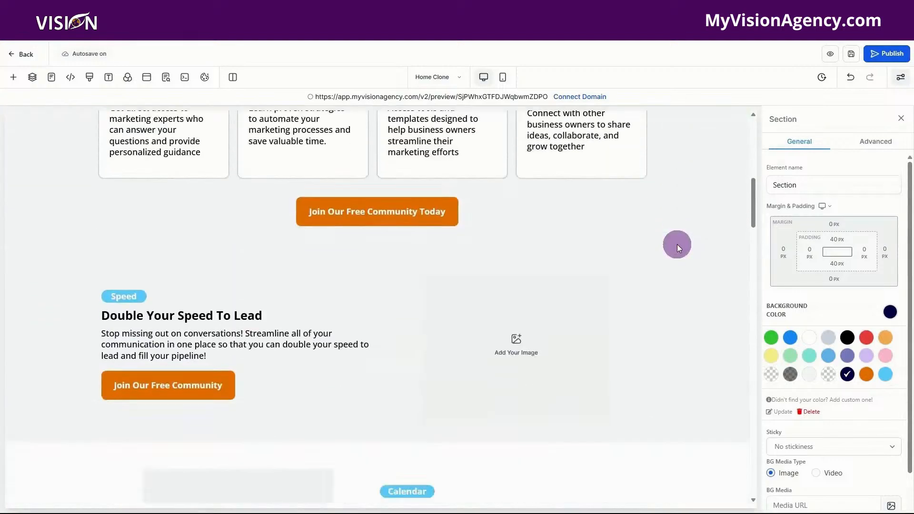
scroll(677, 244, "down", 10)
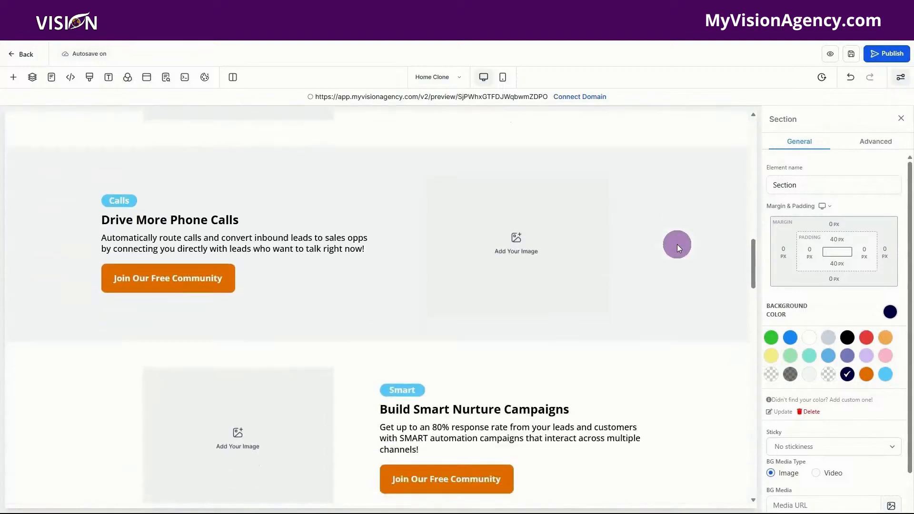
scroll(686, 263, "down", 9)
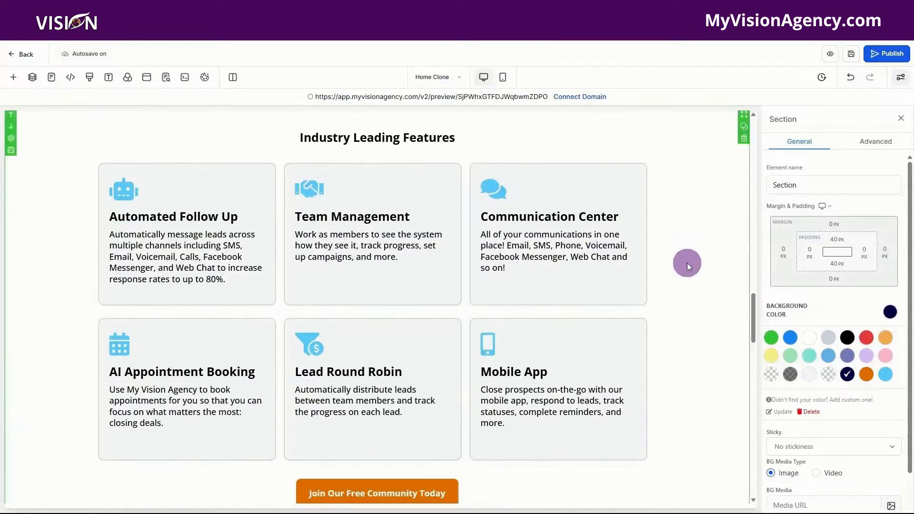
scroll(687, 263, "down", 10)
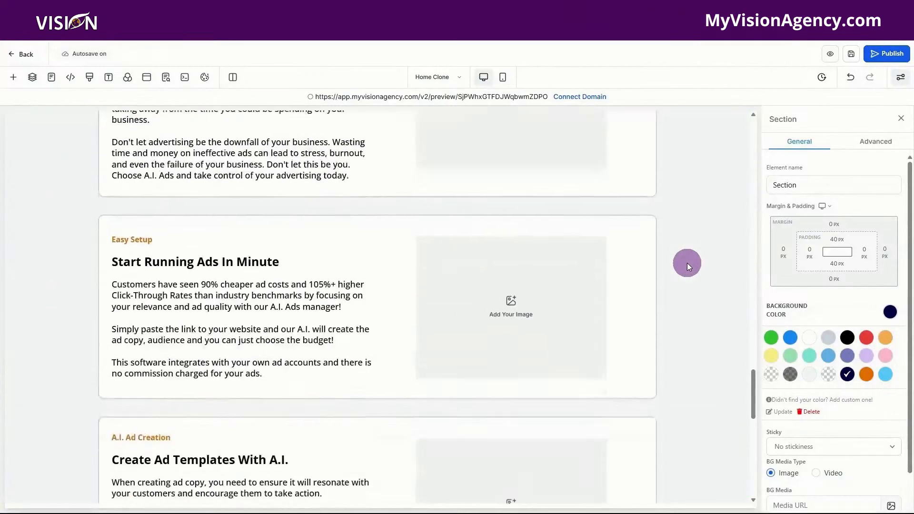
scroll(693, 261, "up", 7)
scroll(692, 261, "up", 20)
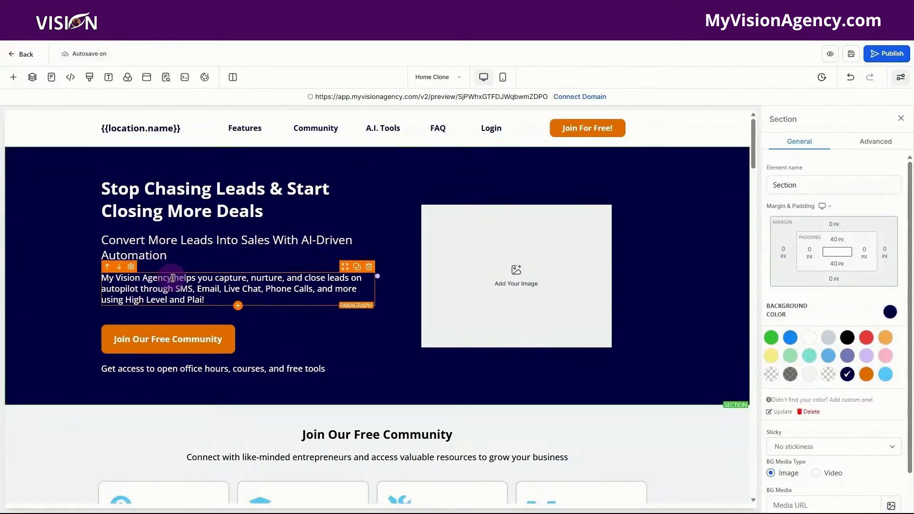
Replace My Vision Agency at the start of the hero paragraph with the account name custom value
left_click_drag(172, 278, 106, 276)
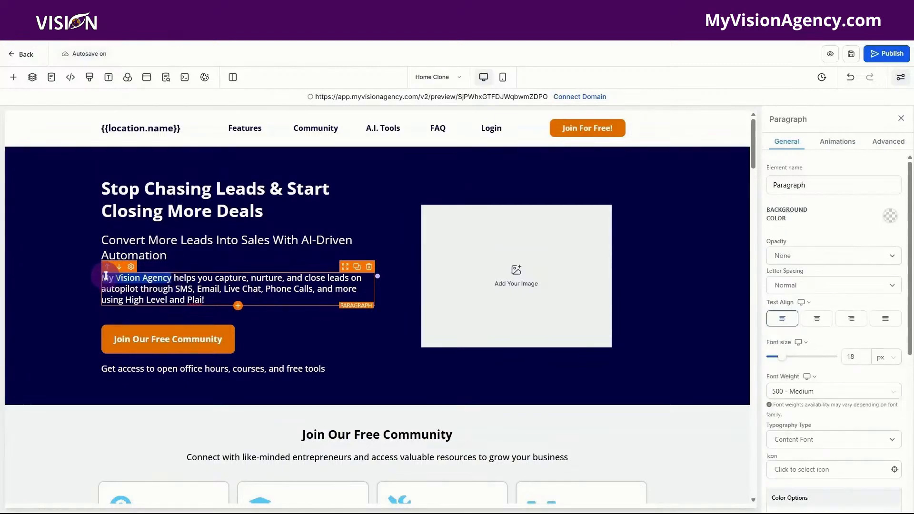
key("BackSpace")
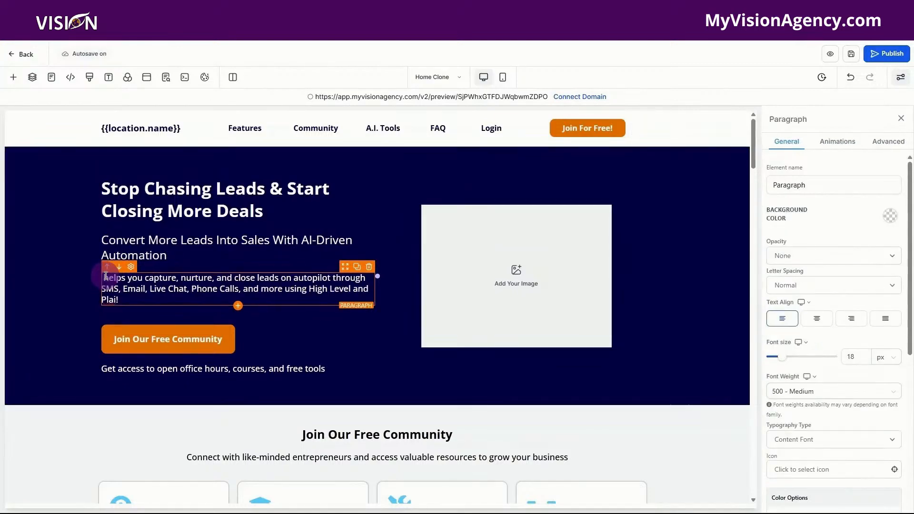
type("/")
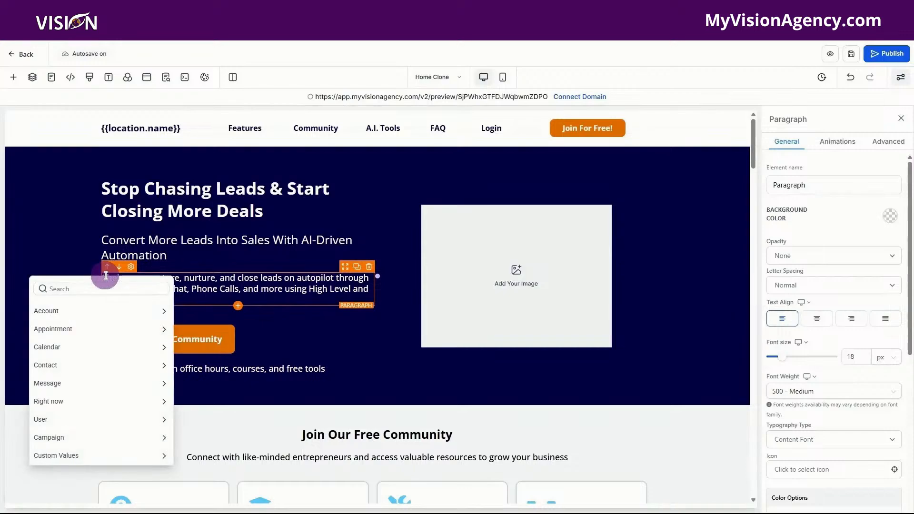
left_click(74, 311)
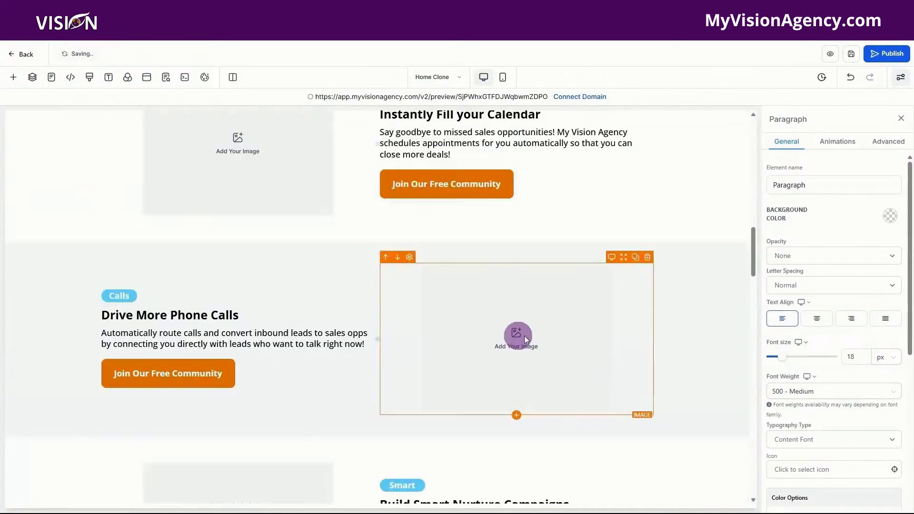
Check the rest of the page for My Vision Agency mentions, including the AI Appointment Booking card's text
scroll(525, 335, "down", 6)
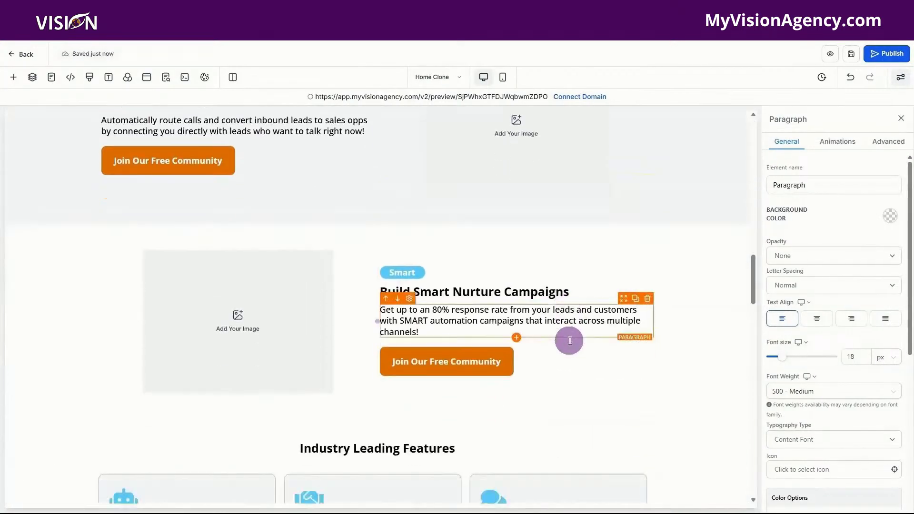
scroll(568, 341, "down", 8)
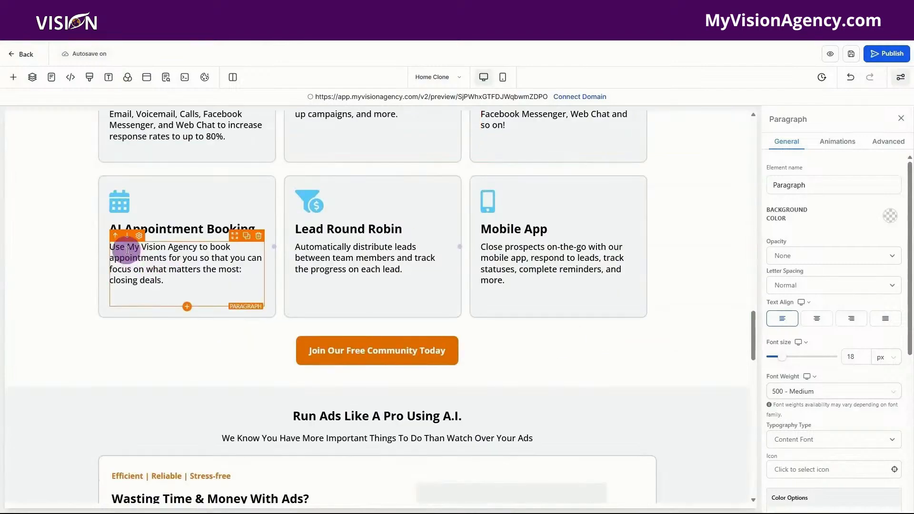
left_click_drag(127, 250, 196, 247)
scroll(147, 149, "down", 15)
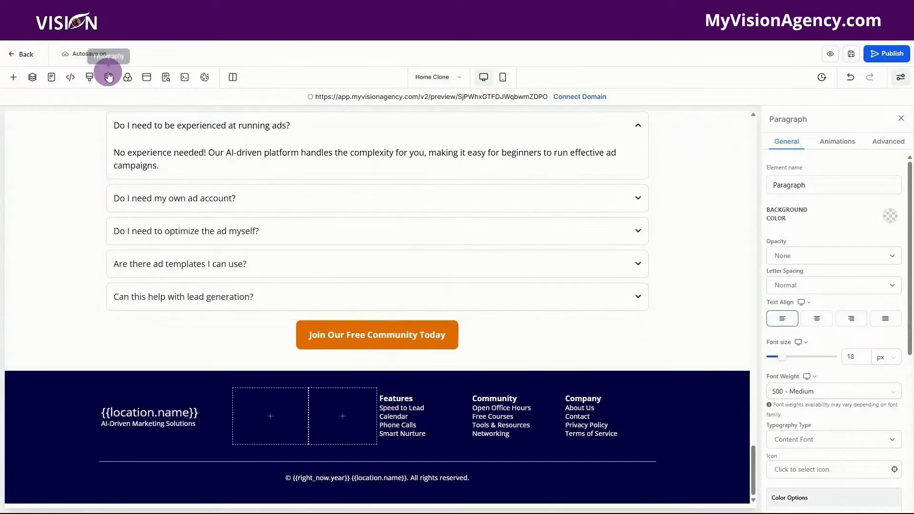
Clear the social image URL in the page's SEO meta data and save the page
left_click(164, 79)
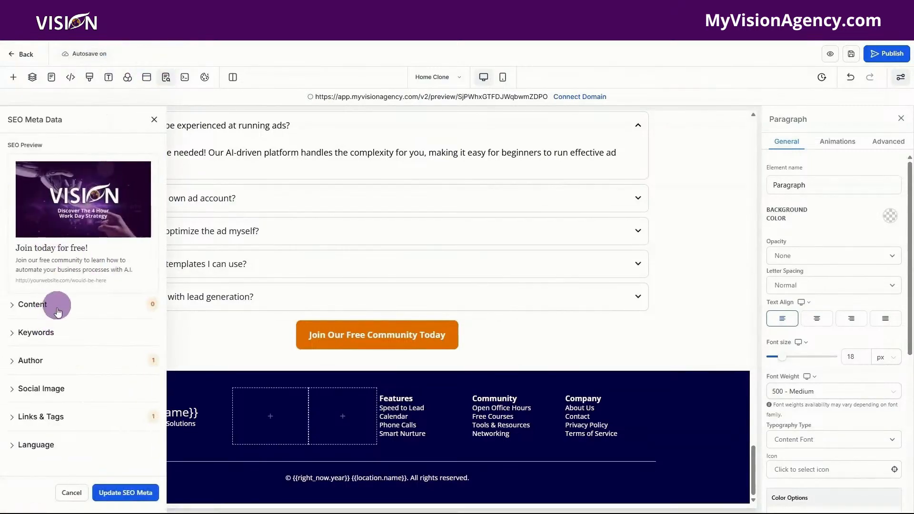
left_click(59, 388)
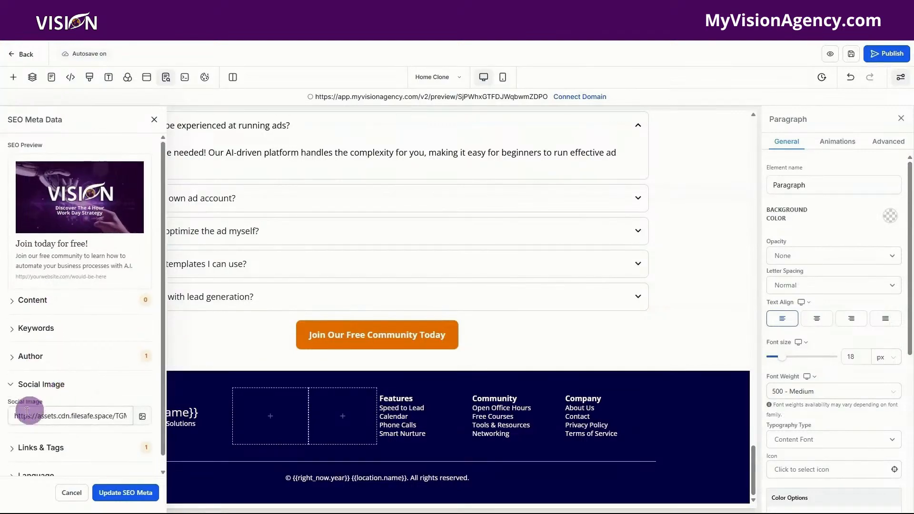
left_click_drag(27, 411, 184, 421)
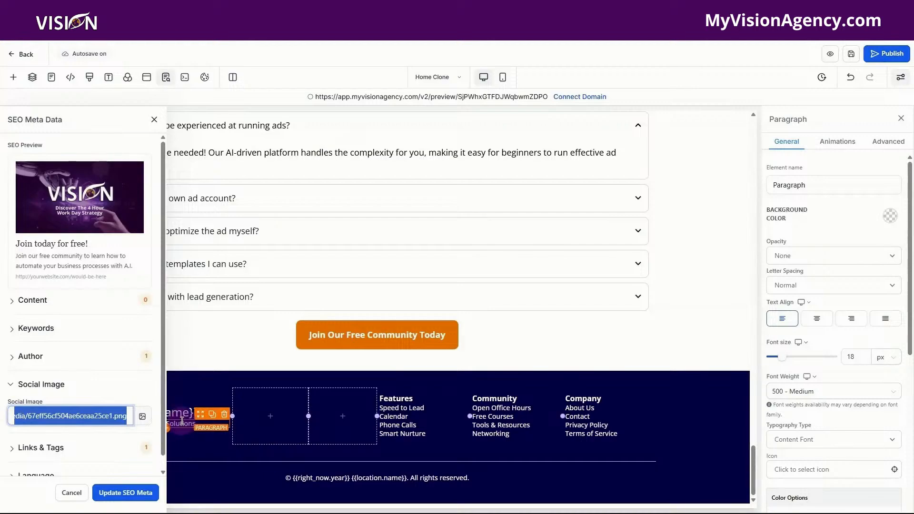
key("BackSpace")
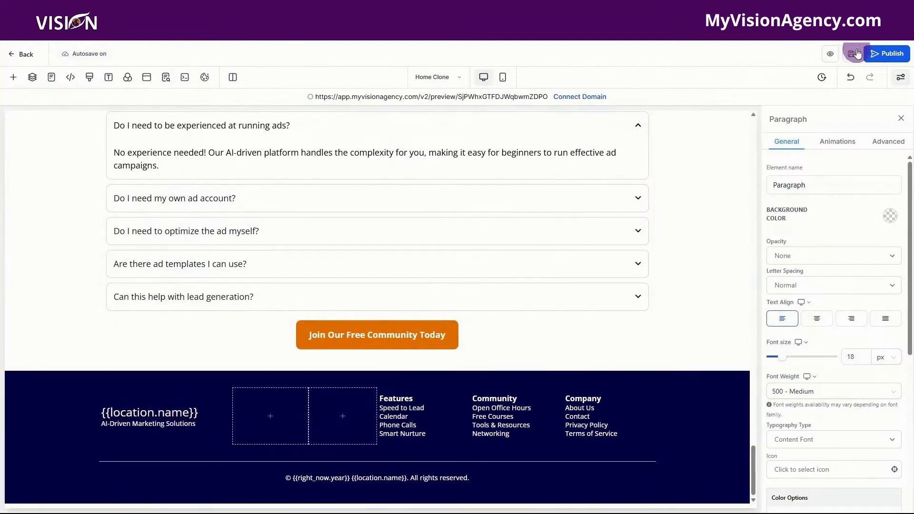
left_click(855, 54)
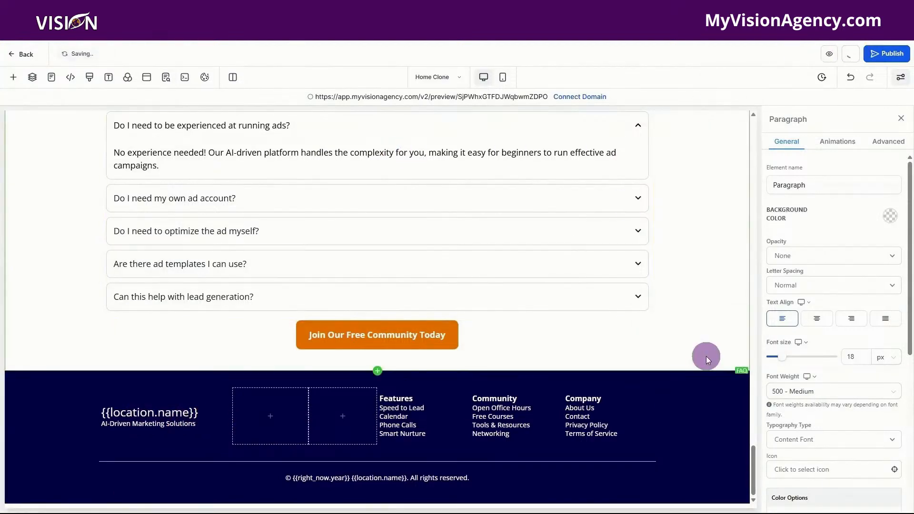
Switch the Home page to mobile view and check its layout from the header down to the Speed section
scroll(706, 356, "up", 10)
scroll(706, 356, "up", 15)
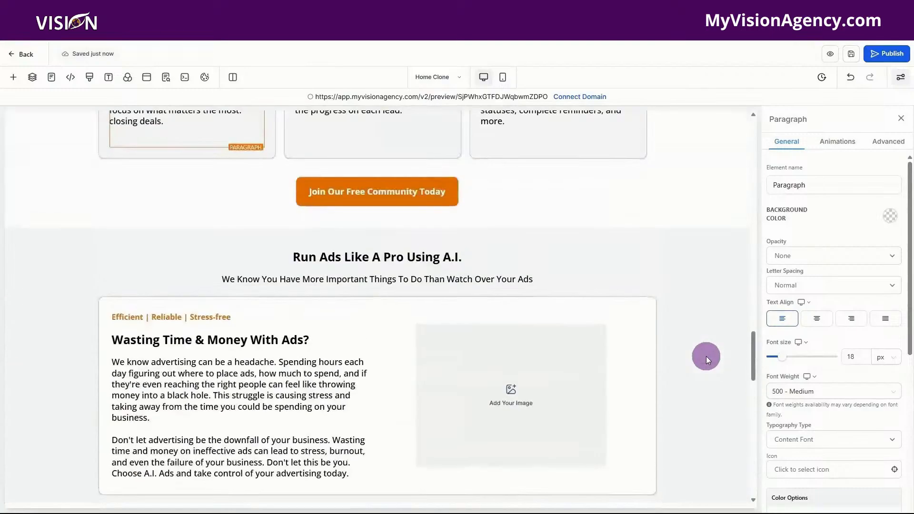
scroll(706, 356, "up", 15)
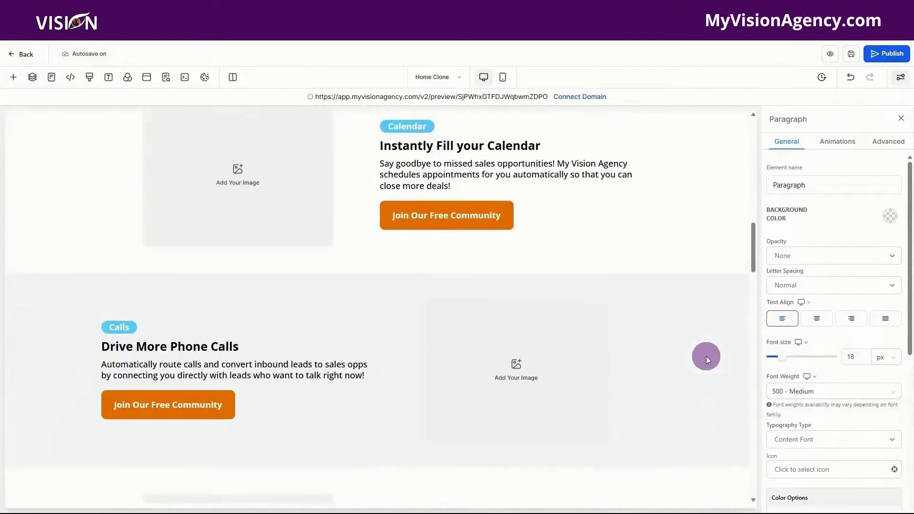
scroll(698, 339, "up", 4)
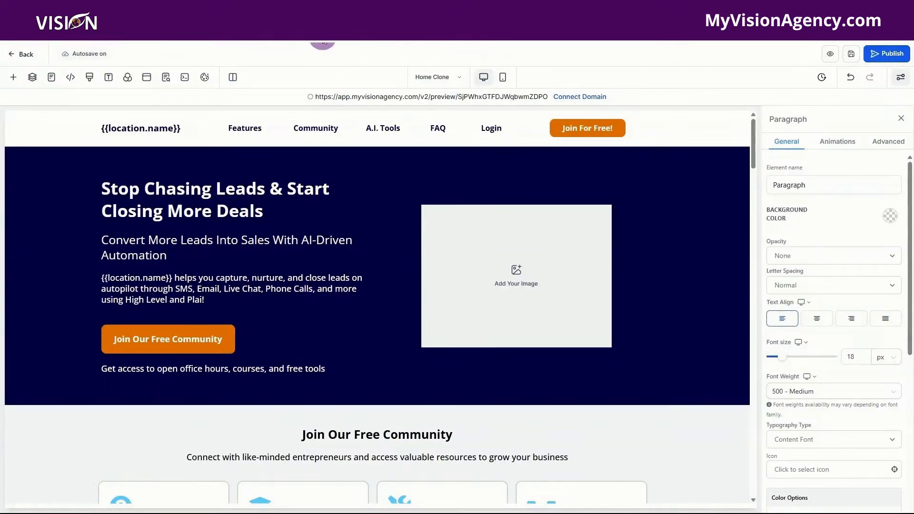
left_click(502, 77)
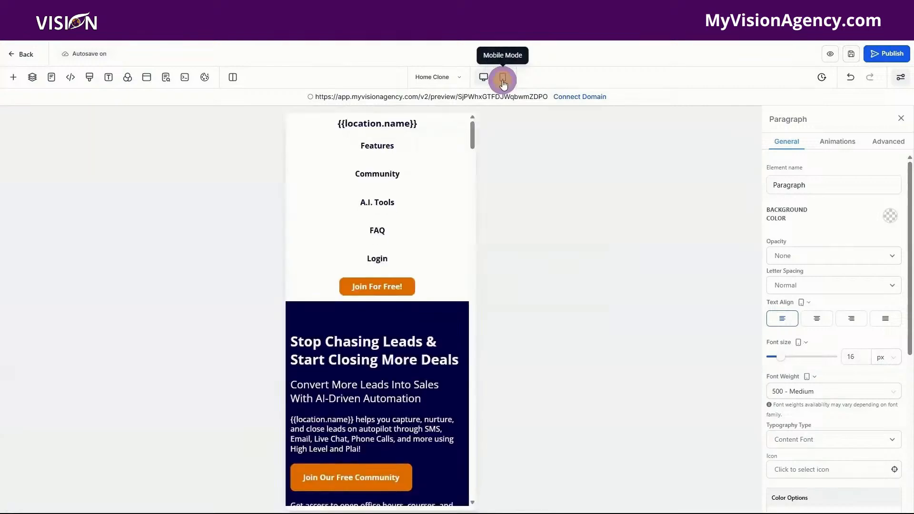
scroll(454, 233, "down", 10)
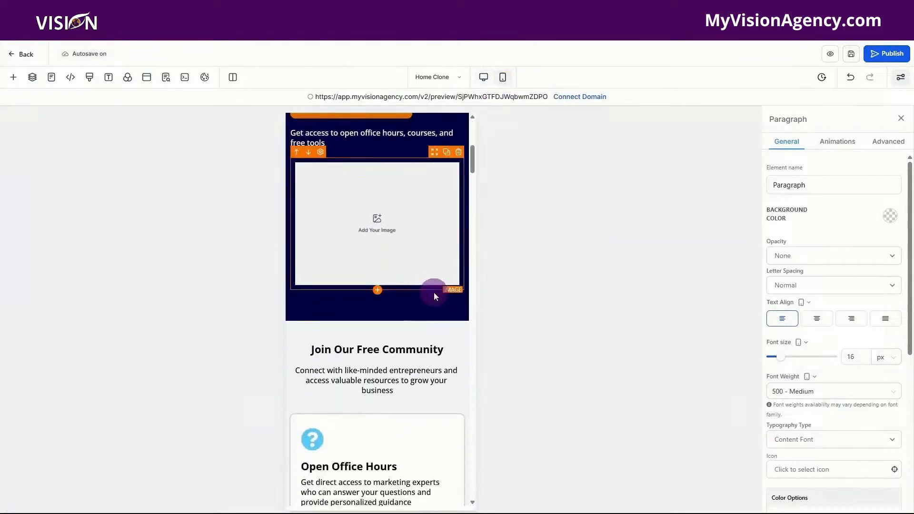
scroll(433, 292, "down", 12)
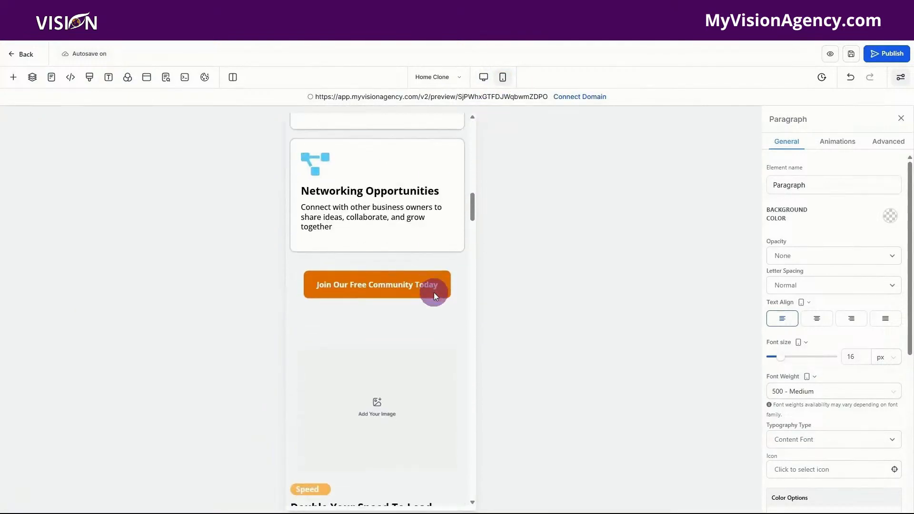
scroll(410, 285, "down", 6)
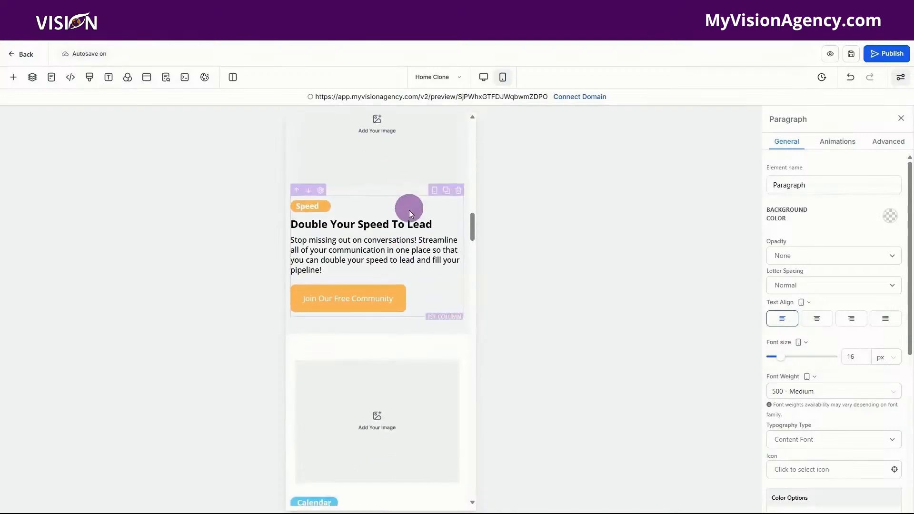
Set the background of the Speed label above Double Your Speed To Lead to the light blue brand color
scroll(418, 247, "up", 4)
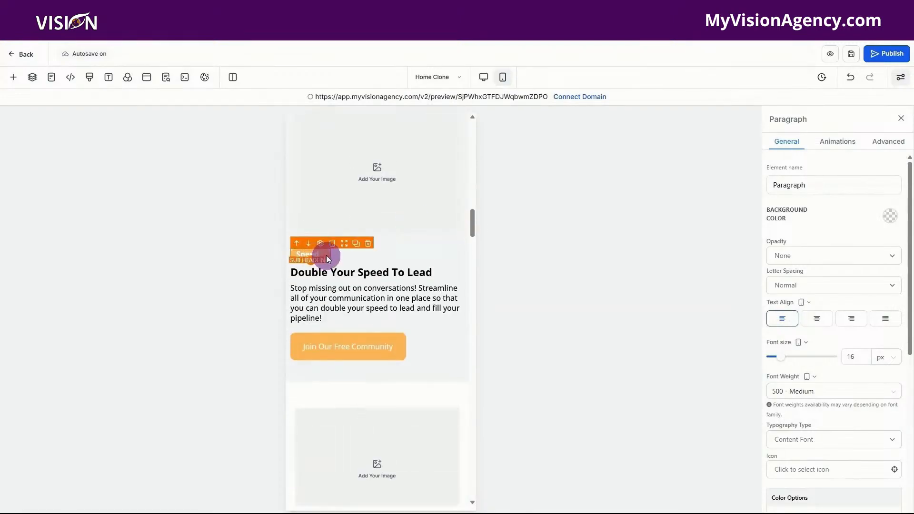
left_click(327, 255)
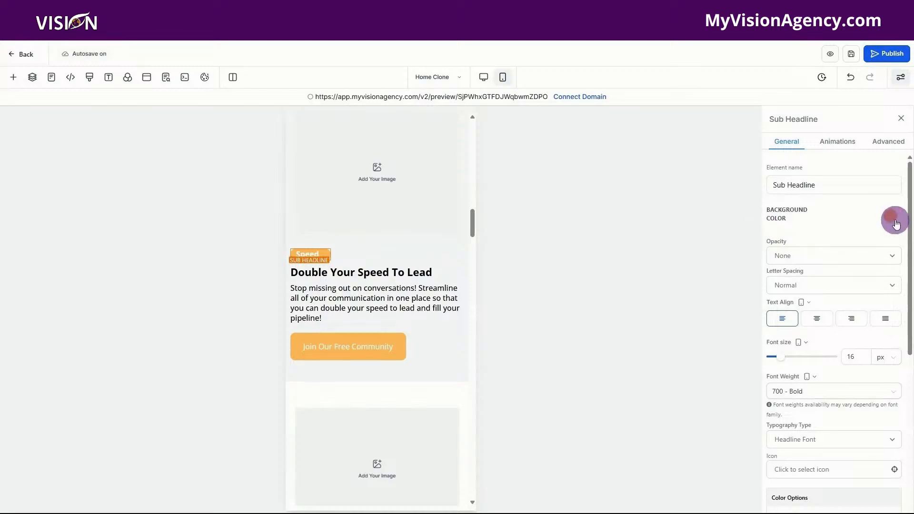
left_click(891, 217)
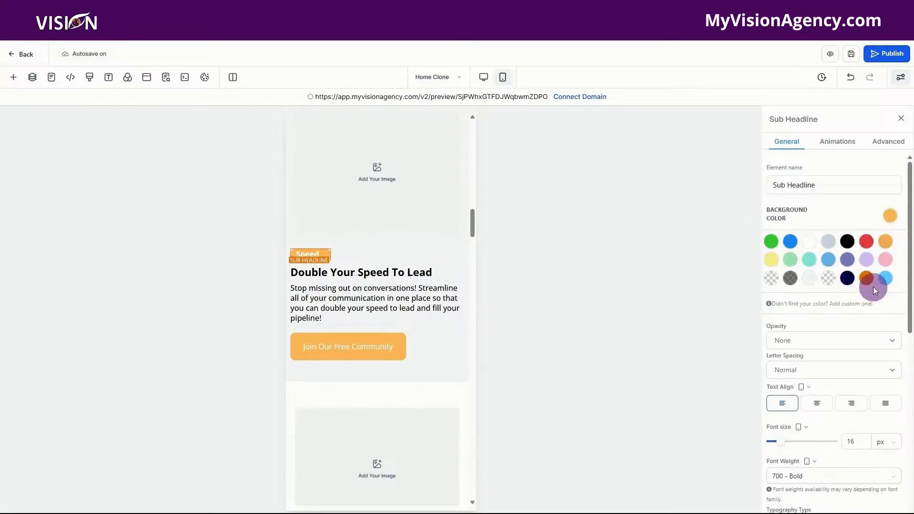
left_click(886, 279)
Set the background of the Speed section's Join Our Free Community button to the dark orange brand color
scroll(442, 259, "down", 4)
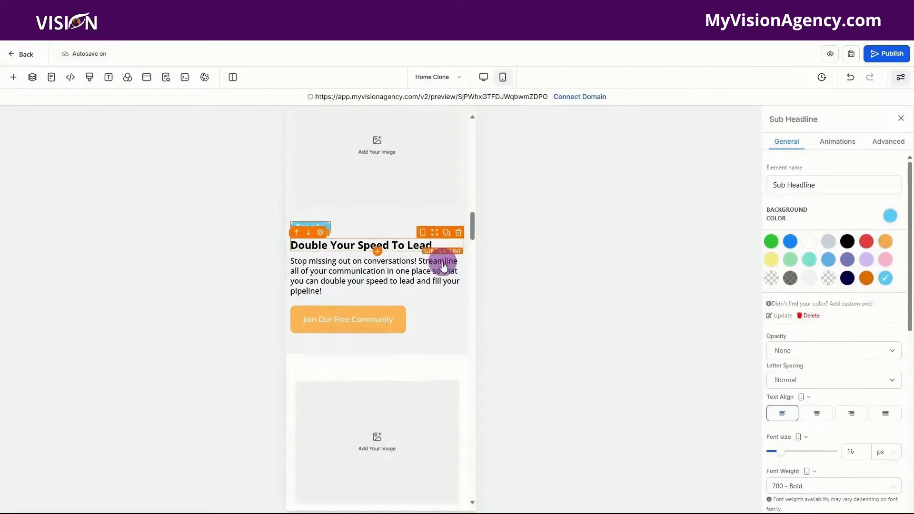
left_click(354, 149)
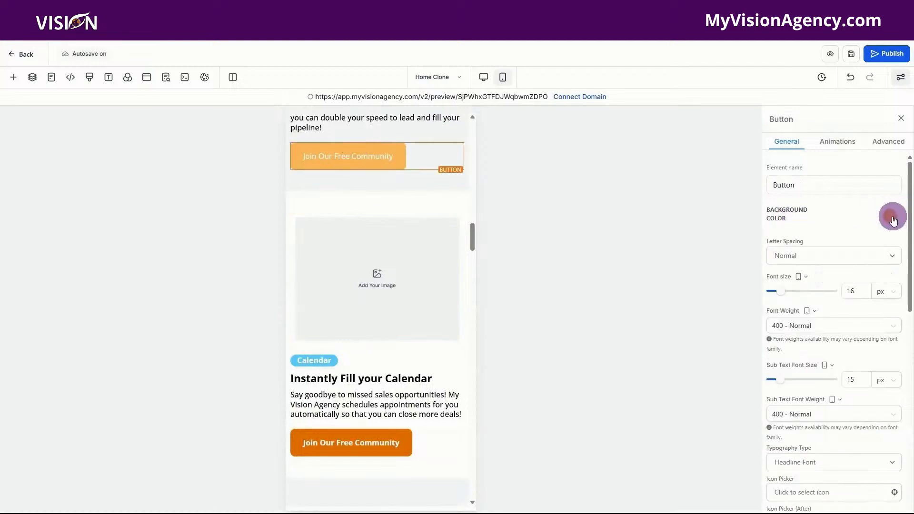
left_click(890, 215)
left_click(867, 279)
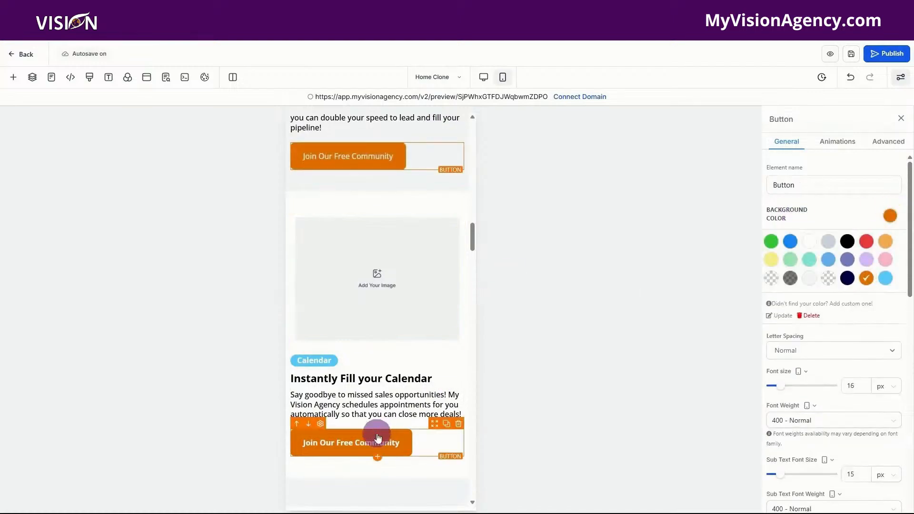
Check the mobile layout down to the footer, return to desktop view and save the page
scroll(369, 343, "up", 7)
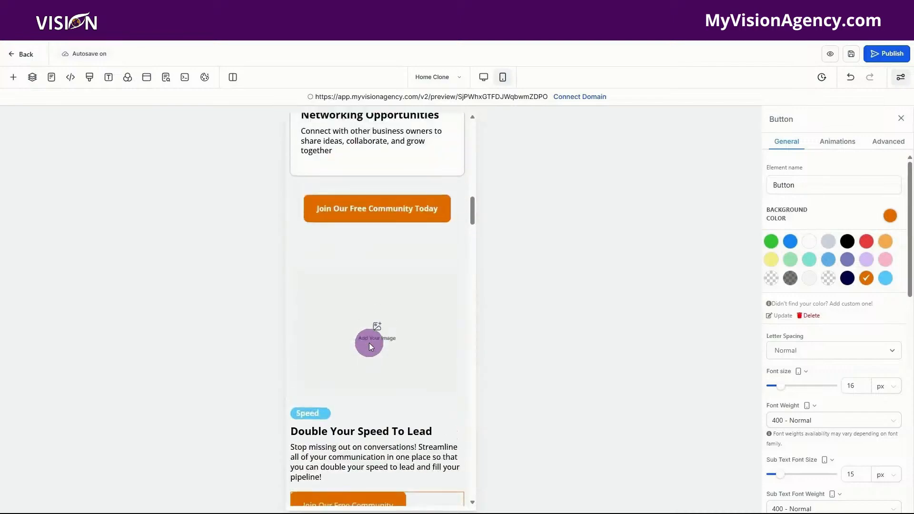
scroll(369, 342, "down", 15)
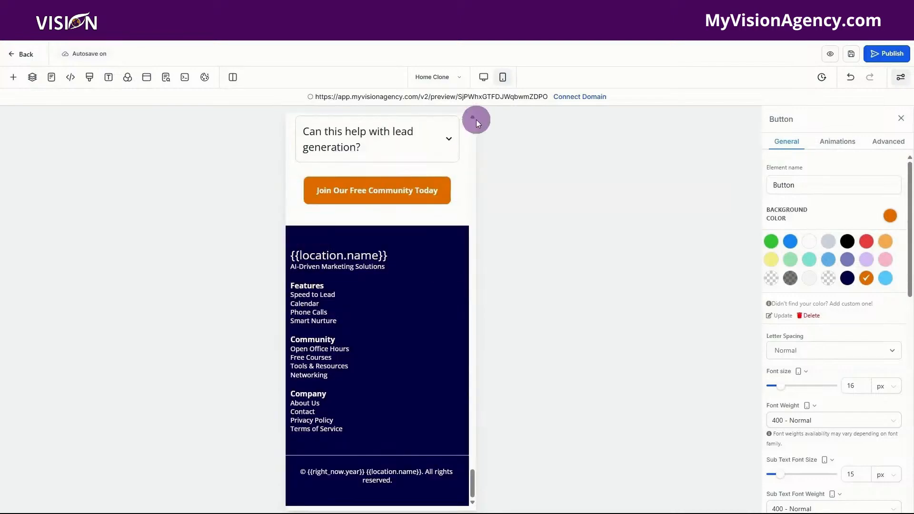
left_click(485, 77)
left_click(851, 54)
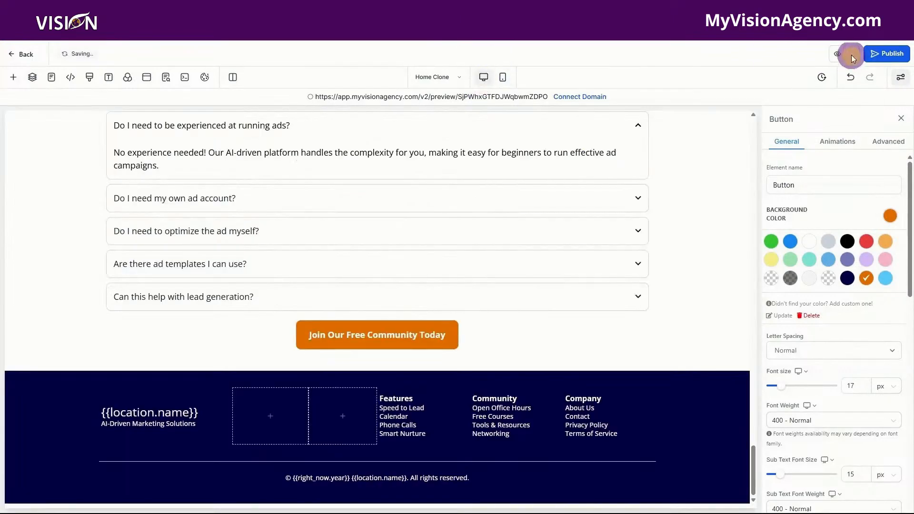
Check the Thankyou page's message and global footer, and leave the page editor
left_click(447, 81)
left_click(37, 176)
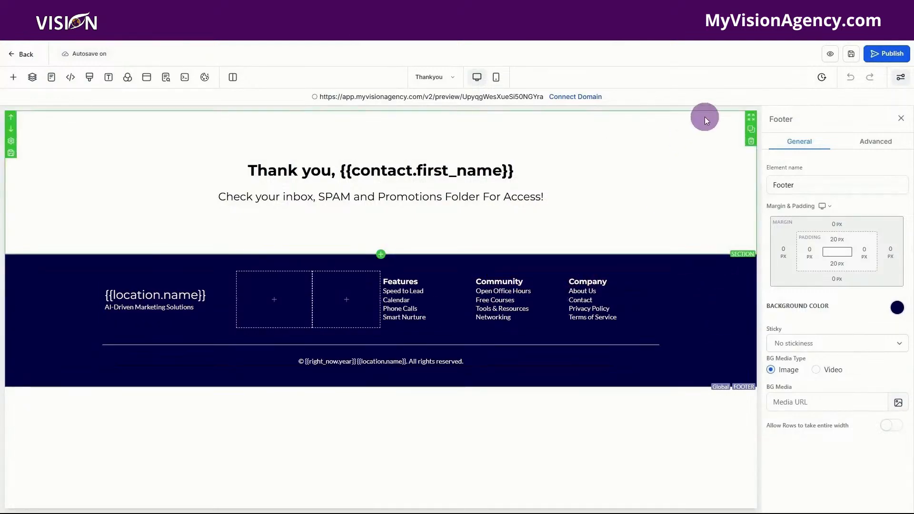
left_click(26, 55)
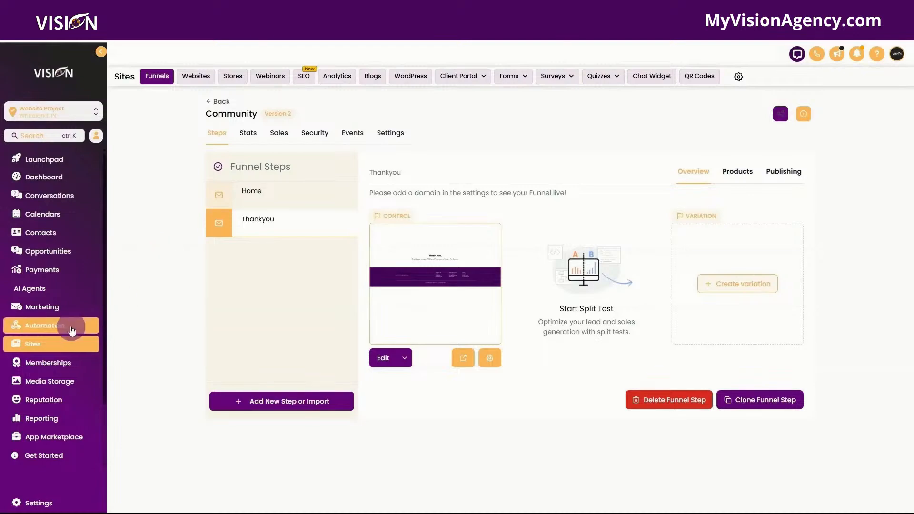
Open the Free Community workflow and examine its form trigger and Grant Group Access action
left_click(69, 326)
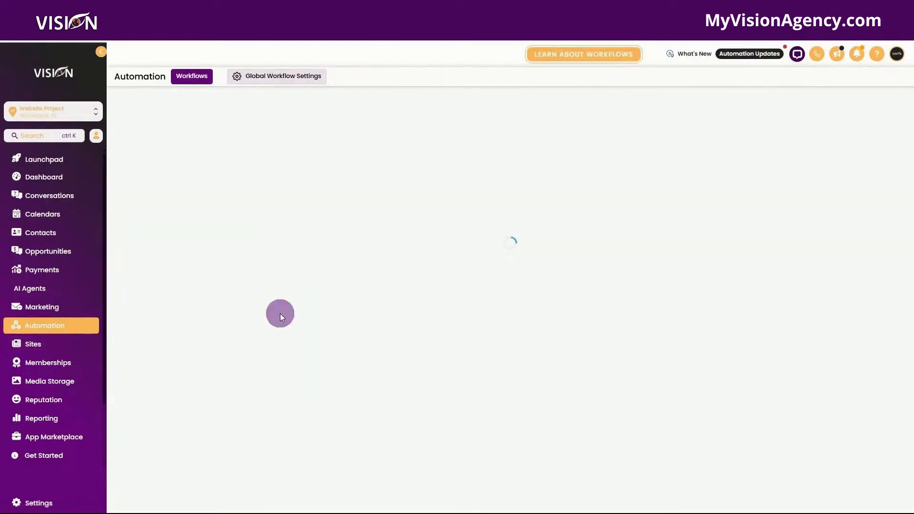
left_click(247, 230)
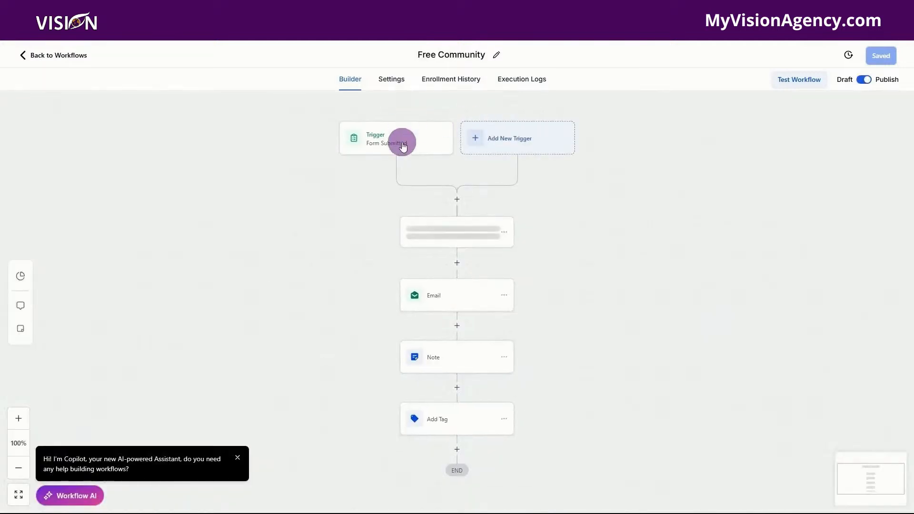
left_click(402, 143)
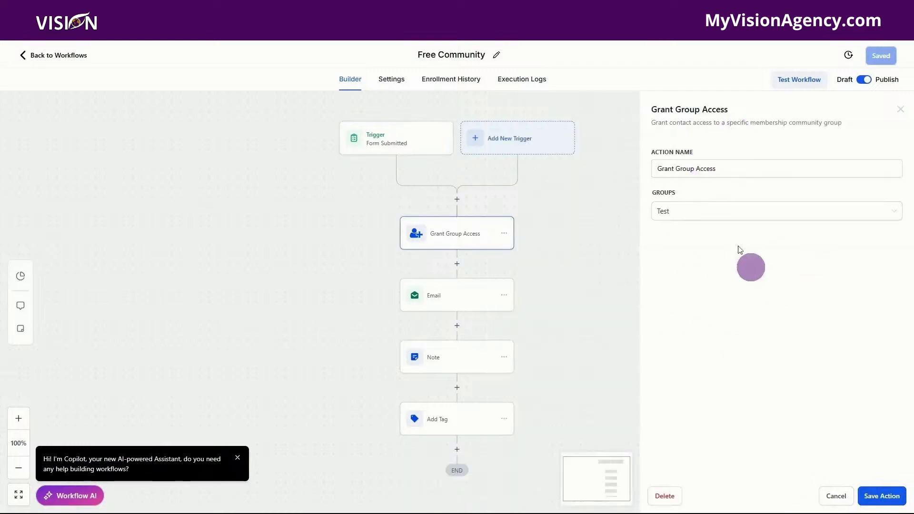
left_click(832, 495)
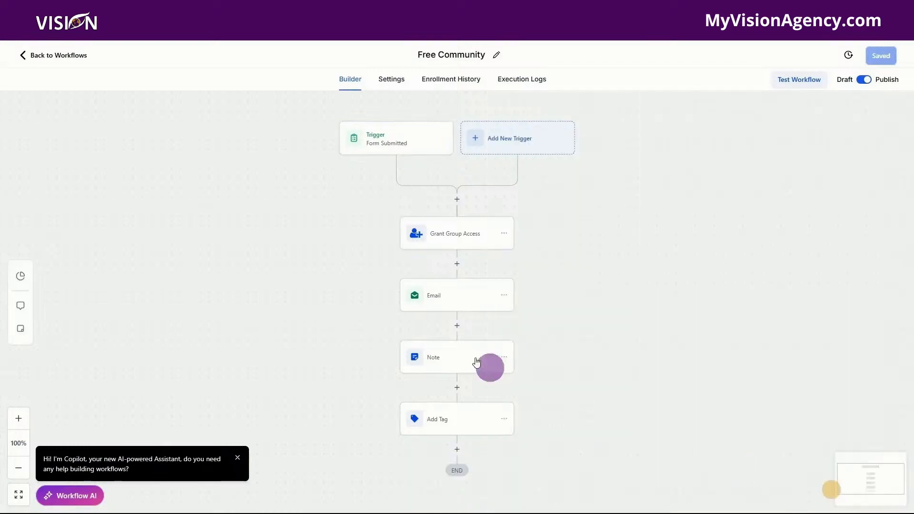
Review the Email action's subject and message in the workflow and save the action
left_click(446, 285)
scroll(743, 174, "down", 5)
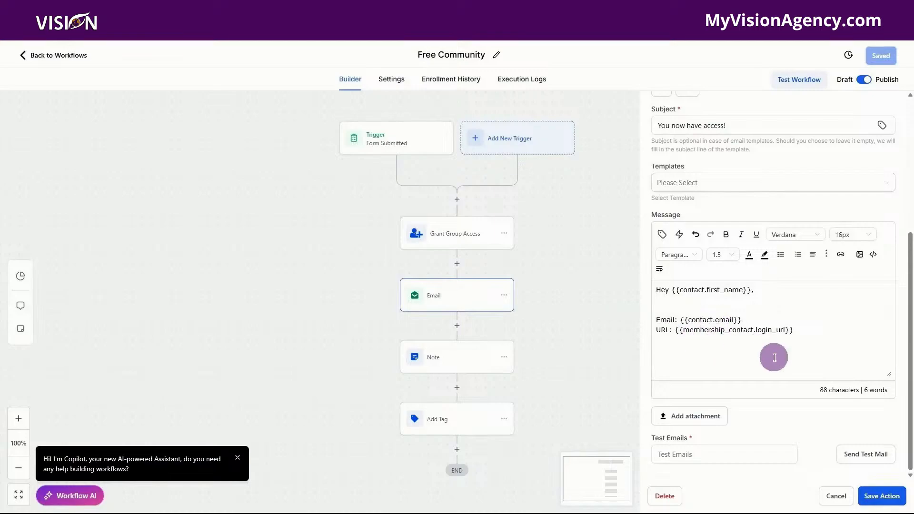
left_click(888, 503)
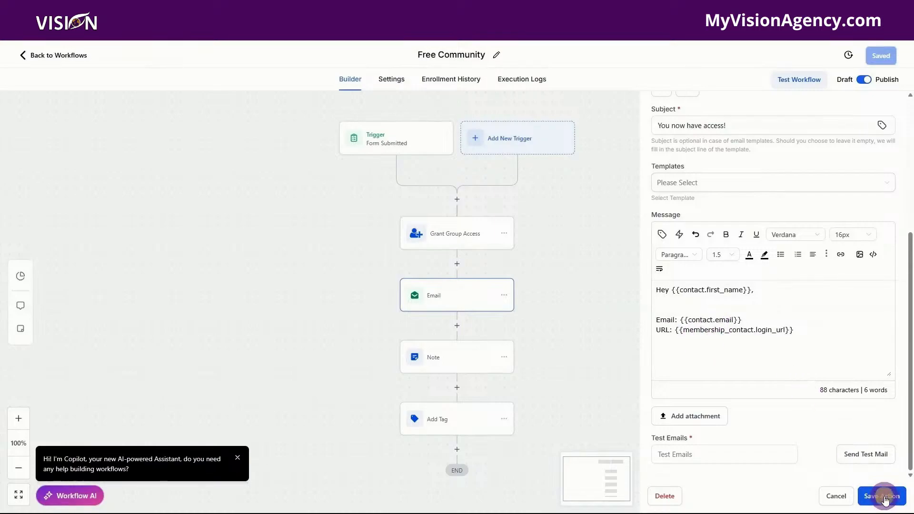
Review the Note and Add Tag actions, save the Free Community workflow and leave it
left_click(438, 354)
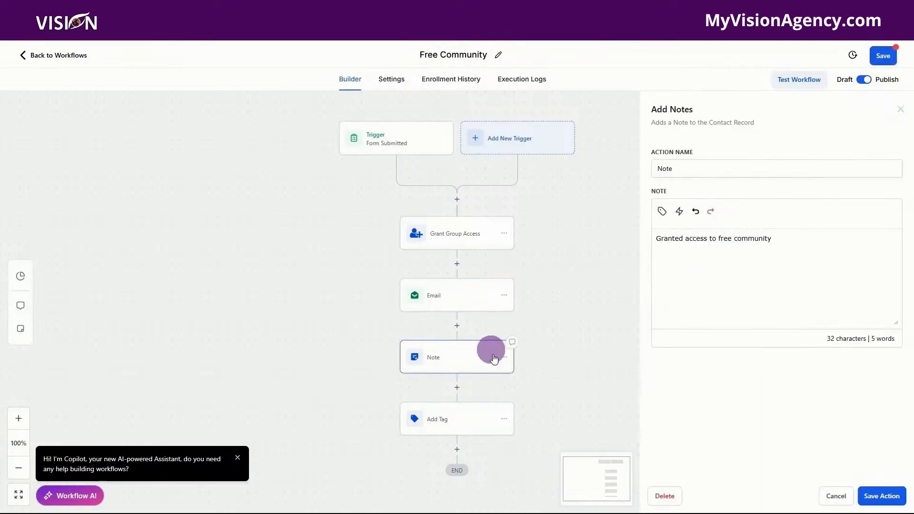
left_click(457, 419)
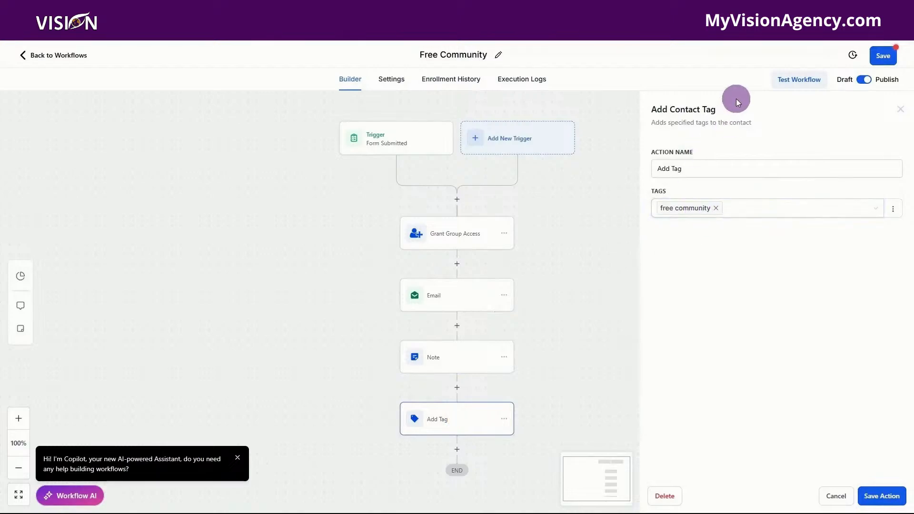
left_click(878, 56)
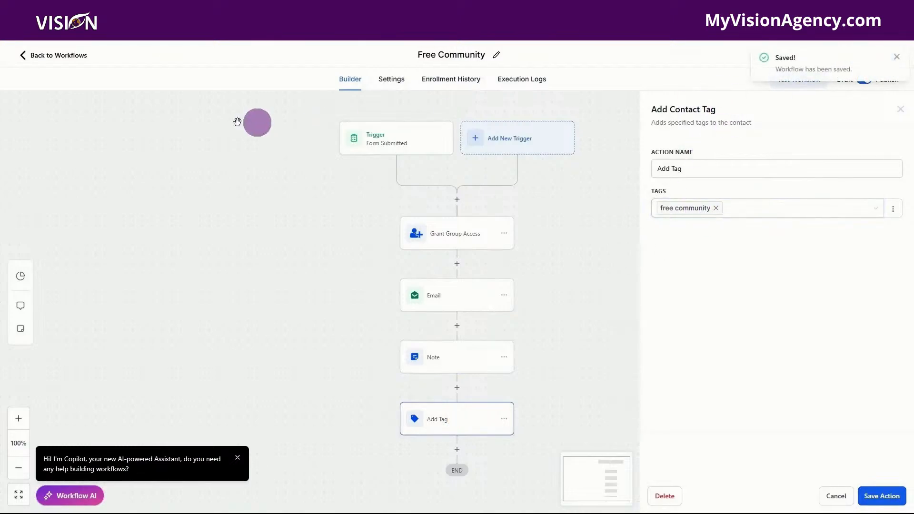
left_click(59, 56)
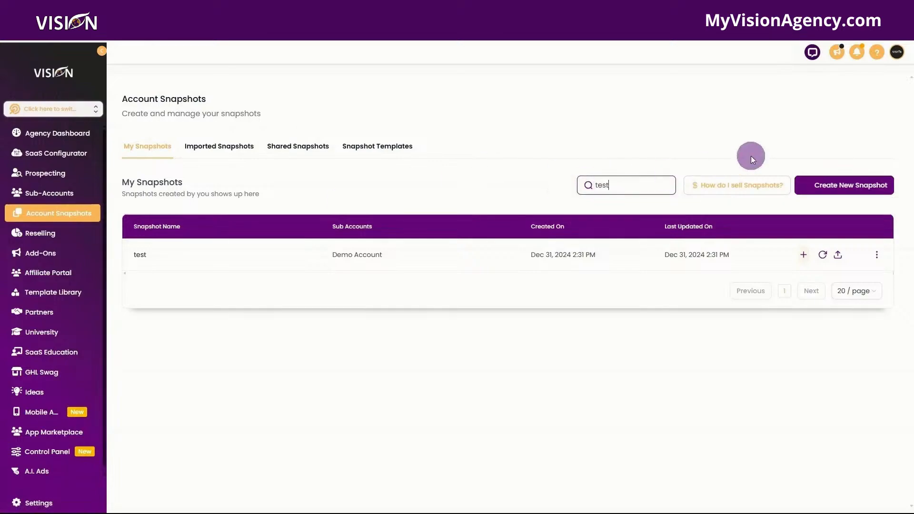
Start a new account snapshot named Website Project
left_click(867, 185)
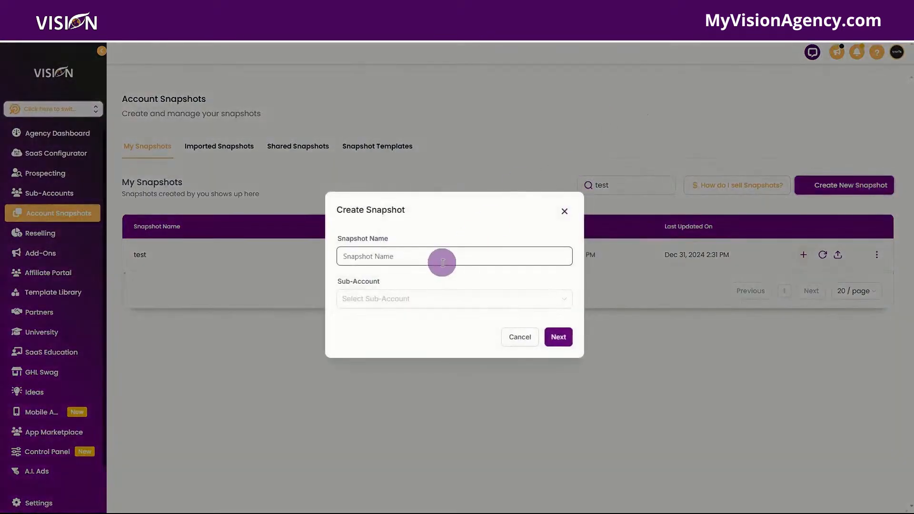
left_click(443, 260)
type("Website")
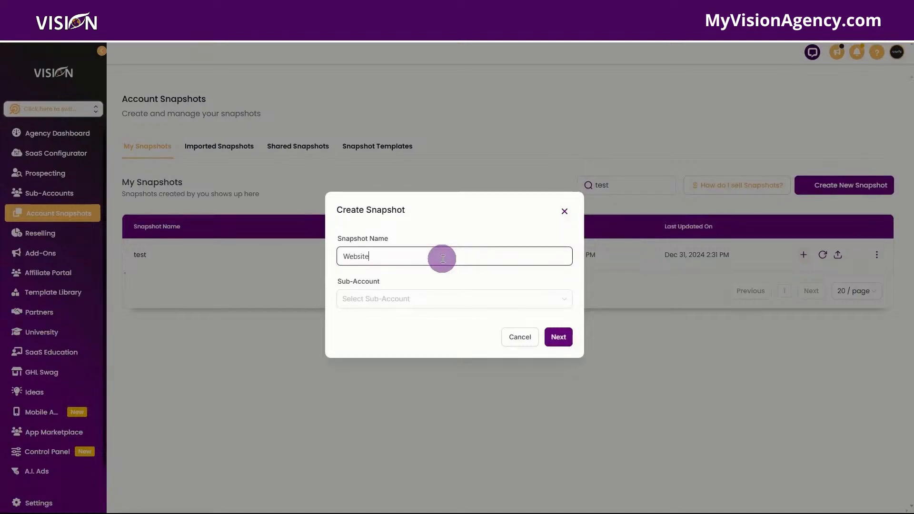
type(" Project")
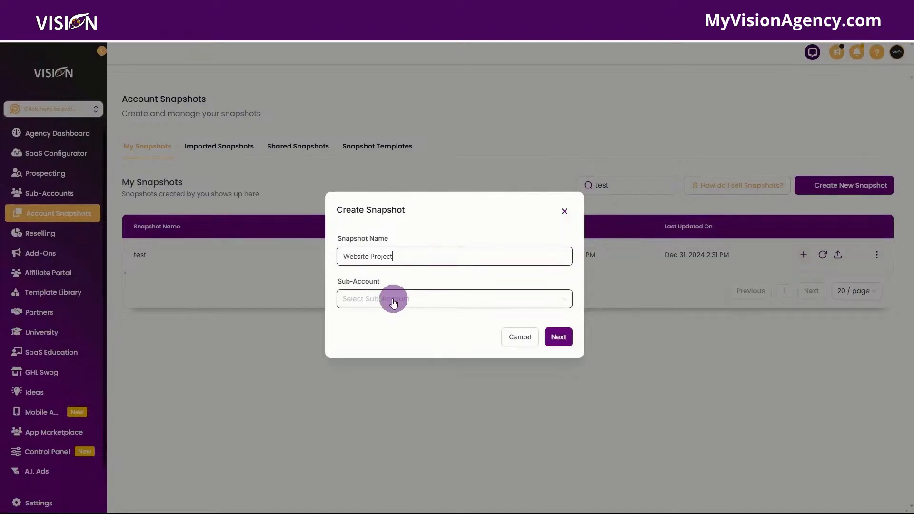
Choose the Website Project sub-account as the snapshot's source and continue to its list of assets
left_click_drag(403, 259, 341, 256)
key("ctrl+c")
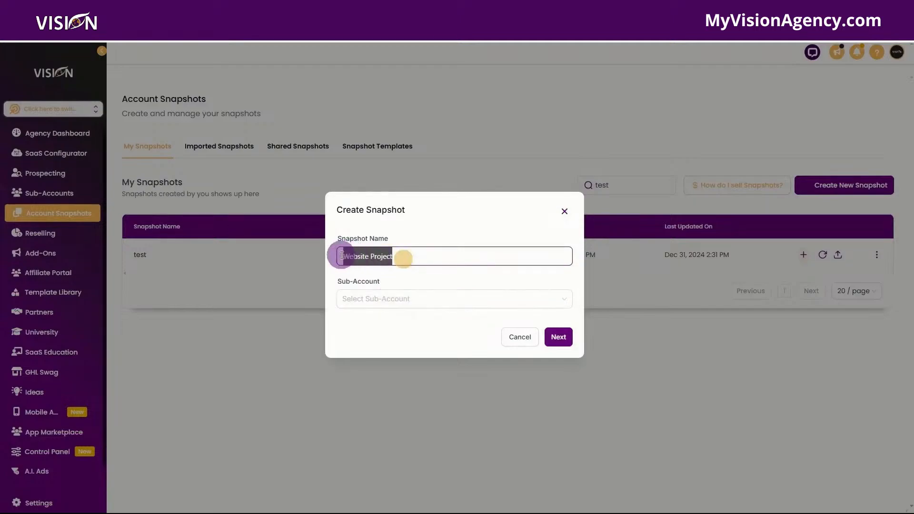
left_click(361, 299)
key("ctrl+v")
left_click(370, 320)
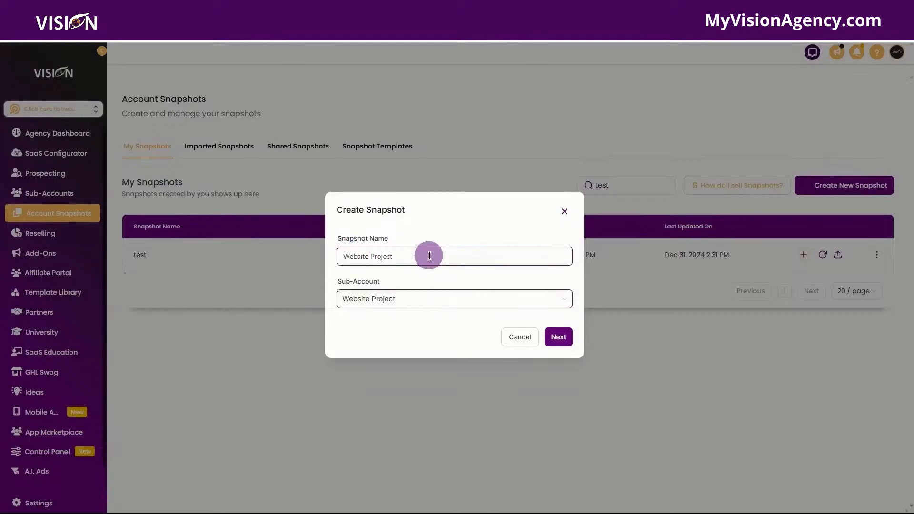
left_click(558, 336)
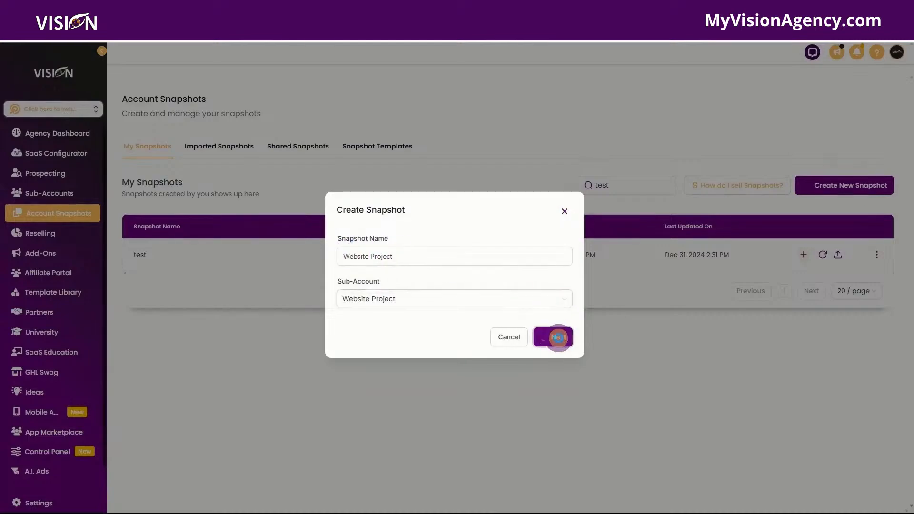
scroll(639, 171, "down", 2)
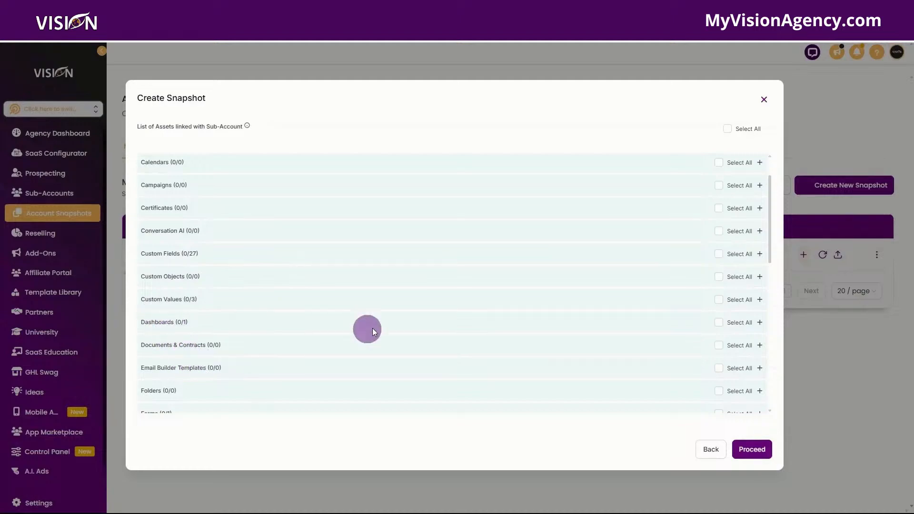
Select all assets linked with the sub-account, check them through to Workflow, and create the snapshot
scroll(542, 329, "up", 2)
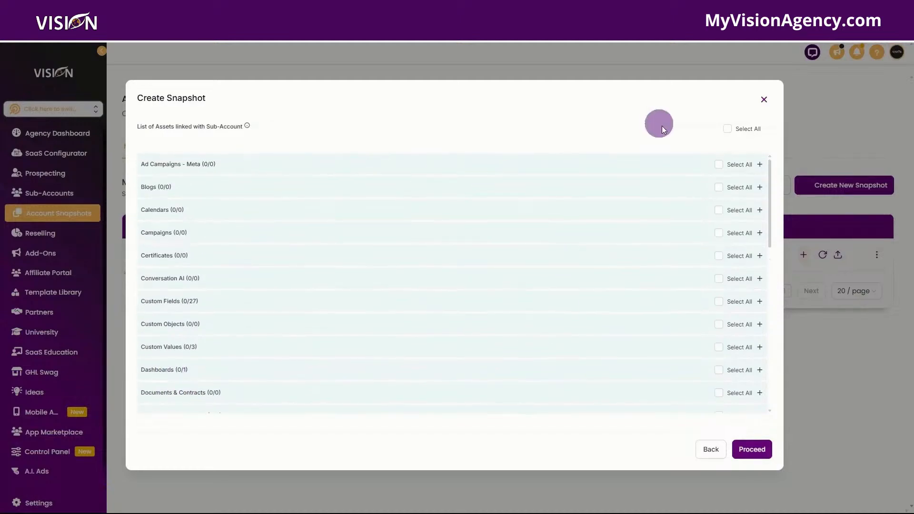
left_click(728, 129)
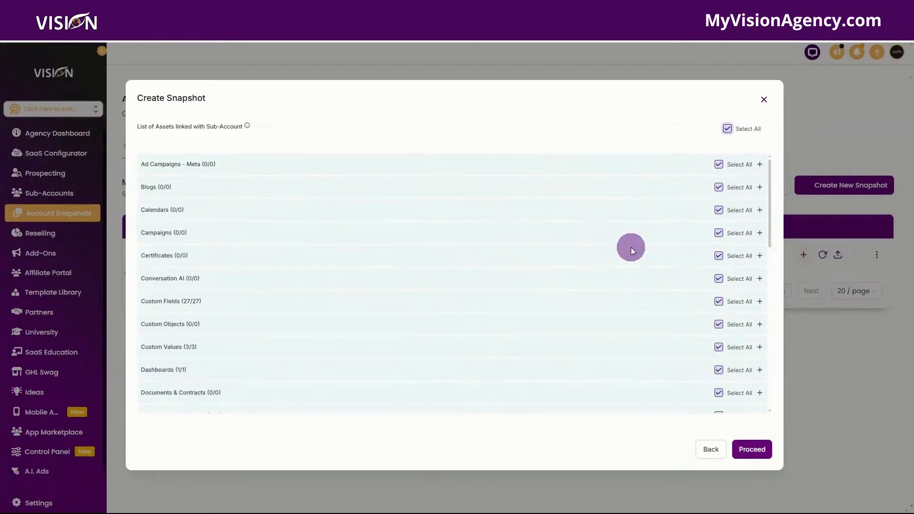
scroll(630, 247, "down", 2)
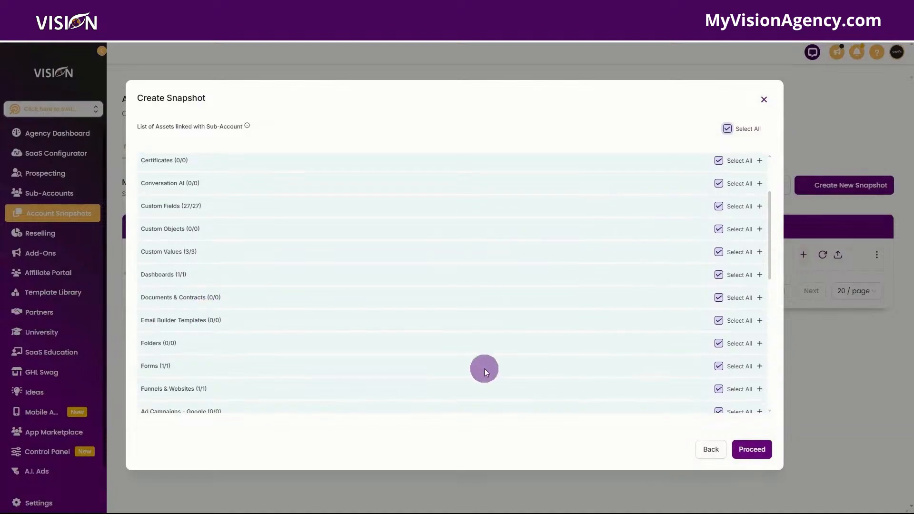
scroll(478, 368, "down", 2)
scroll(386, 316, "down", 3)
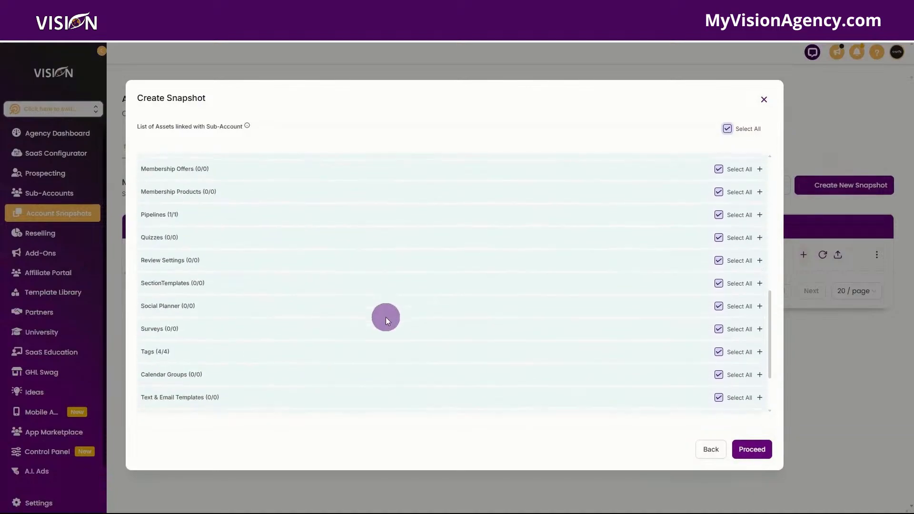
scroll(386, 317, "down", 2)
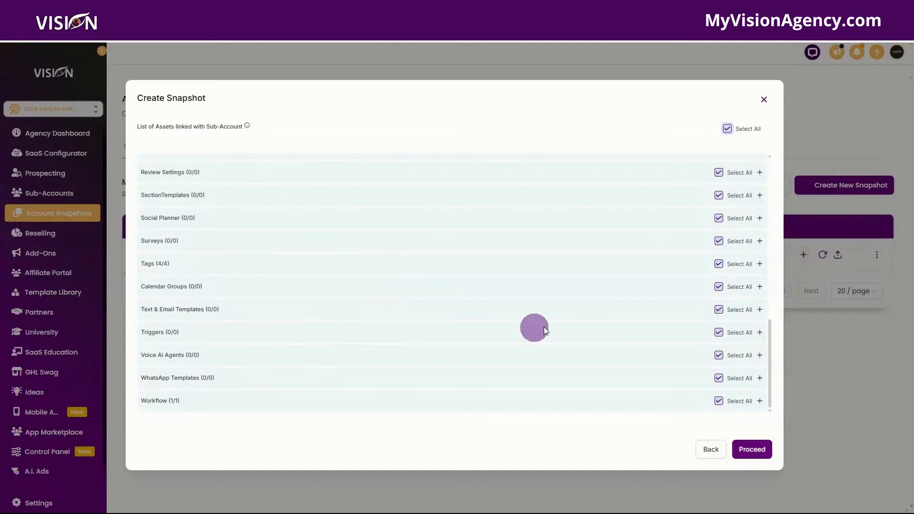
scroll(566, 321, "up", 5)
left_click(753, 450)
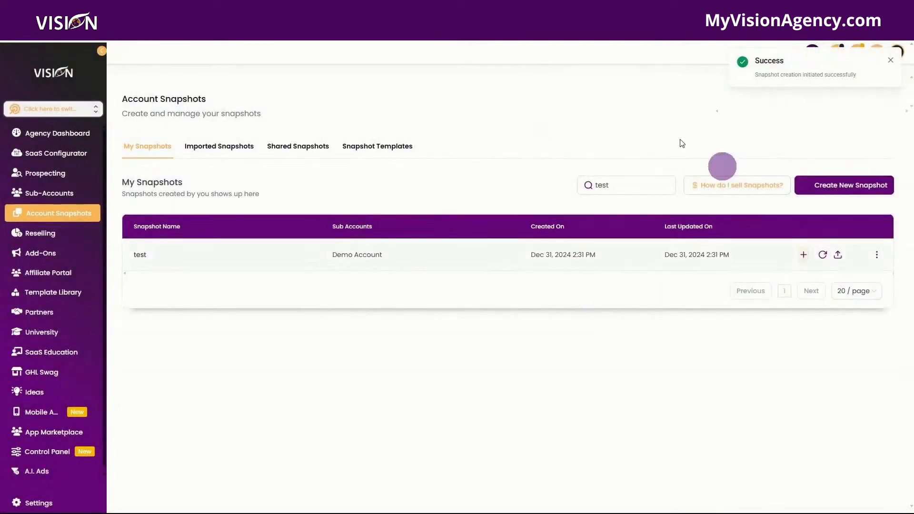
Search the created snapshots for Website Project
left_click(624, 184)
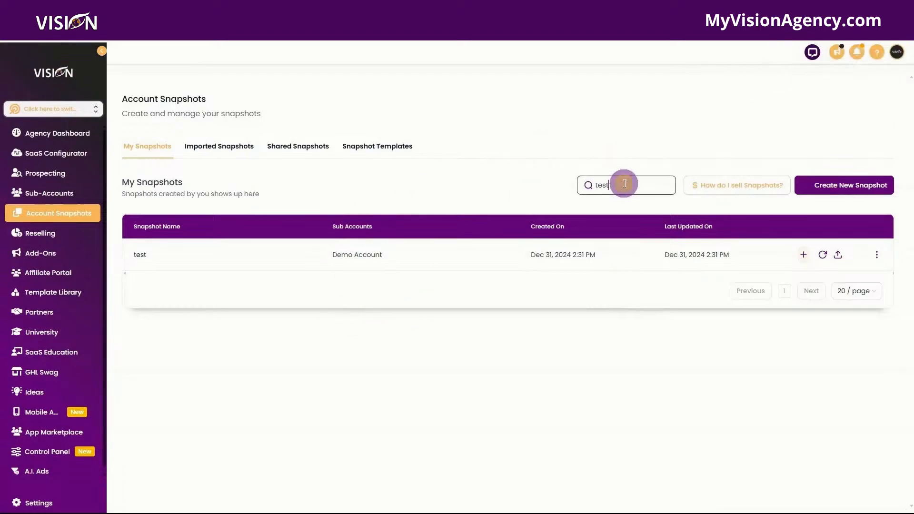
left_click_drag(625, 184, 588, 191)
key("ctrl+v")
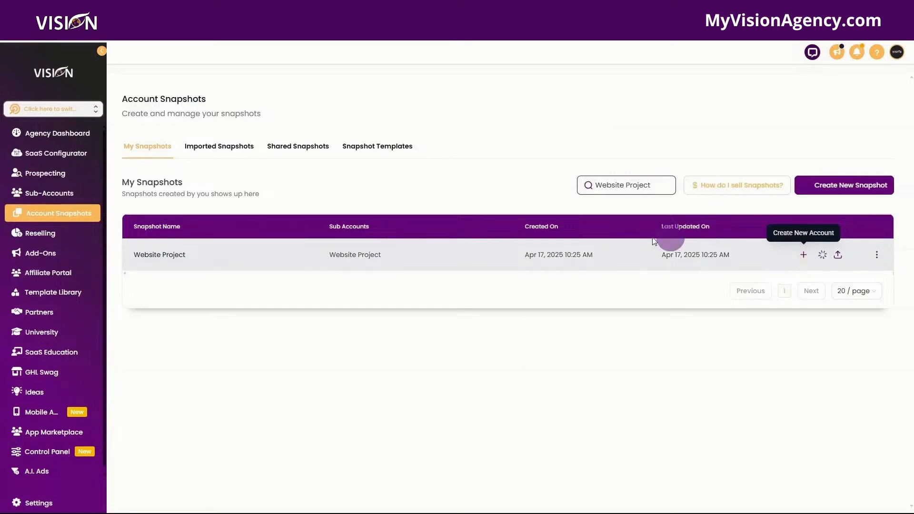
View the Website Project snapshot's push-to-sub-accounts dialog, close it, and choose to edit the snapshot
left_click(840, 256)
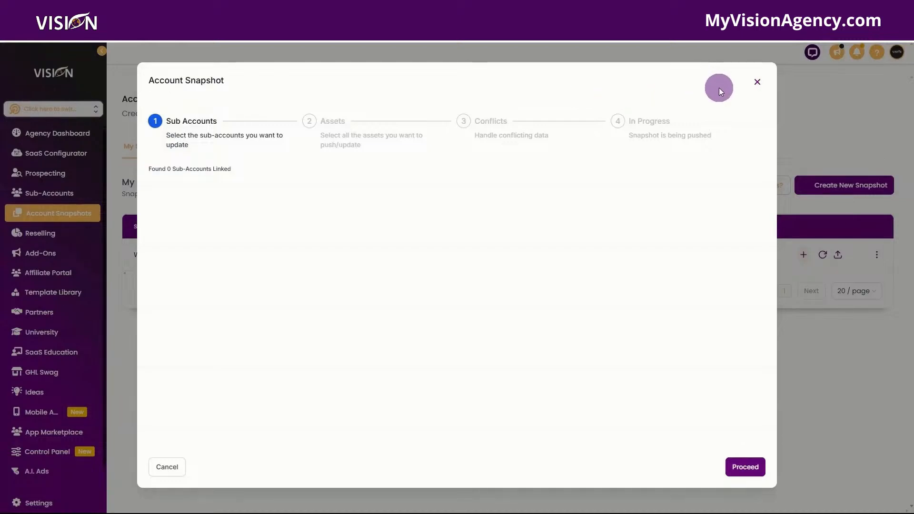
left_click(756, 84)
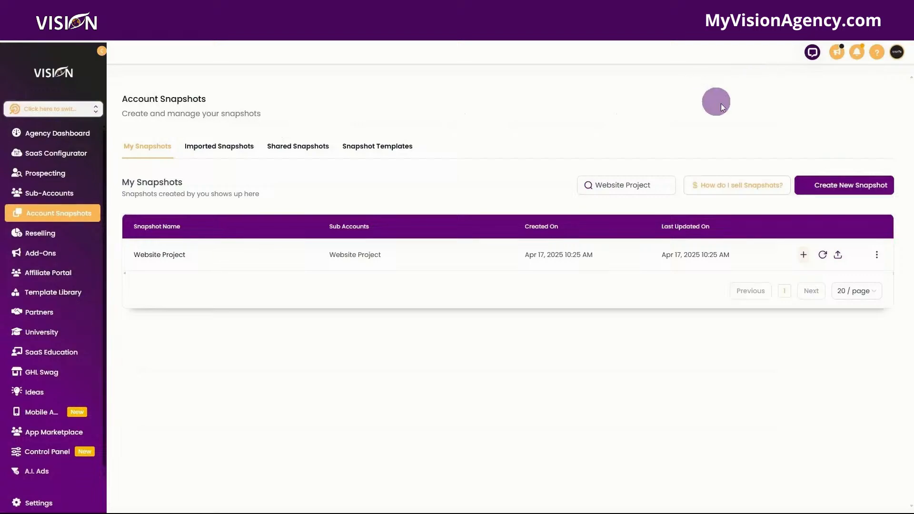
left_click(876, 254)
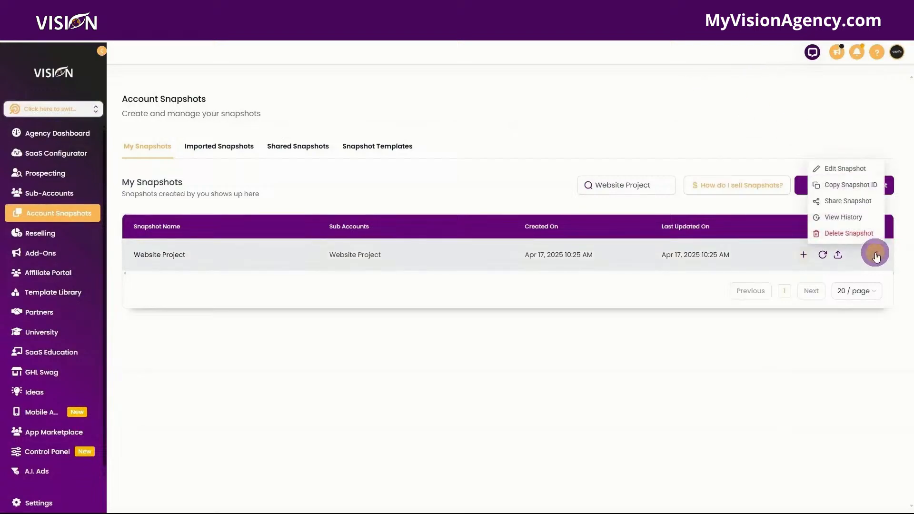
left_click(839, 169)
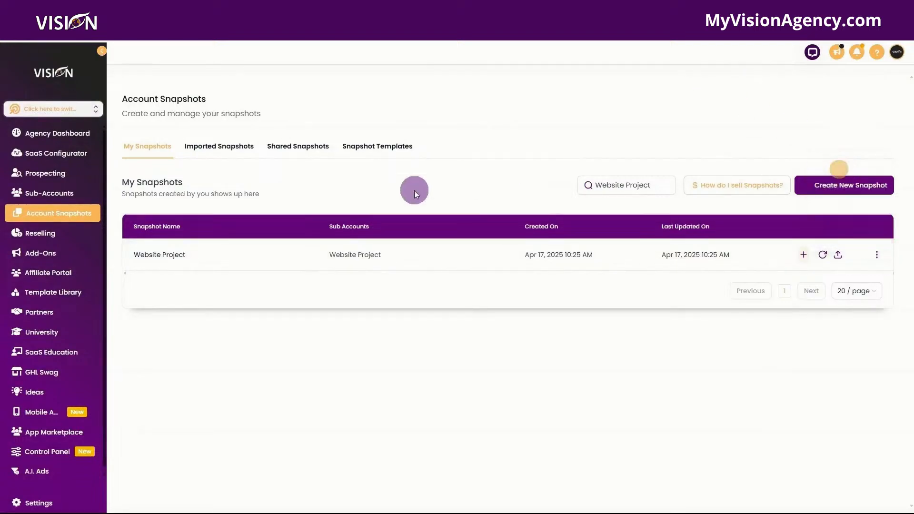
Review the share types for the Website Project snapshot and get a permanent link without assets protection
left_click(876, 255)
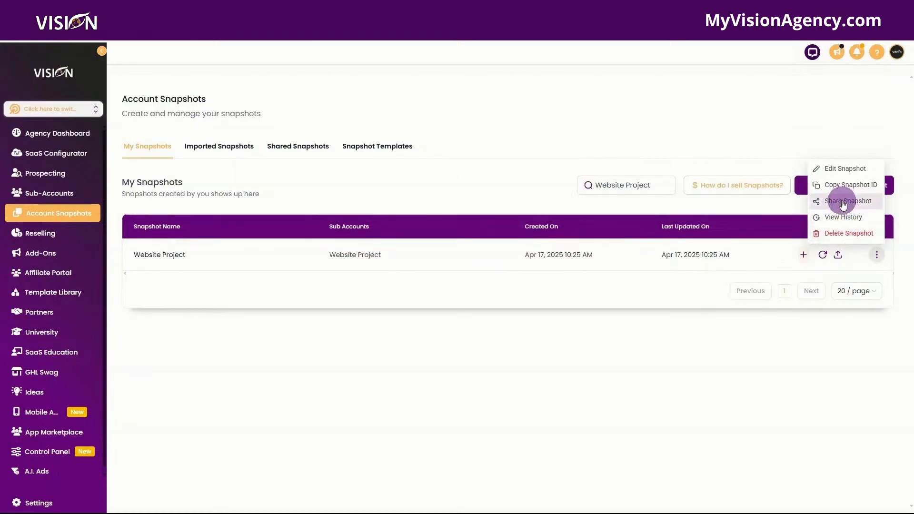
left_click(843, 202)
left_click(392, 273)
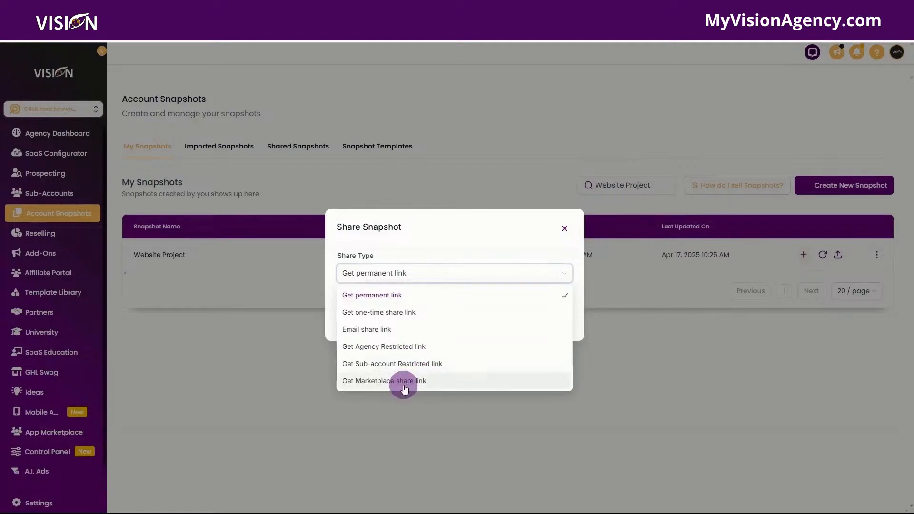
left_click(416, 232)
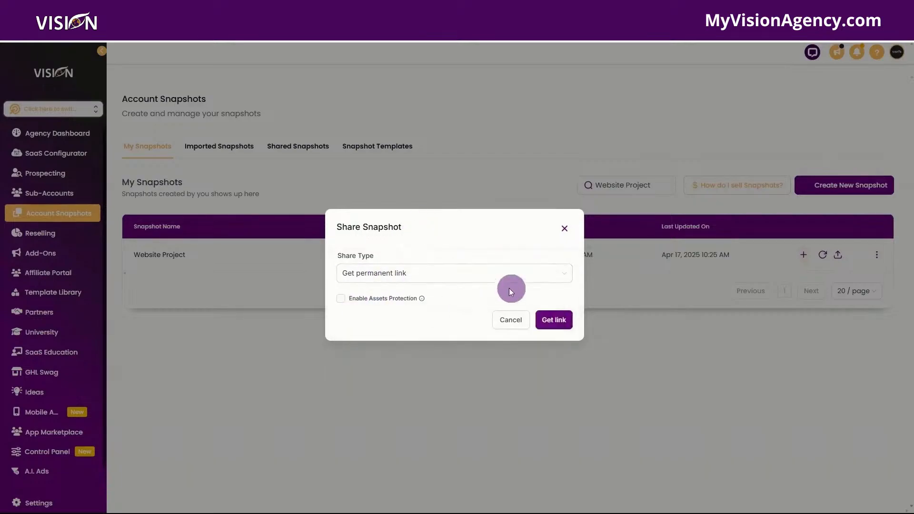
left_click(552, 325)
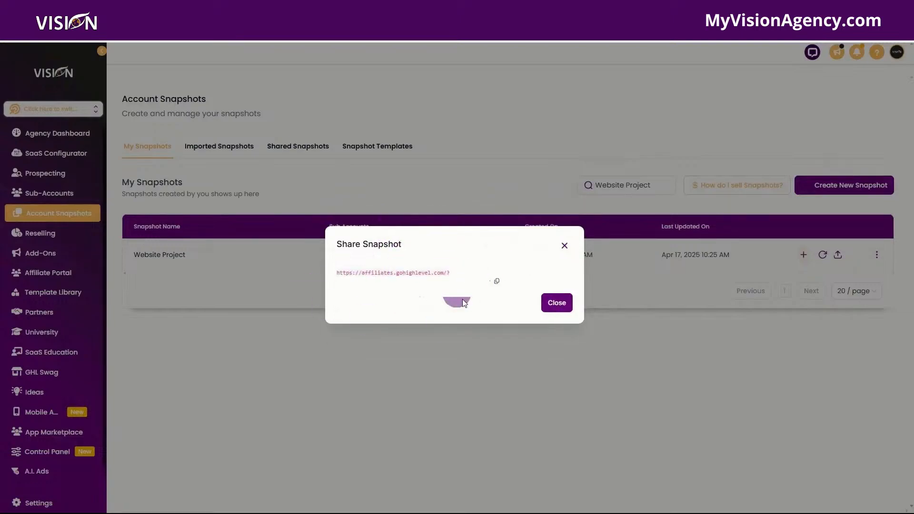
Open the snapshot's share link in a new Incognito window and go to the Member Login
left_click(904, 32)
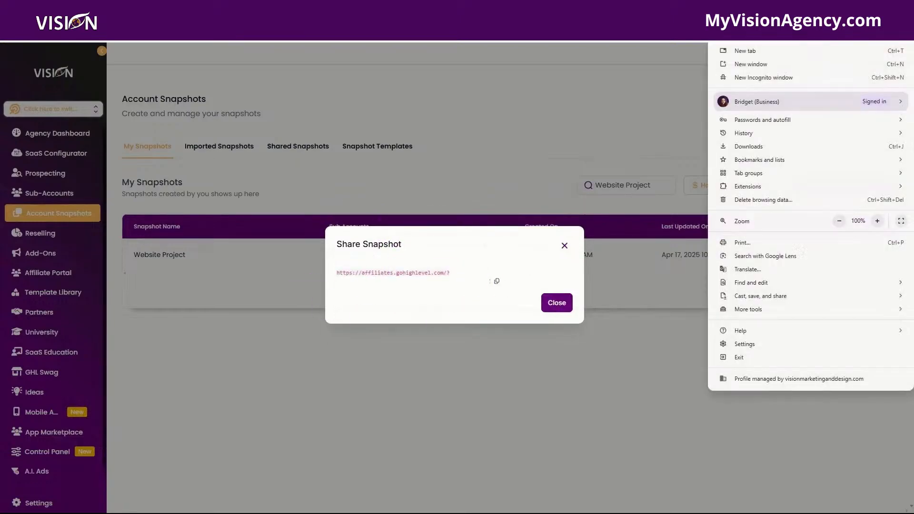
left_click(764, 78)
key("ctrl+v")
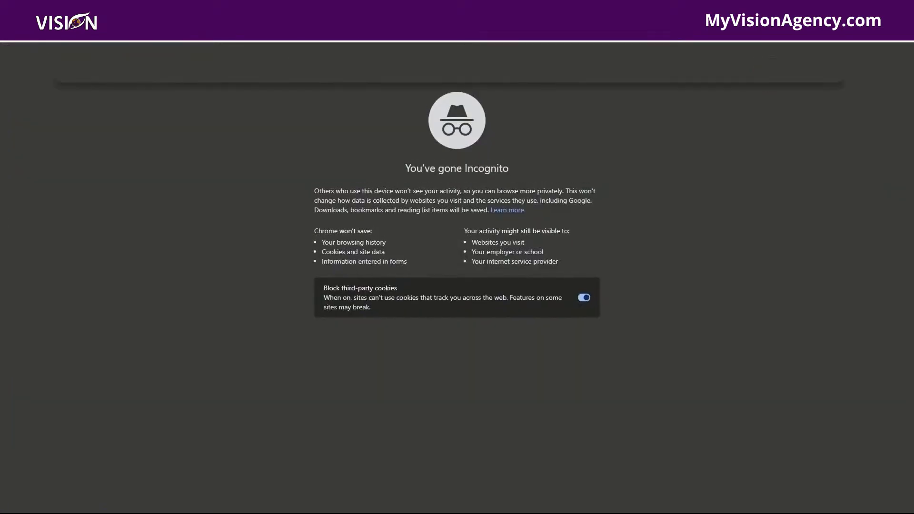
key("Return")
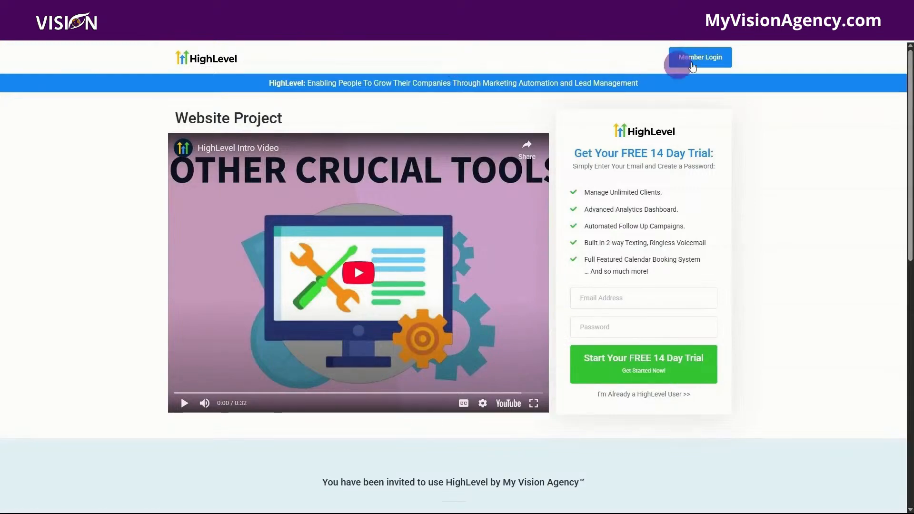
left_click(714, 58)
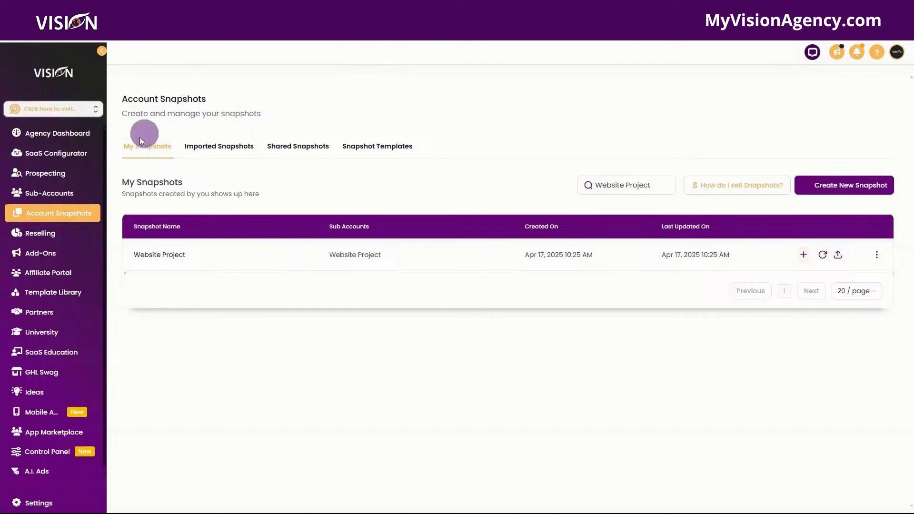
Open the Coaching System Demo sub-account's client details and start loading a snapshot into it
left_click(803, 254)
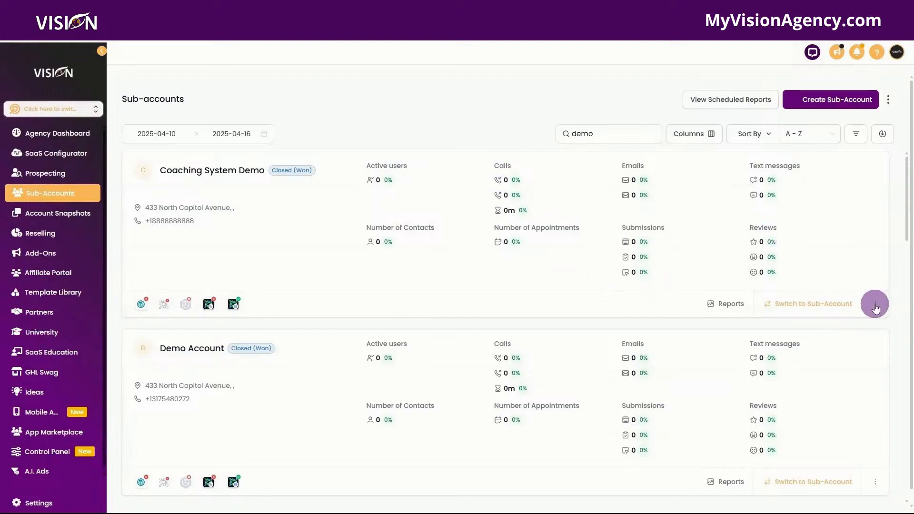
left_click(875, 304)
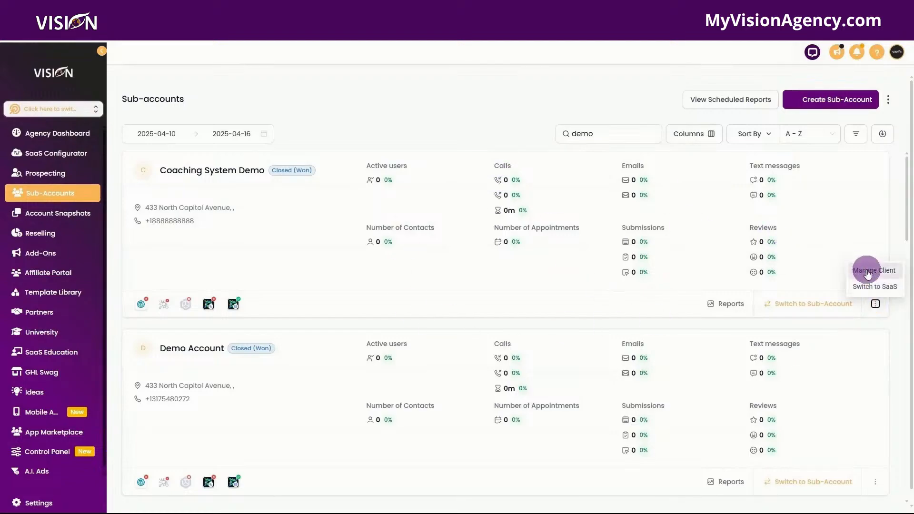
left_click(867, 272)
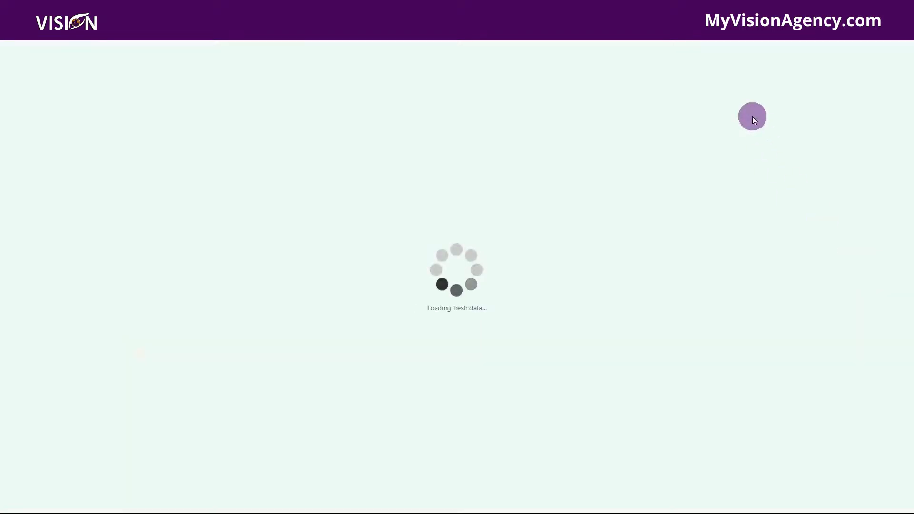
left_click(890, 108)
left_click(828, 127)
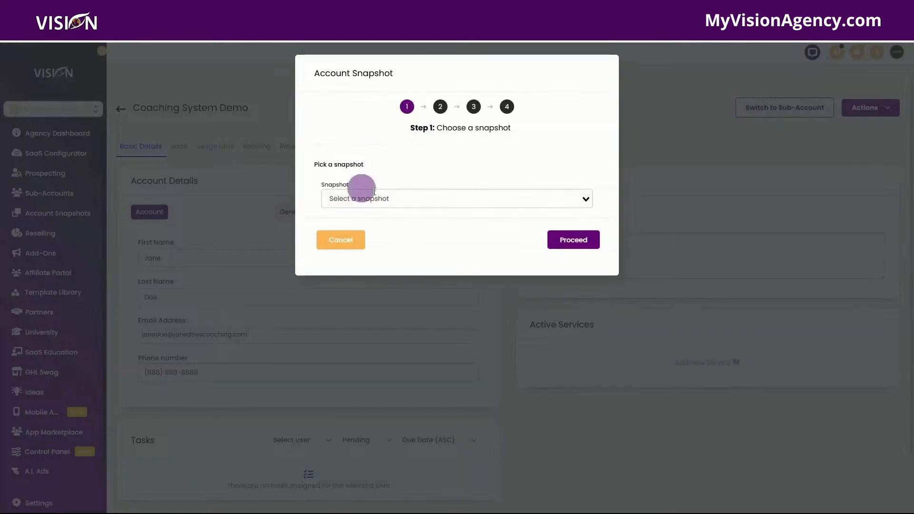
Pick the "Own - Website Project" snapshot and continue to its assets
left_click(374, 199)
type("website project")
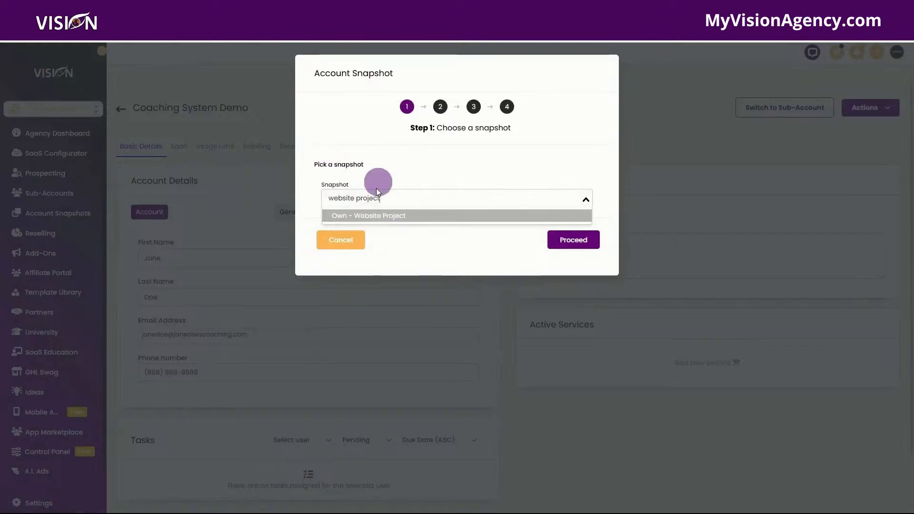
left_click(400, 217)
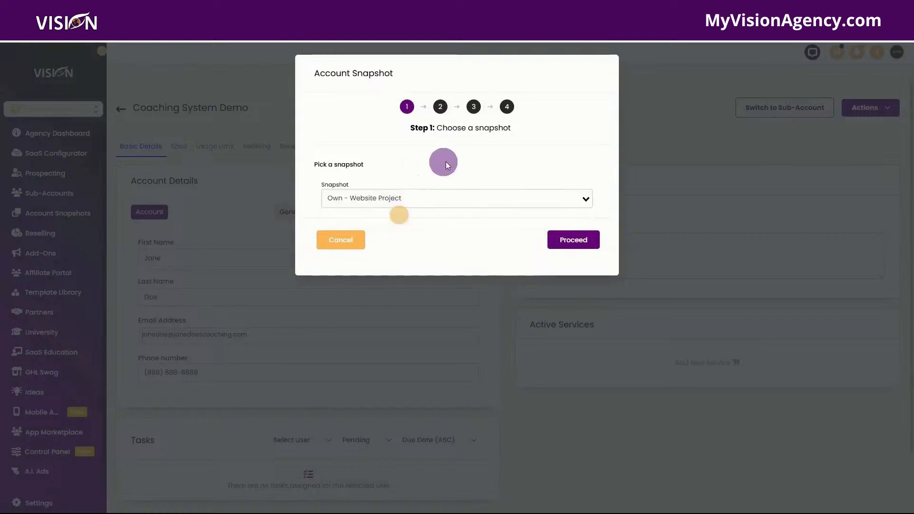
left_click(574, 240)
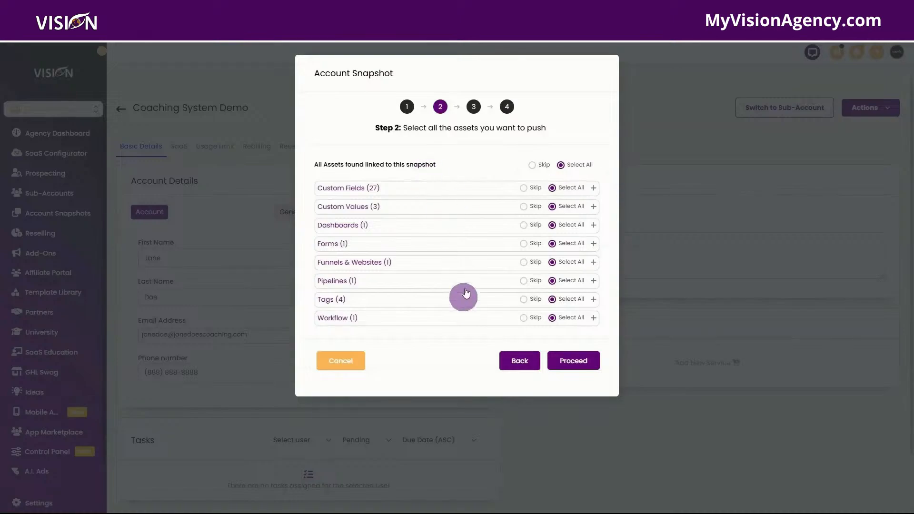
Try skipping all assets, set them back to Select All, and expand Custom Values to review its color entries
left_click(531, 164)
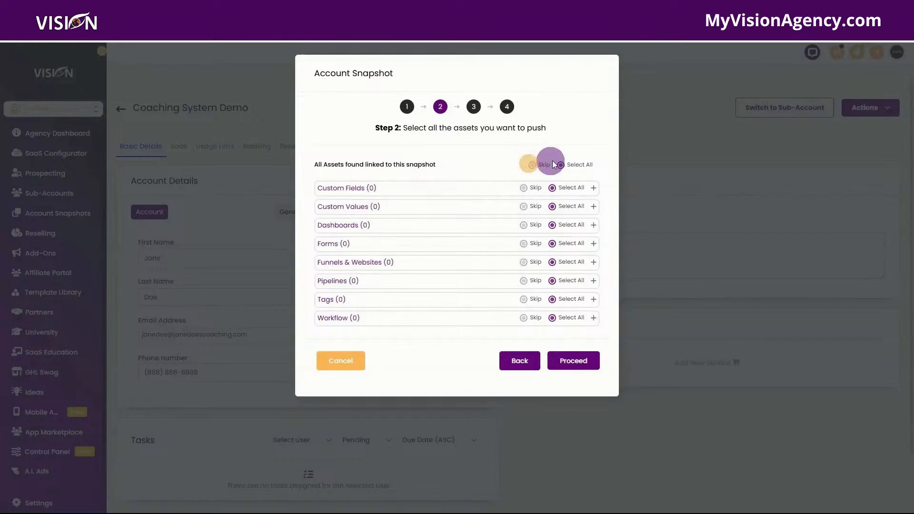
left_click(561, 165)
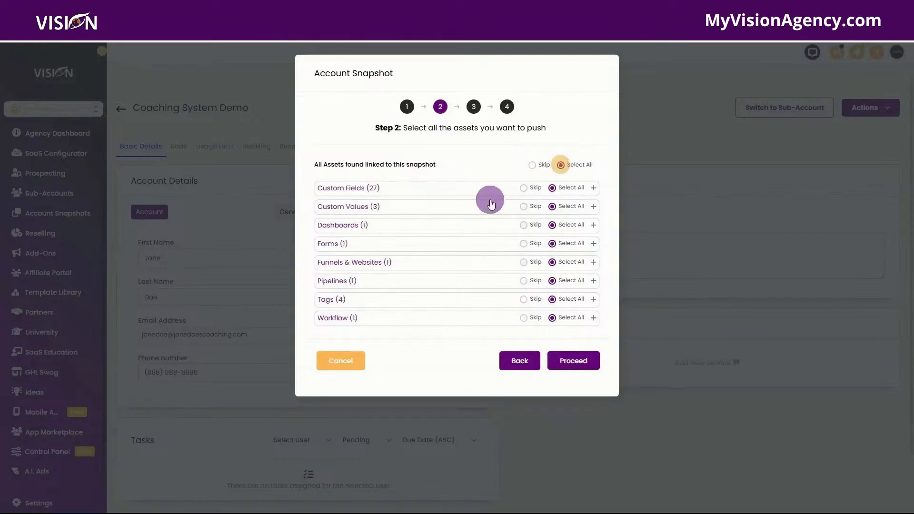
left_click(594, 207)
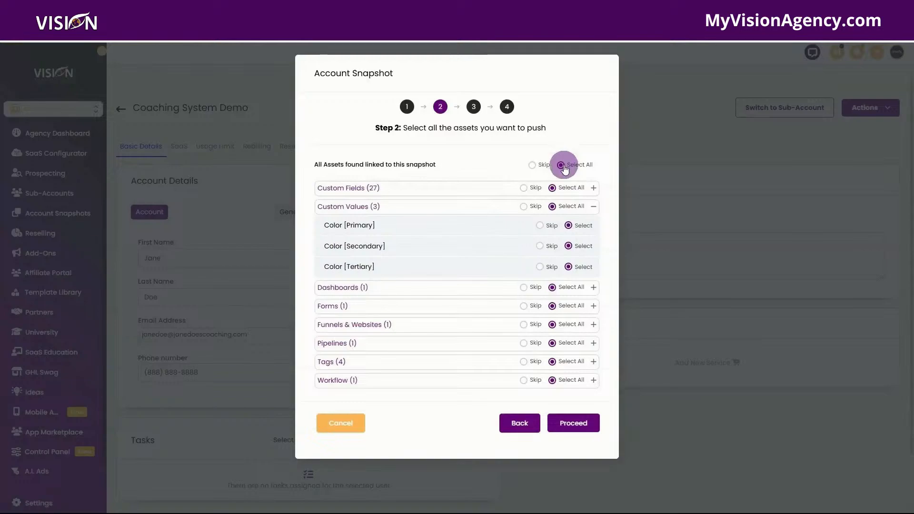
Continue to the conflict check, inspect the Coaching System Demo entry, and push the snapshot with Skip All kept
left_click(574, 427)
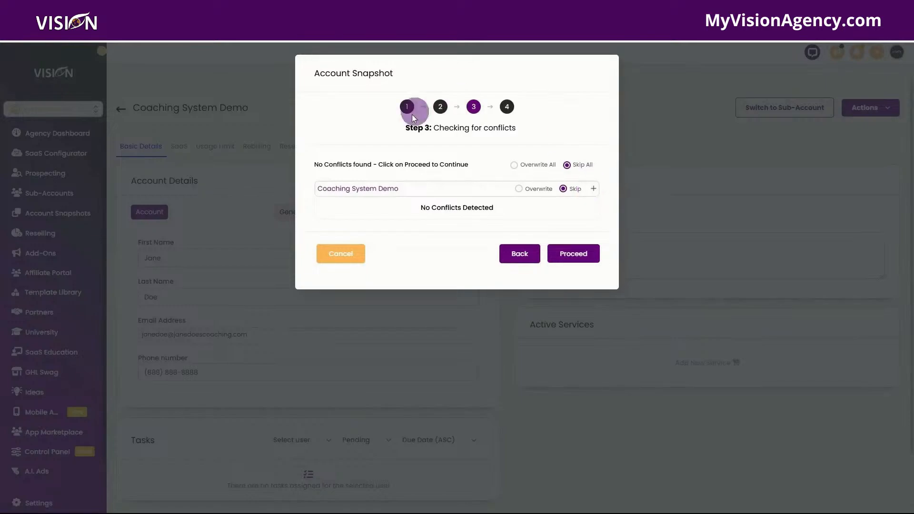
left_click(592, 191)
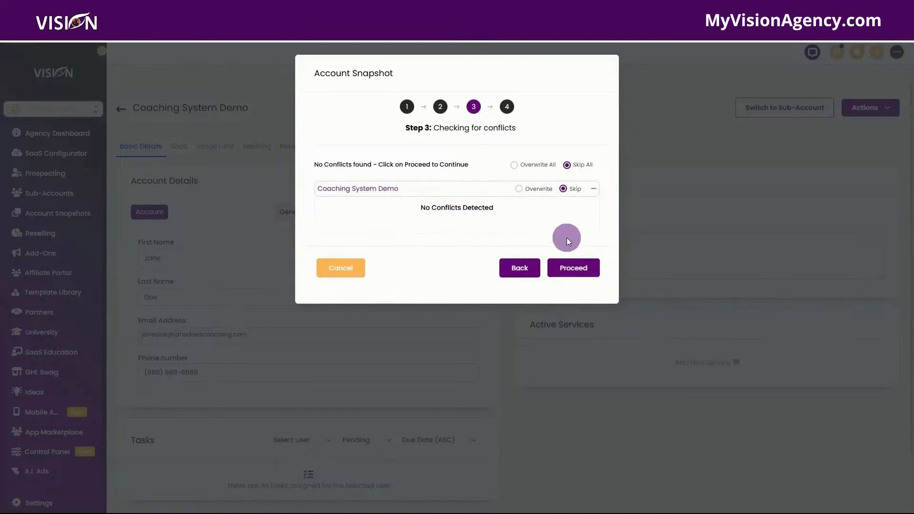
left_click(581, 273)
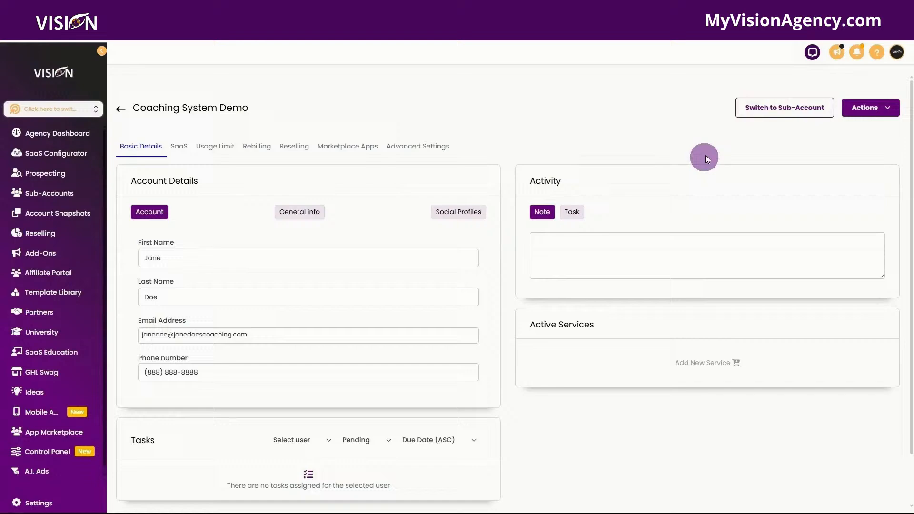
Switch to the Coaching System Demo sub-account and open its list of funnels
left_click(781, 112)
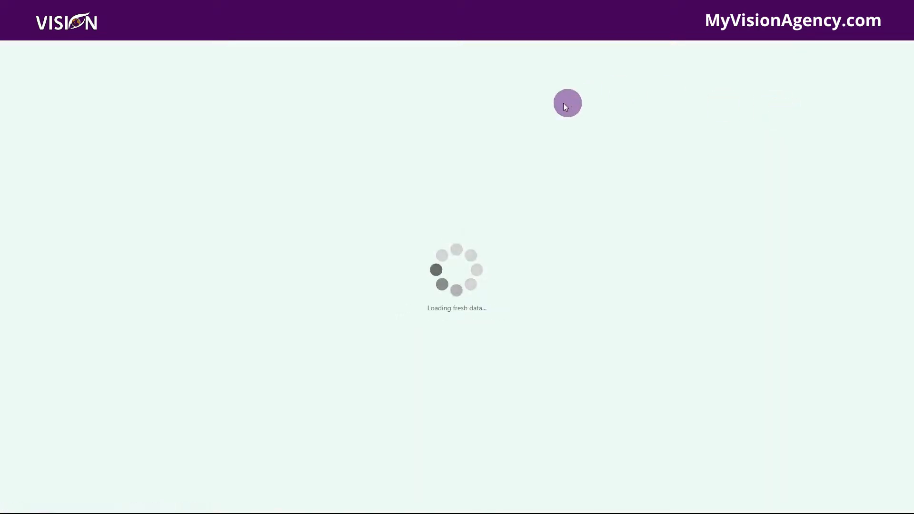
left_click(48, 344)
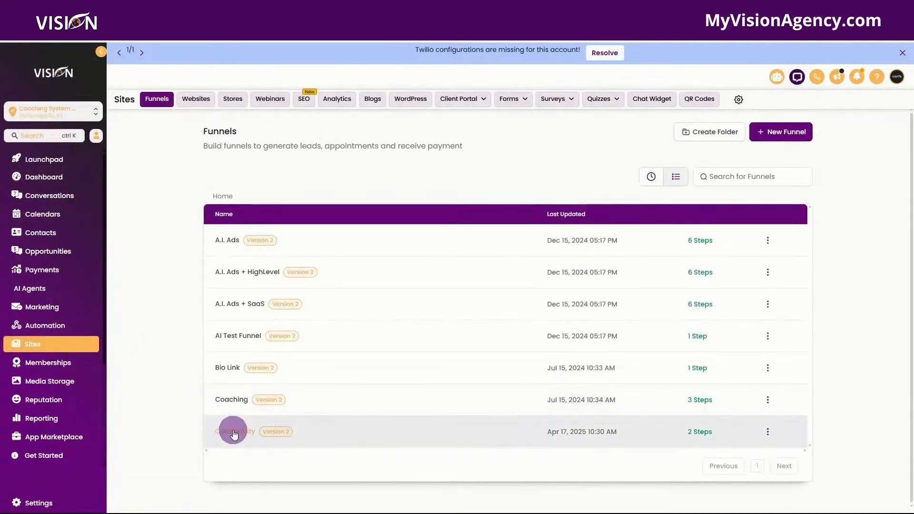
Open the Community funnel and preview its Home page
left_click(235, 432)
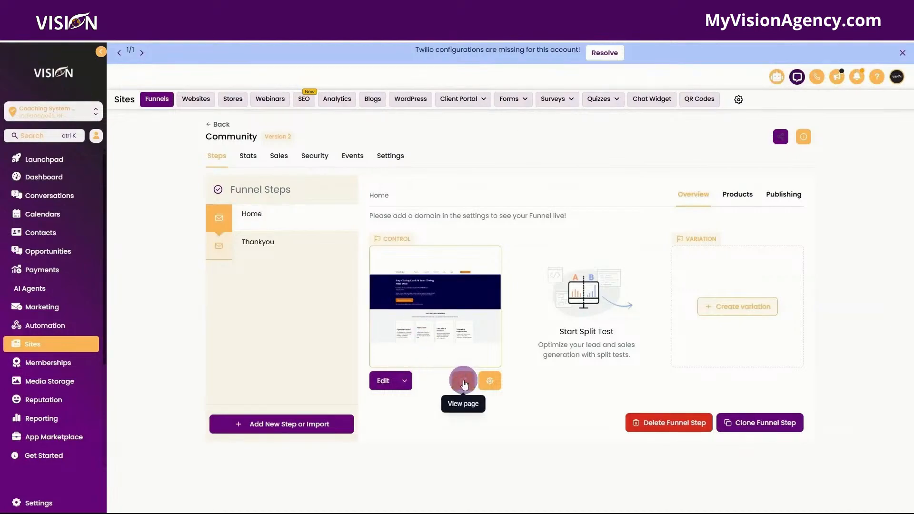
left_click(463, 381)
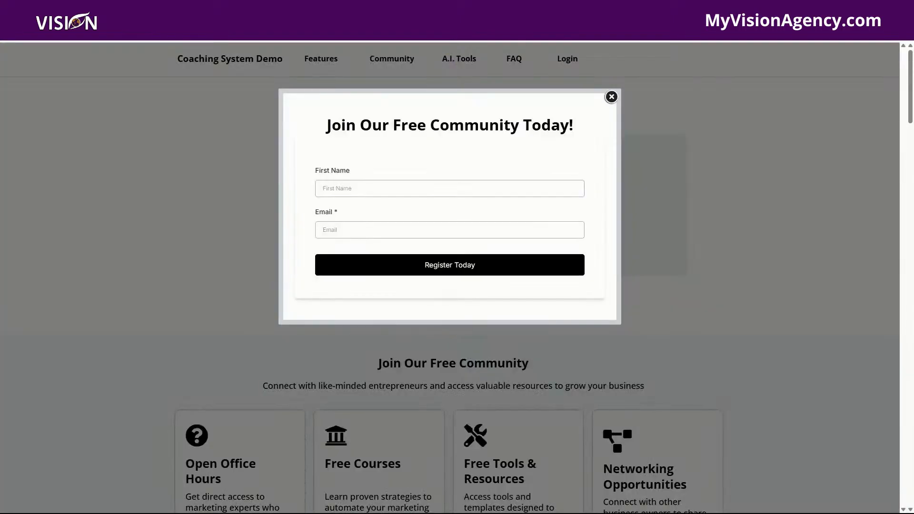
left_click(423, 10)
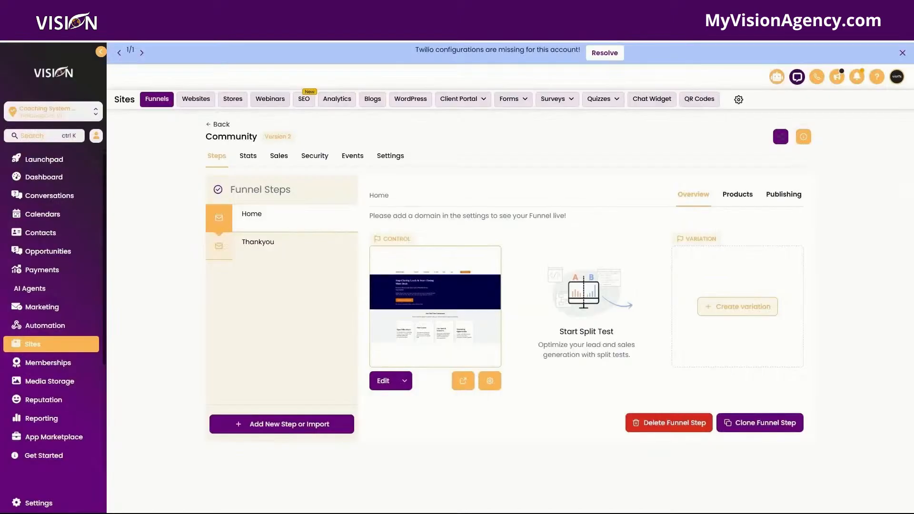
Open the sub-account's Custom Values settings and set the Color [Primary] entry without a folder to #060247
left_click(38, 500)
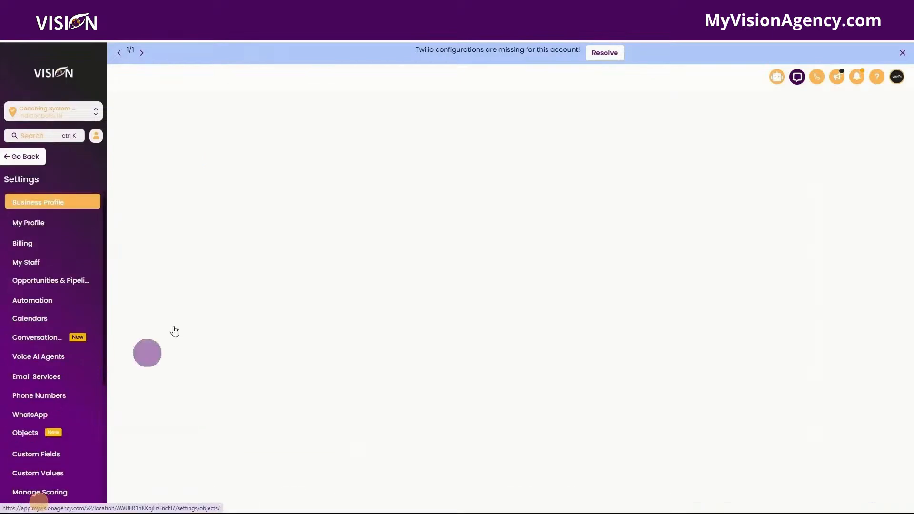
left_click(55, 375)
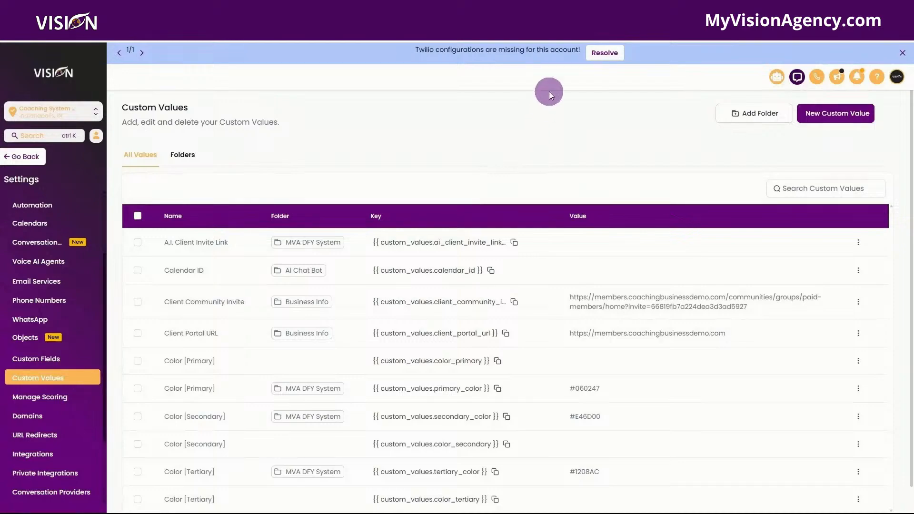
scroll(524, 150, "down", 1)
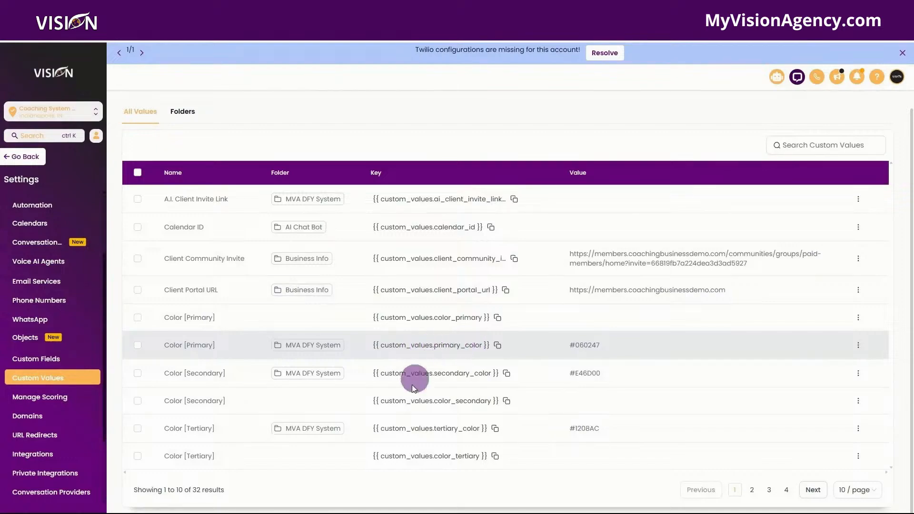
left_click(858, 318)
left_click(852, 286)
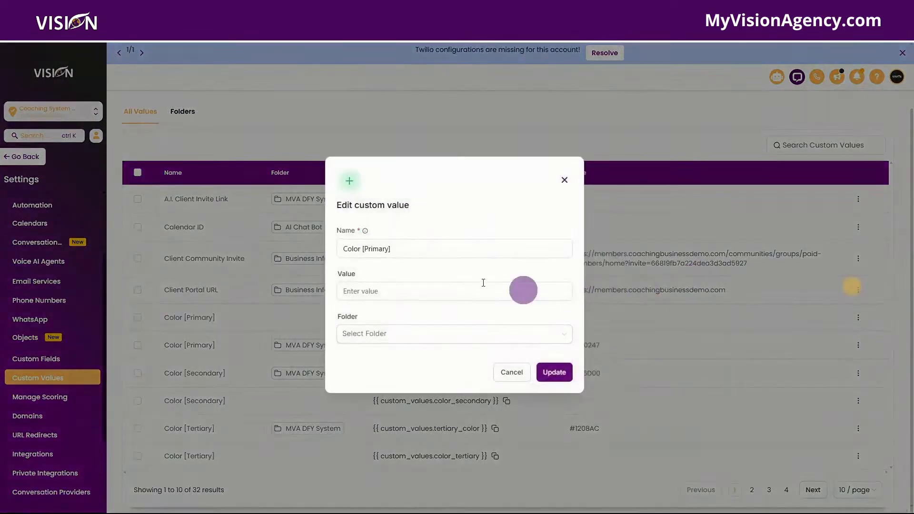
left_click(413, 288)
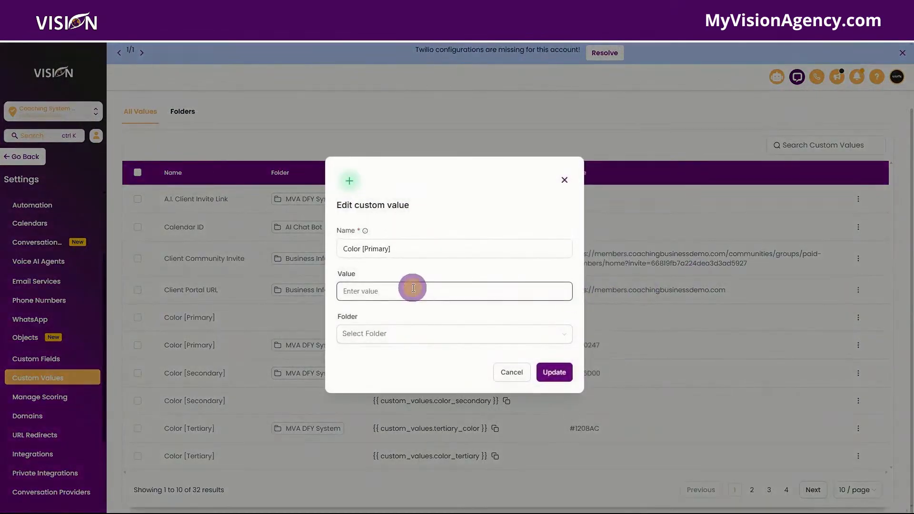
left_click(555, 372)
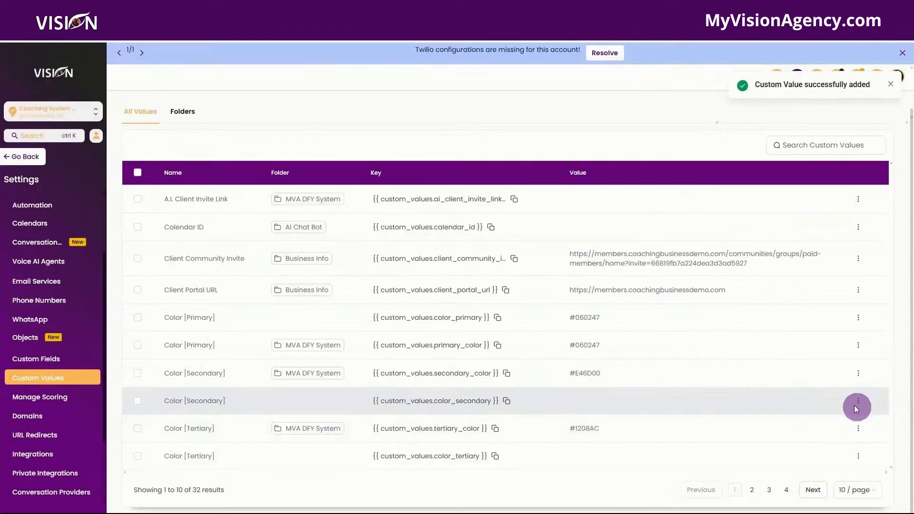
Set the Color [Secondary] entry without a folder to #e46d00 and copy #59cdff from Website Project for the matching Color [Tertiary] entry
left_click(858, 401)
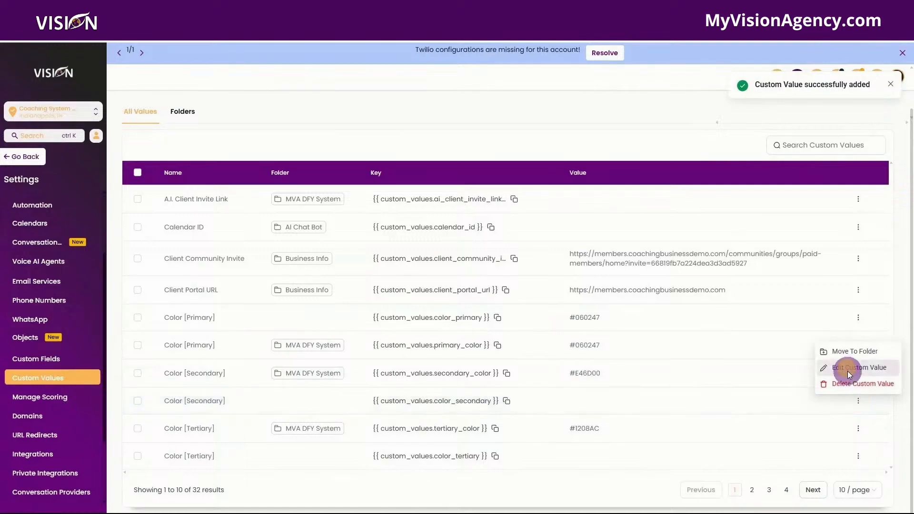
left_click(848, 368)
left_click(418, 287)
type("#e46d00")
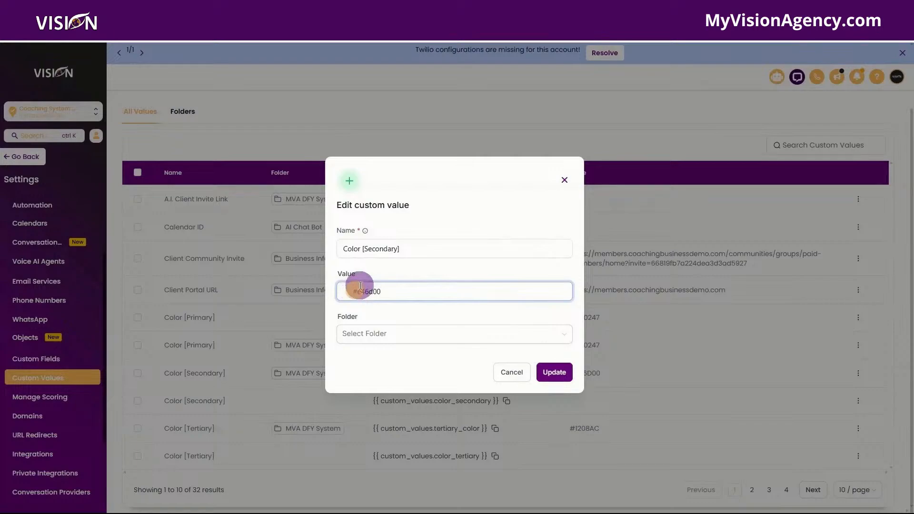
left_click(553, 372)
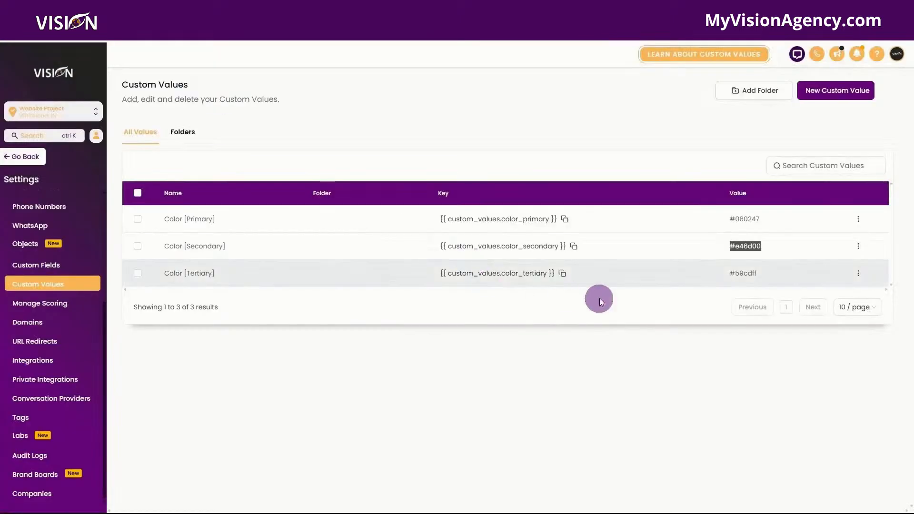
left_click_drag(776, 271, 728, 272)
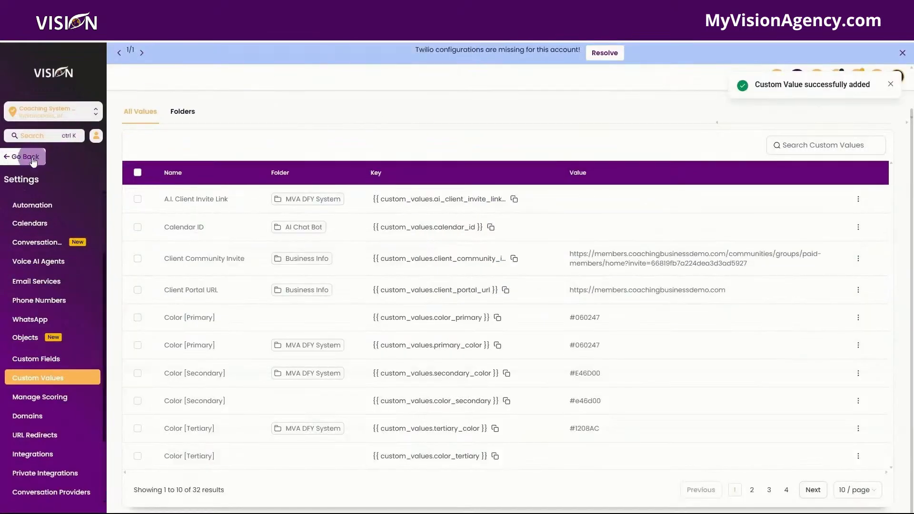
Return to the Community funnel, preview its Home page, and check the brand colors and business name from header to footer
left_click(34, 159)
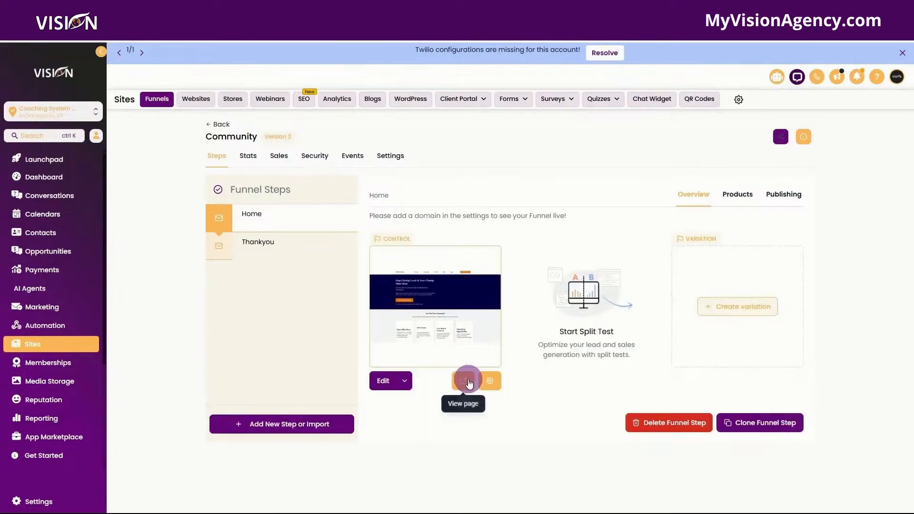
left_click(467, 378)
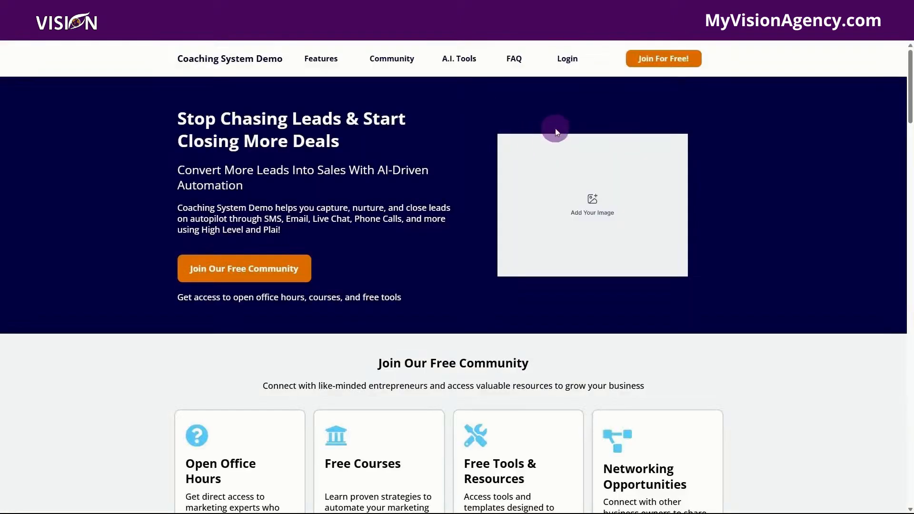
scroll(774, 198, "down", 15)
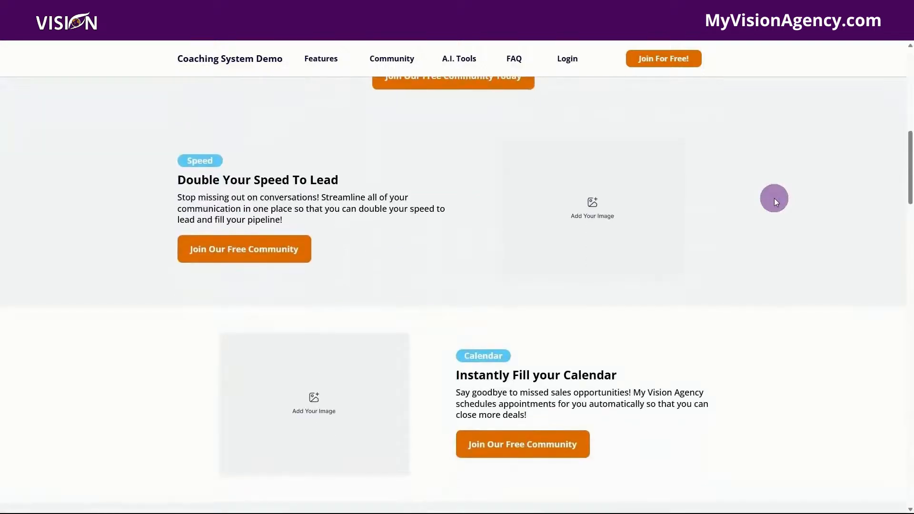
scroll(774, 198, "down", 15)
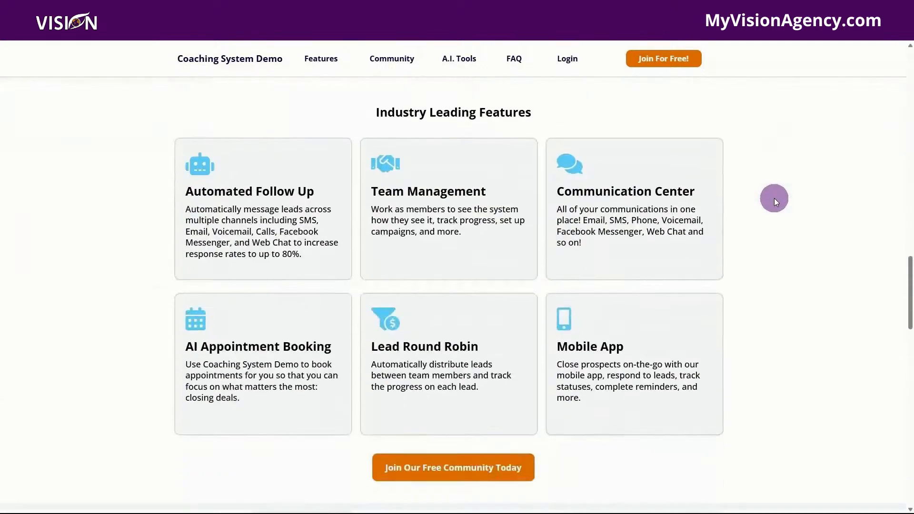
scroll(774, 198, "down", 15)
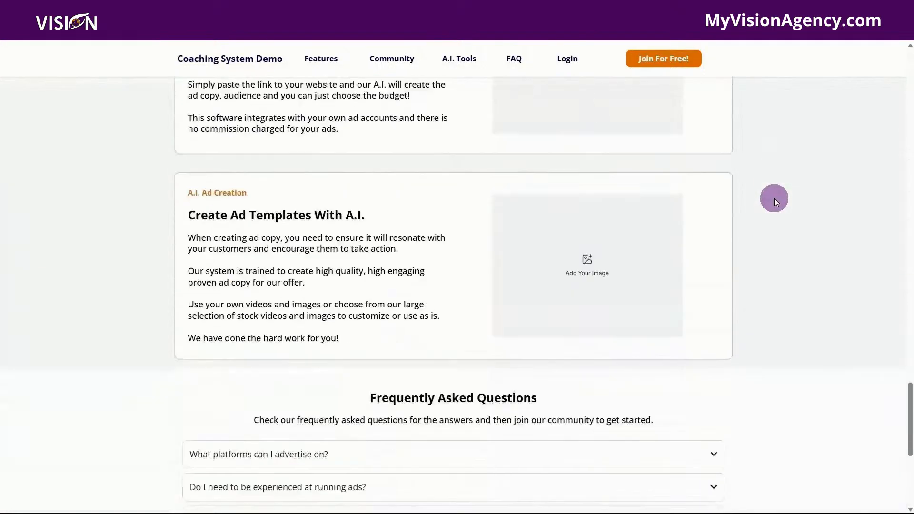
scroll(774, 198, "down", 3)
scroll(774, 198, "up", 15)
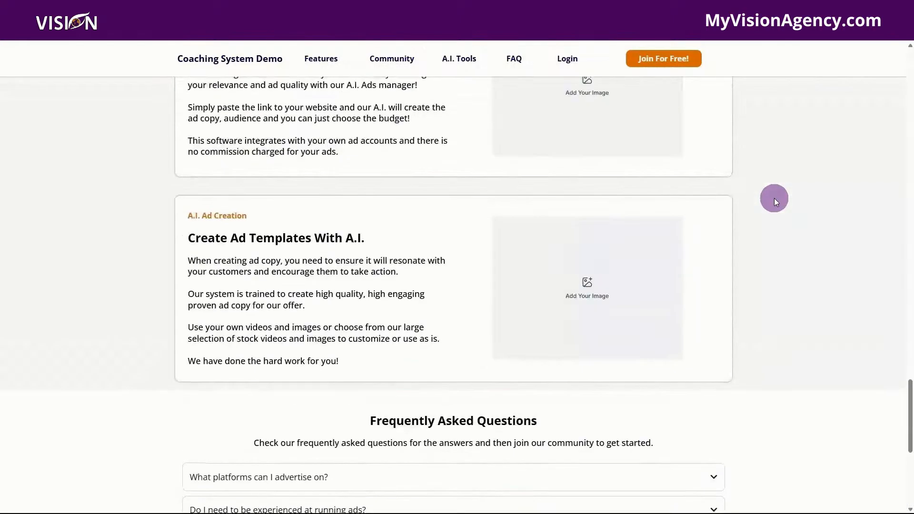
scroll(774, 198, "down", 10)
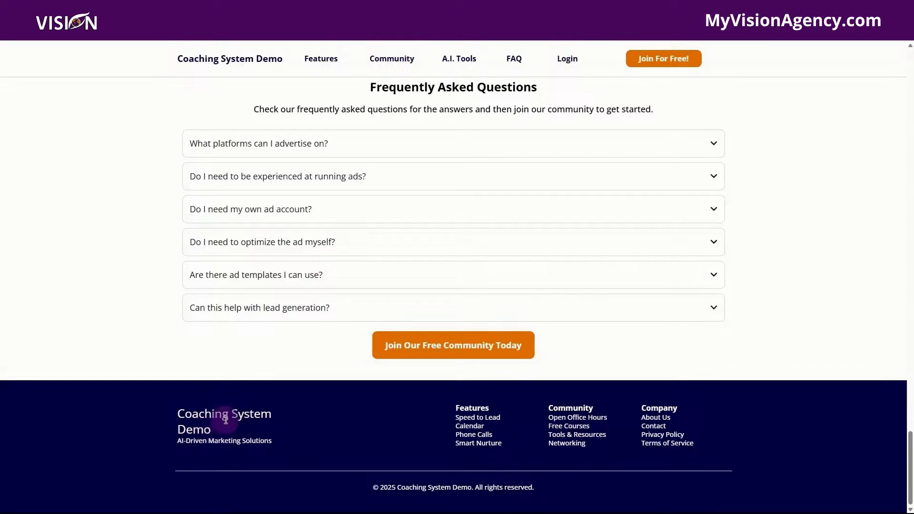
scroll(253, 399, "up", 12)
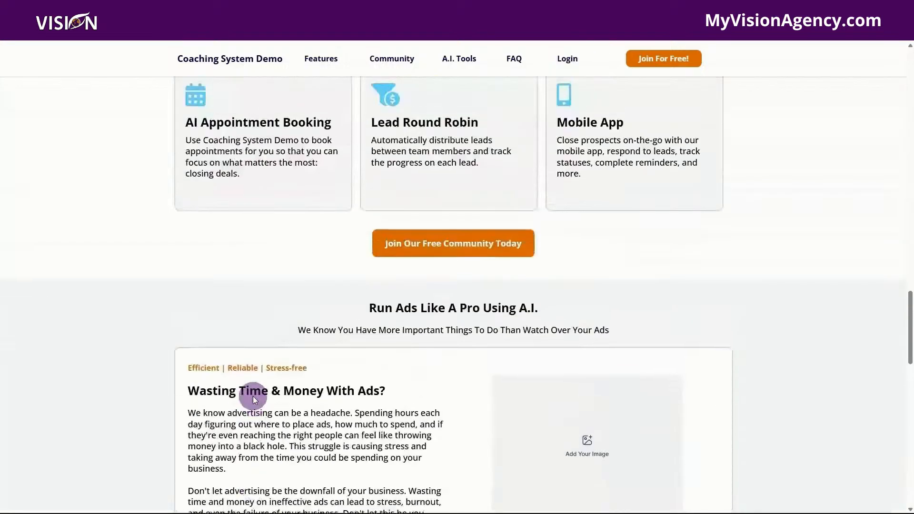
scroll(253, 396, "up", 15)
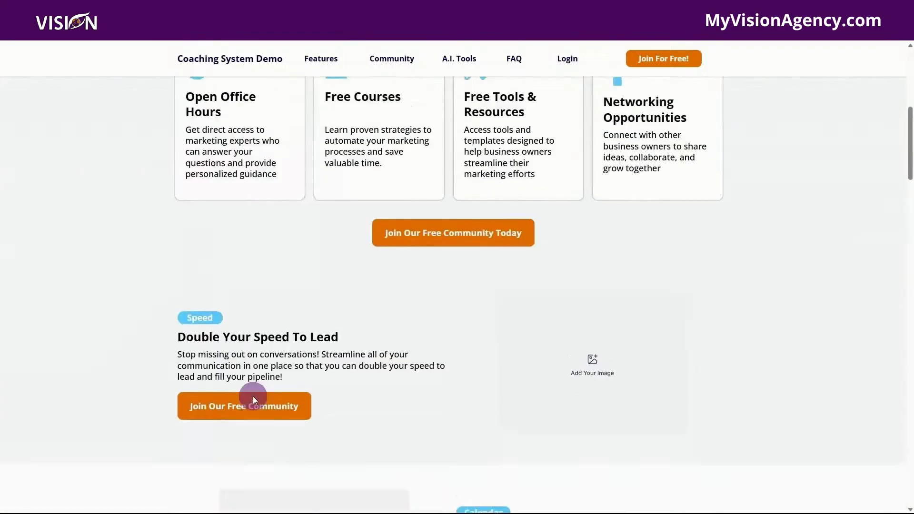
scroll(252, 396, "up", 8)
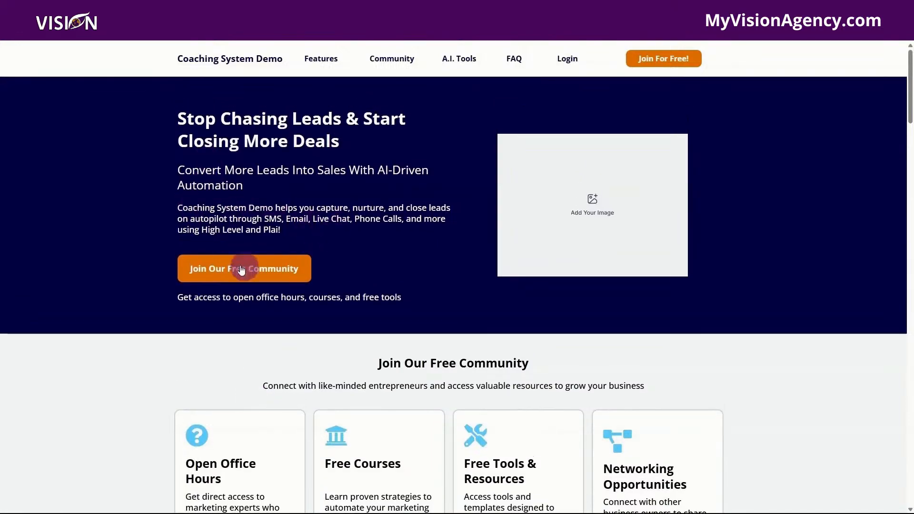
scroll(344, 291, "down", 1)
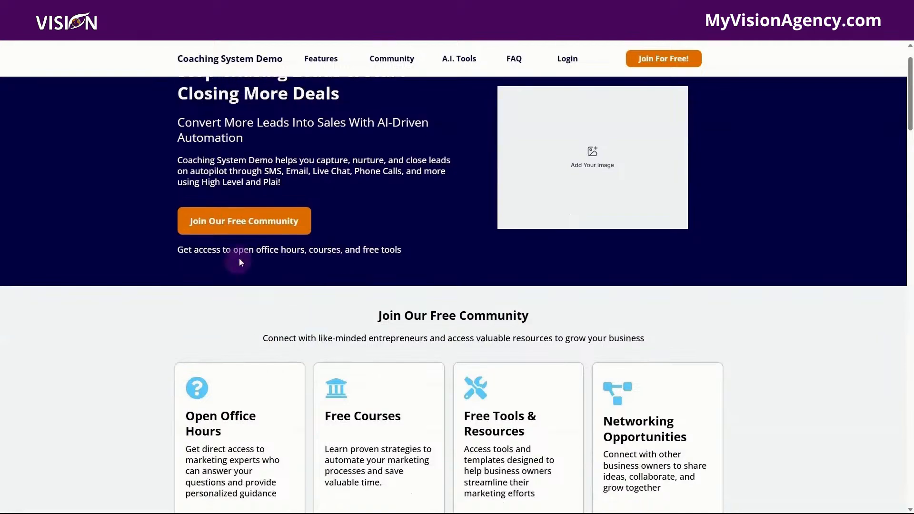
scroll(239, 258, "up", 1)
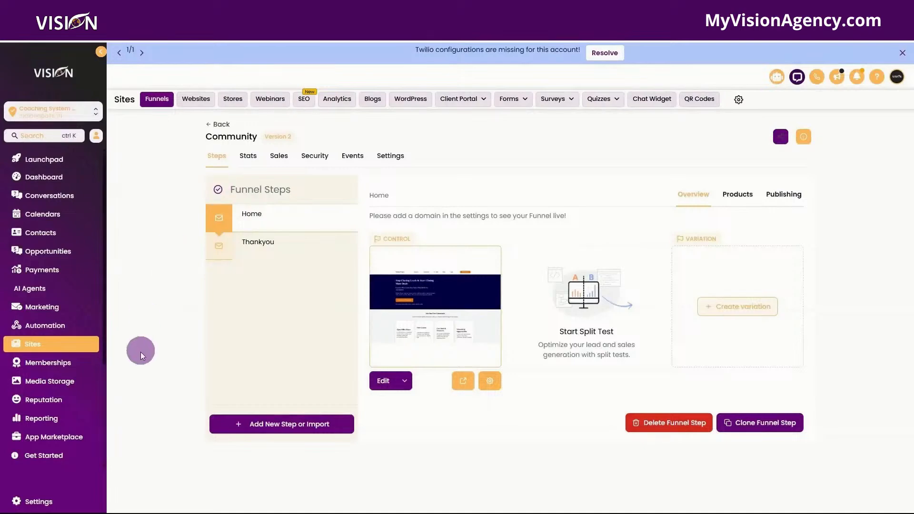
Reopen the sub-account's Custom Values, switch to the Test brand kit in Canva, and copy its magenta #a9079c
left_click(39, 502)
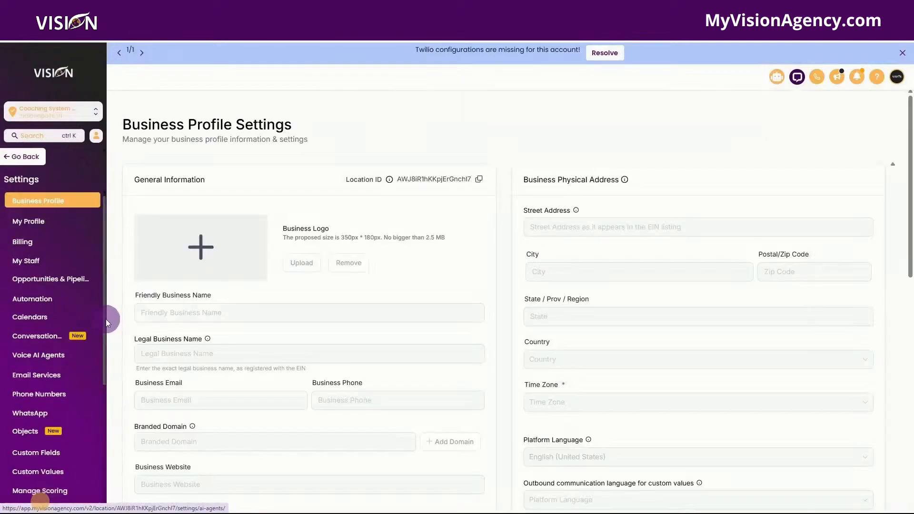
left_click(50, 471)
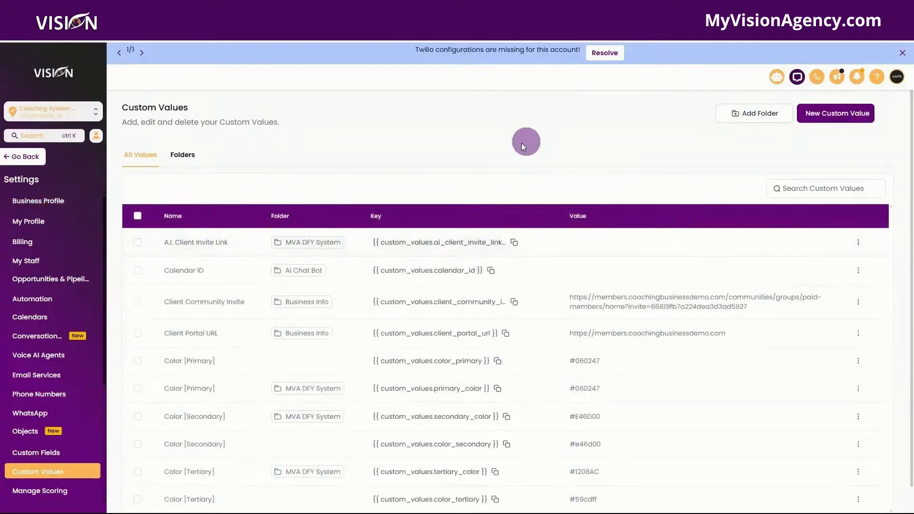
scroll(607, 205, "down", 1)
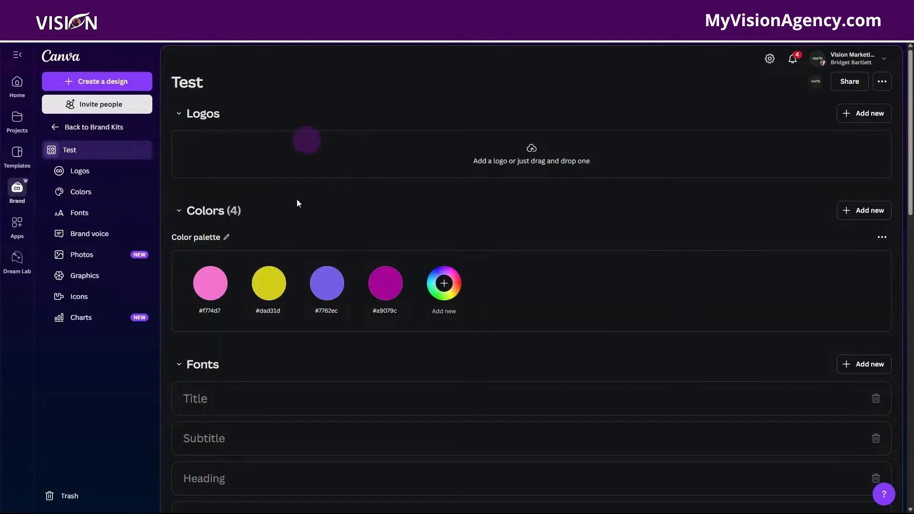
left_click(389, 290)
key("ctrl+c")
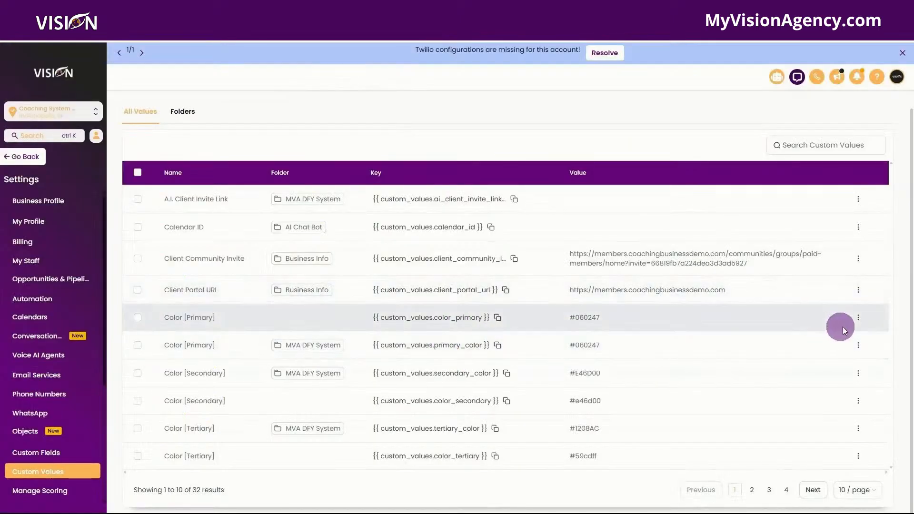
Switch back to Custom Values and set the Color [Primary] entry without a folder to #a9079c
left_click(858, 318)
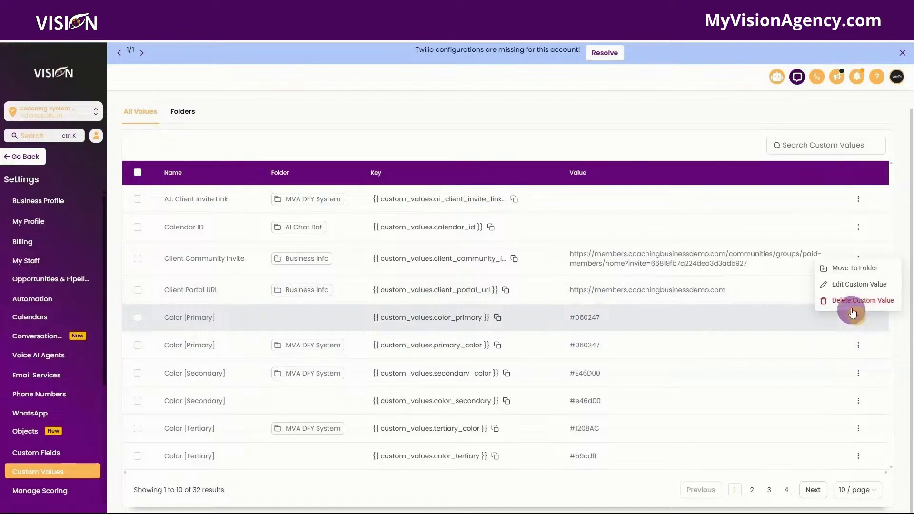
left_click(849, 284)
left_click(464, 285)
key("ctrl+a")
key("ctrl+v")
left_click(549, 372)
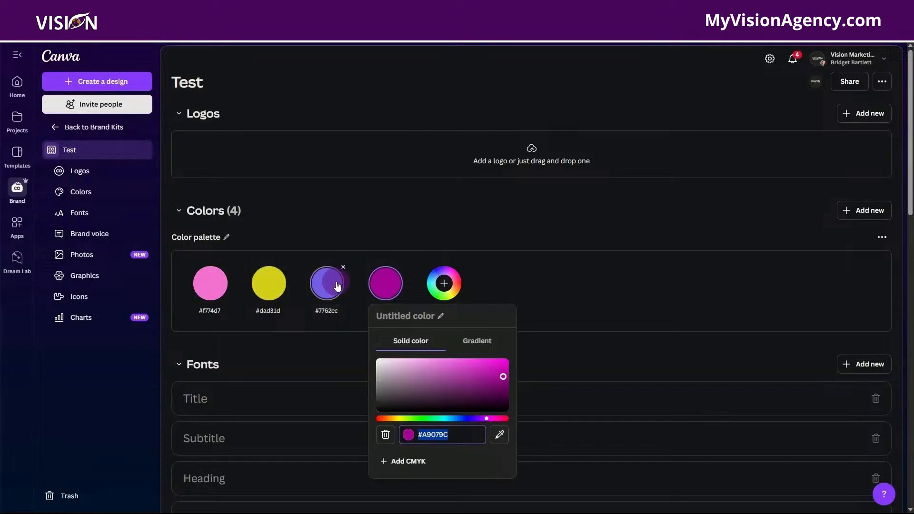
Copy the yellow #dad31d from the Test brand kit in Canva and set the Color [Secondary] entry without a folder to it
left_click(269, 289)
left_click(336, 434)
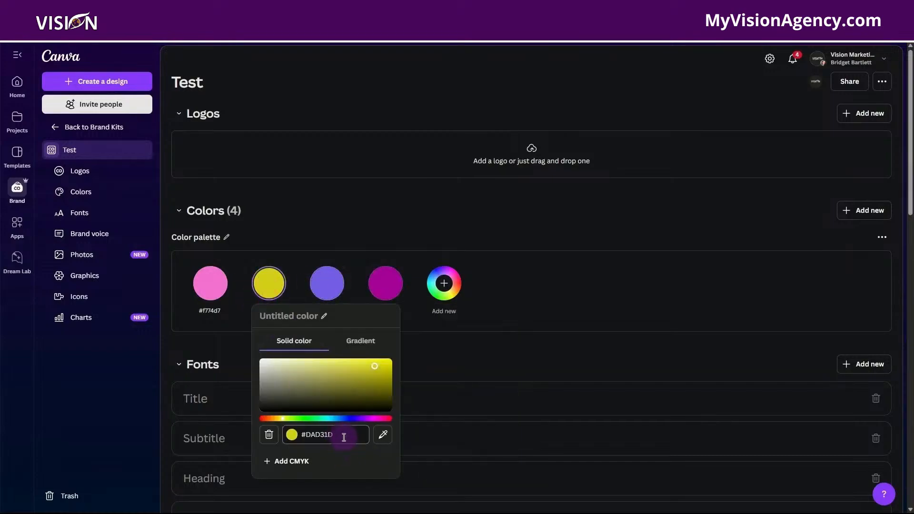
triple_click(344, 437)
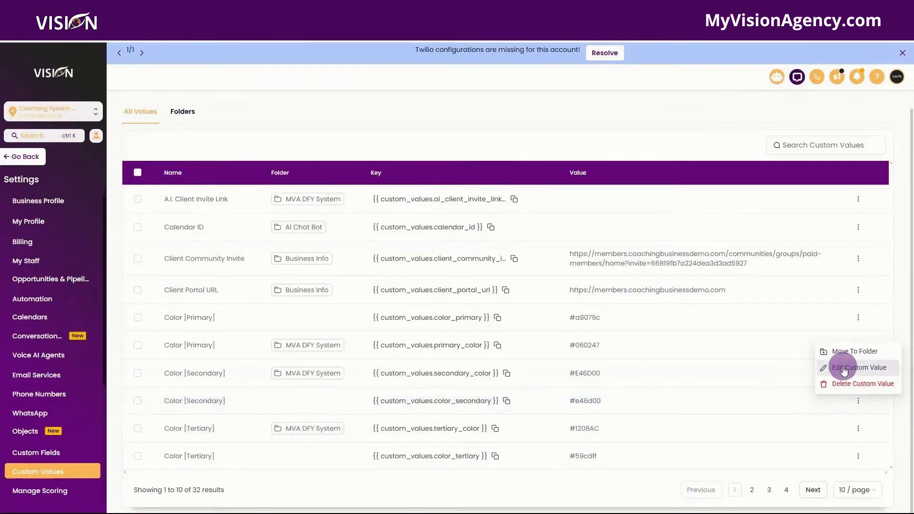
left_click(840, 367)
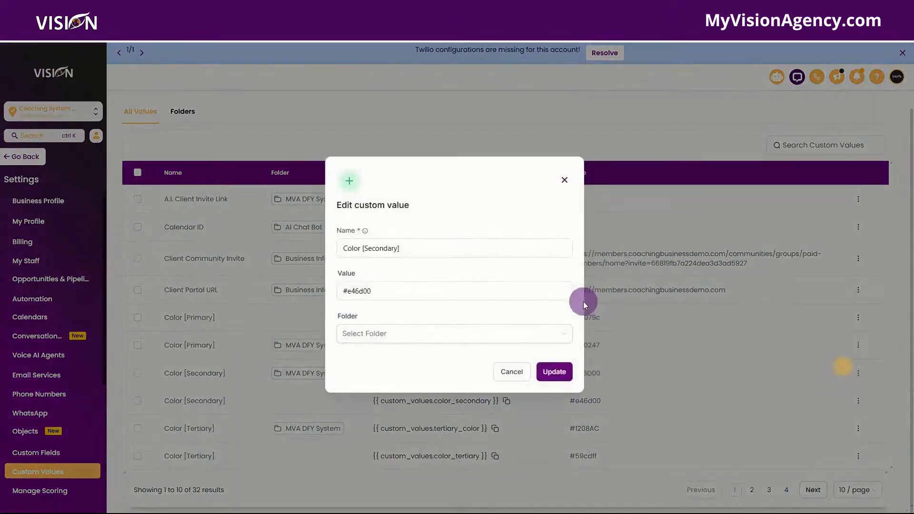
left_click_drag(394, 292, 339, 292)
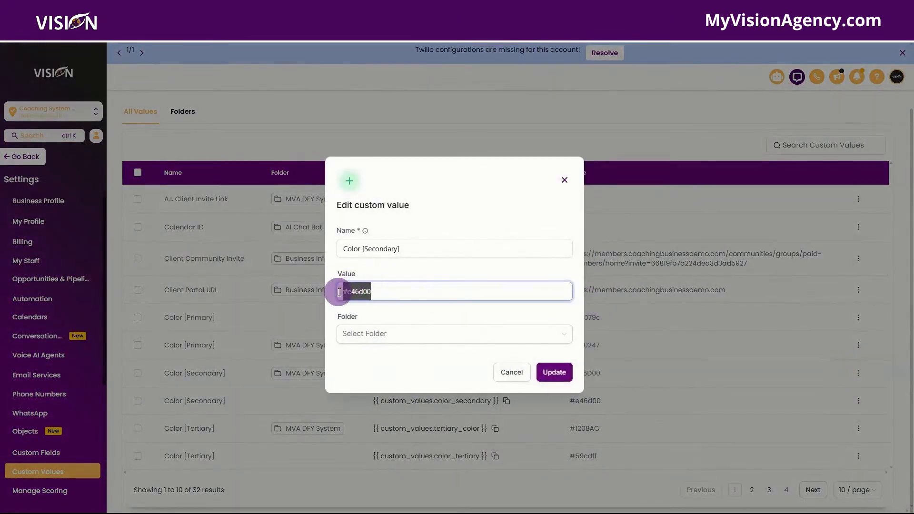
type("#dad31d")
left_click(554, 372)
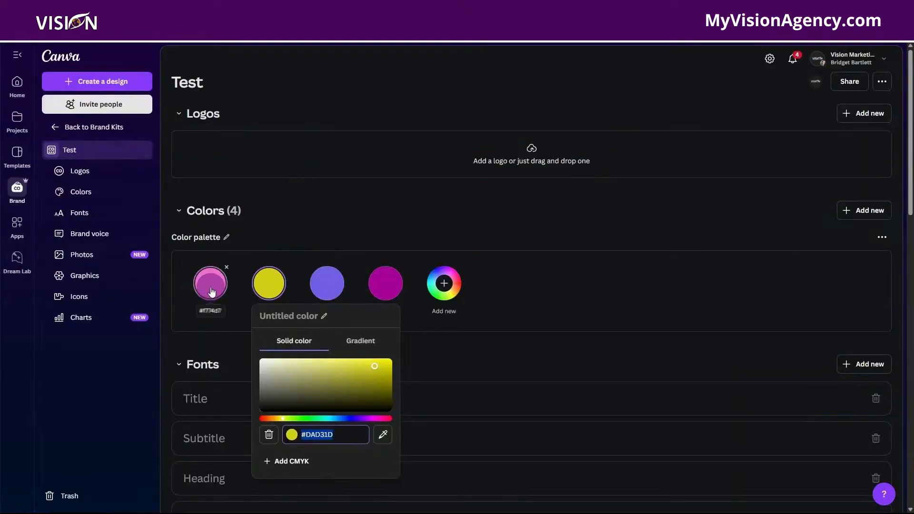
Copy the pink #f774d7 from the Test brand kit, then reload the Community funnel's Home page preview and check its brand colors down the page
left_click(212, 291)
left_click_drag(333, 435, 271, 435)
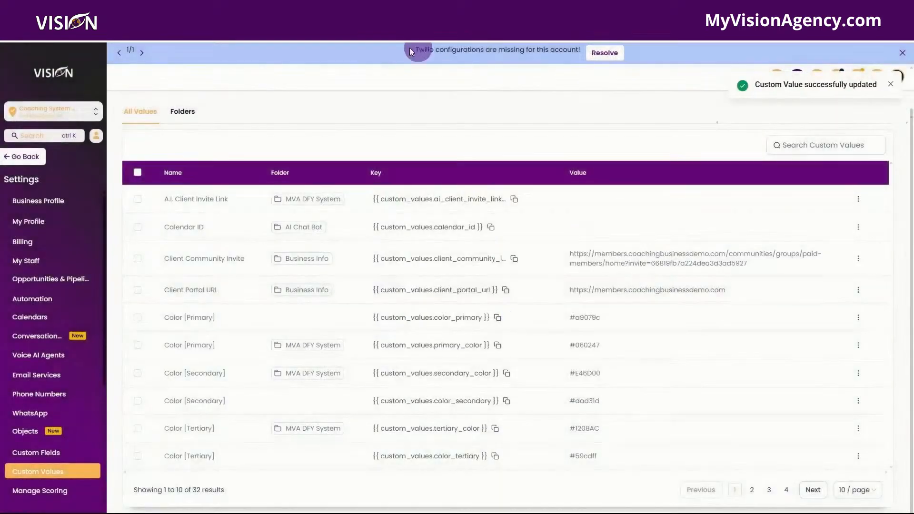
left_click(383, 10)
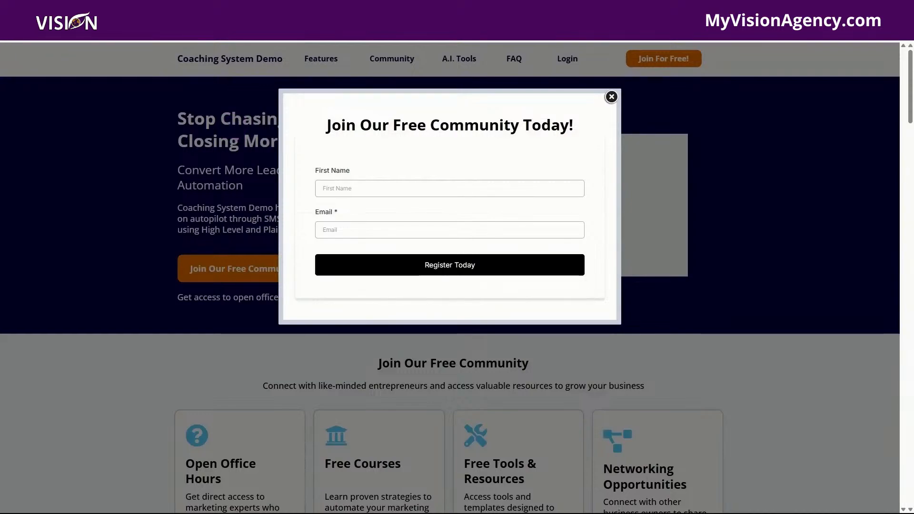
left_click(792, 244)
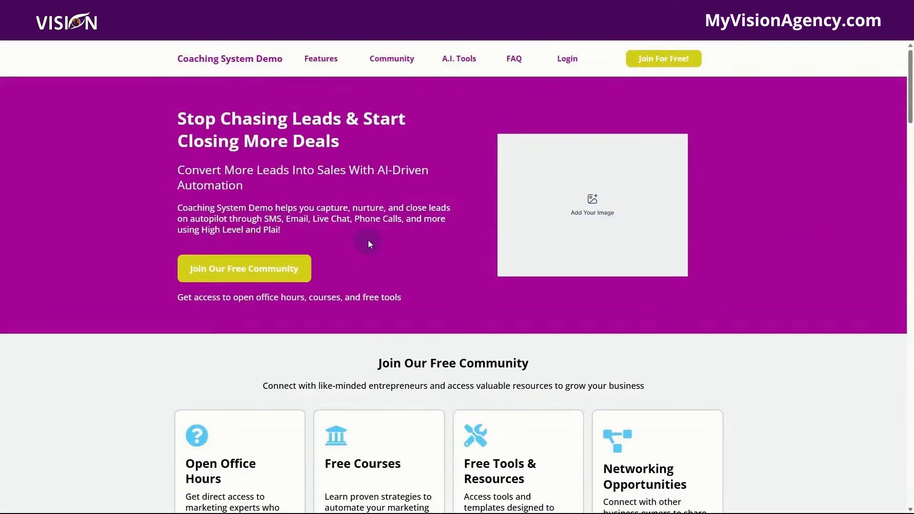
scroll(293, 301, "down", 10)
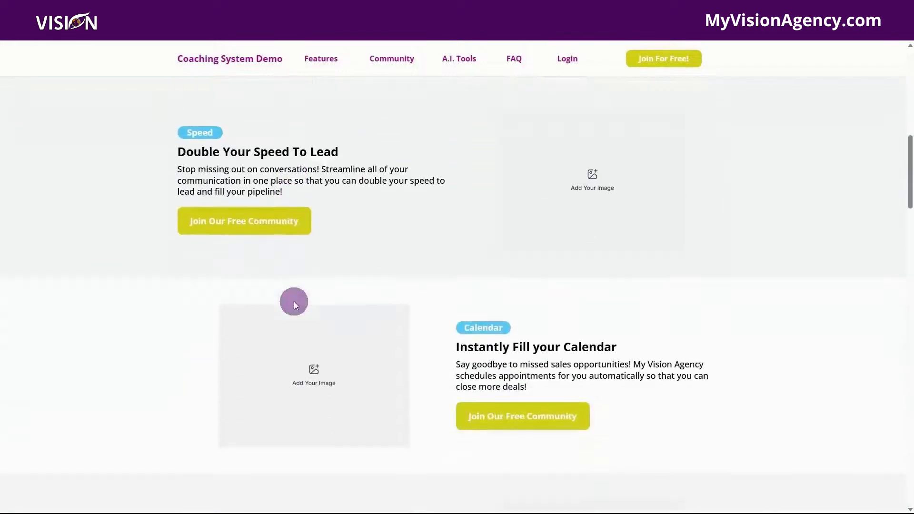
scroll(293, 303, "down", 8)
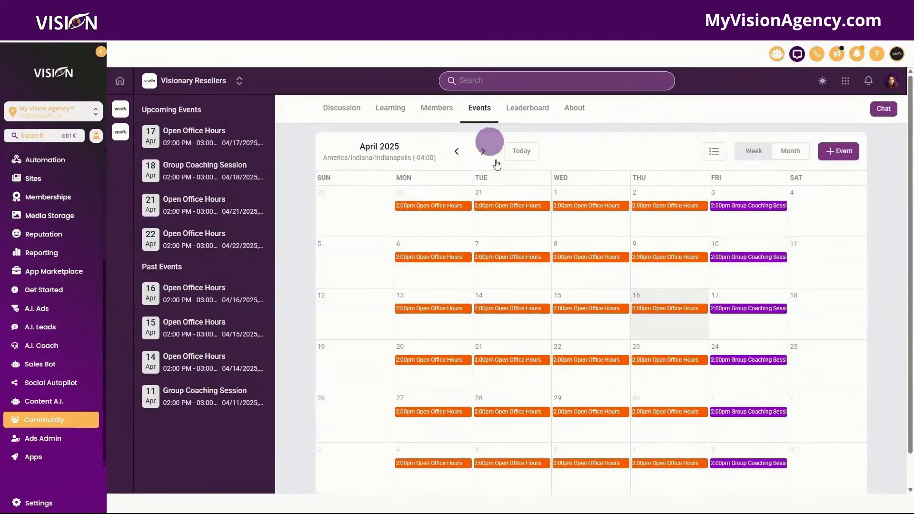
Look at the Open Office Hours in the Visionary Resellers events calendar, and review the free reseller community landing page down to its option links
left_click(659, 308)
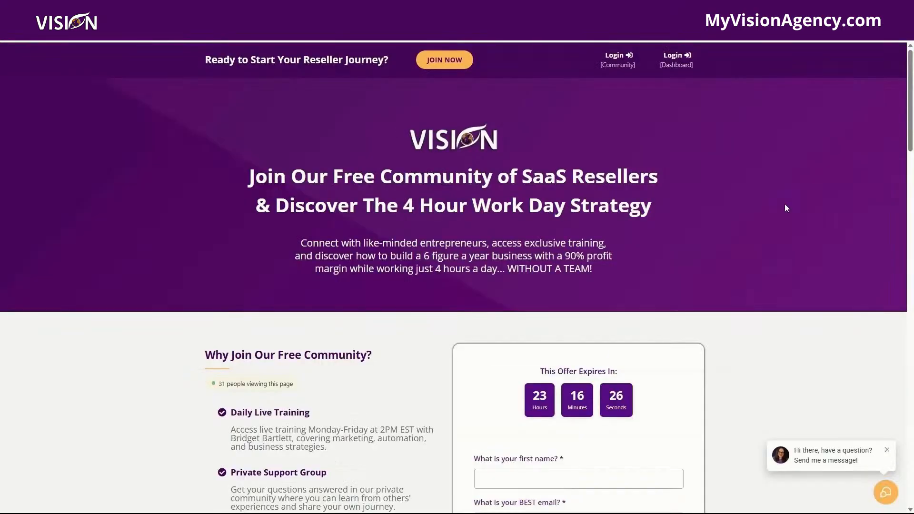
scroll(784, 208, "down", 5)
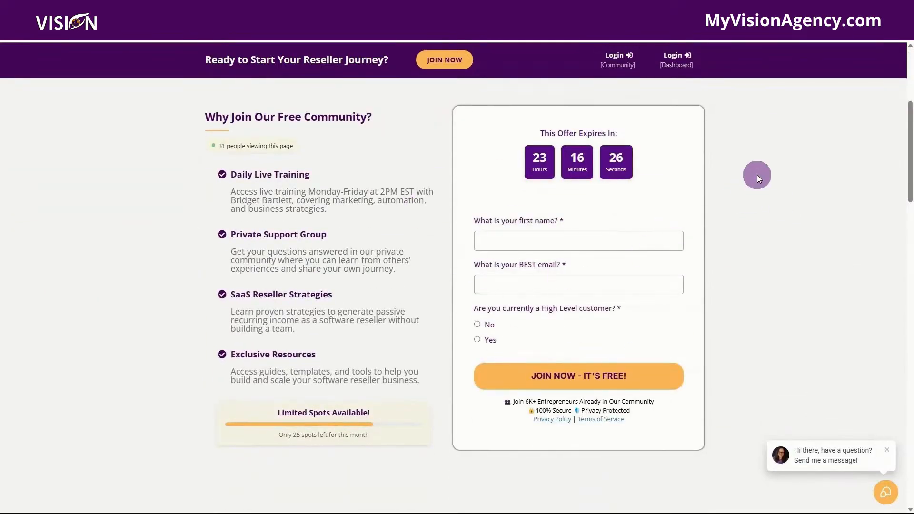
scroll(758, 177, "down", 5)
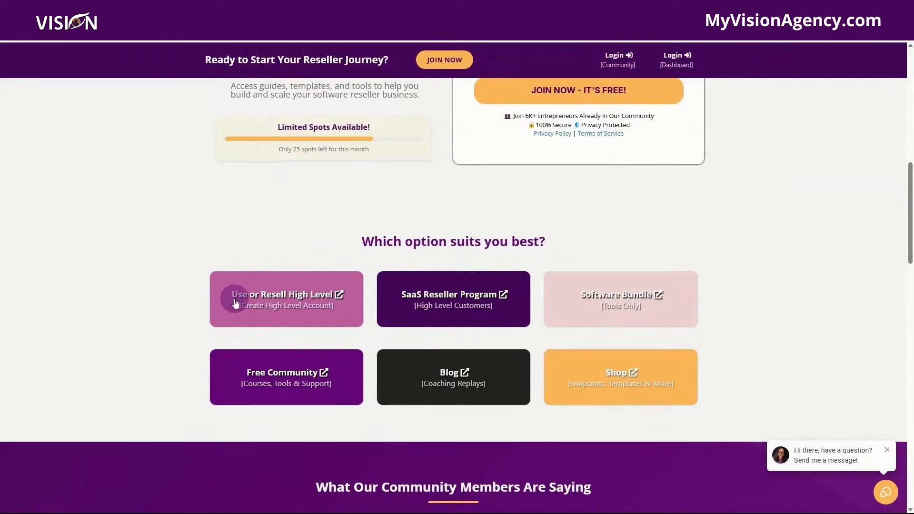